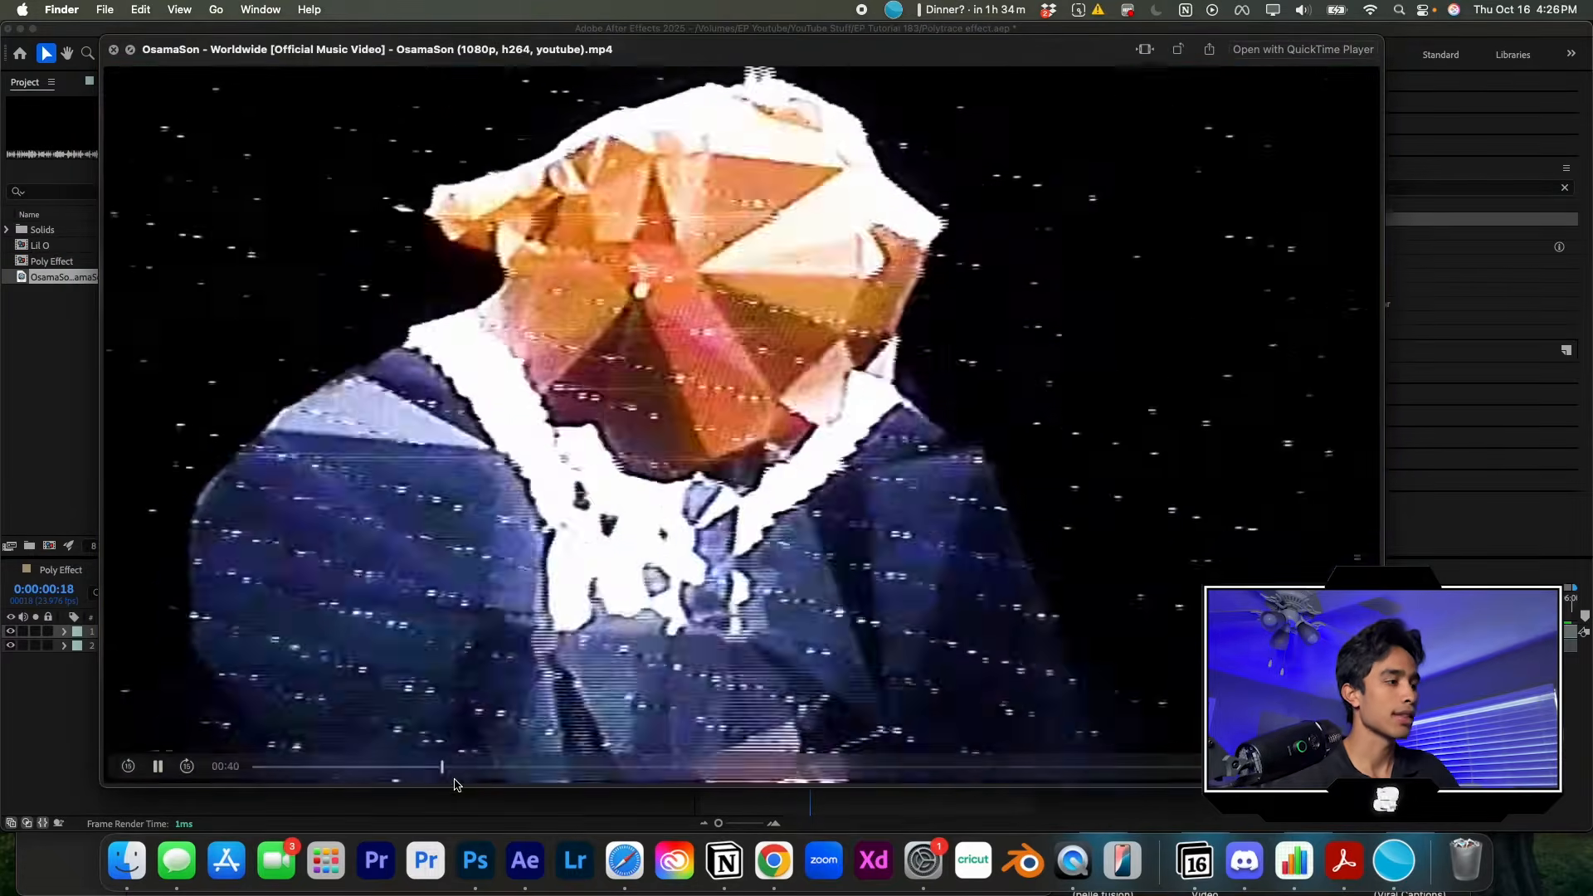
# - Review the low-poly look in the reference music video, then switch to After Effects and preview the clips in the Lil O composition
pyautogui.moveTo(452, 770); pyautogui.dragTo(463, 771)
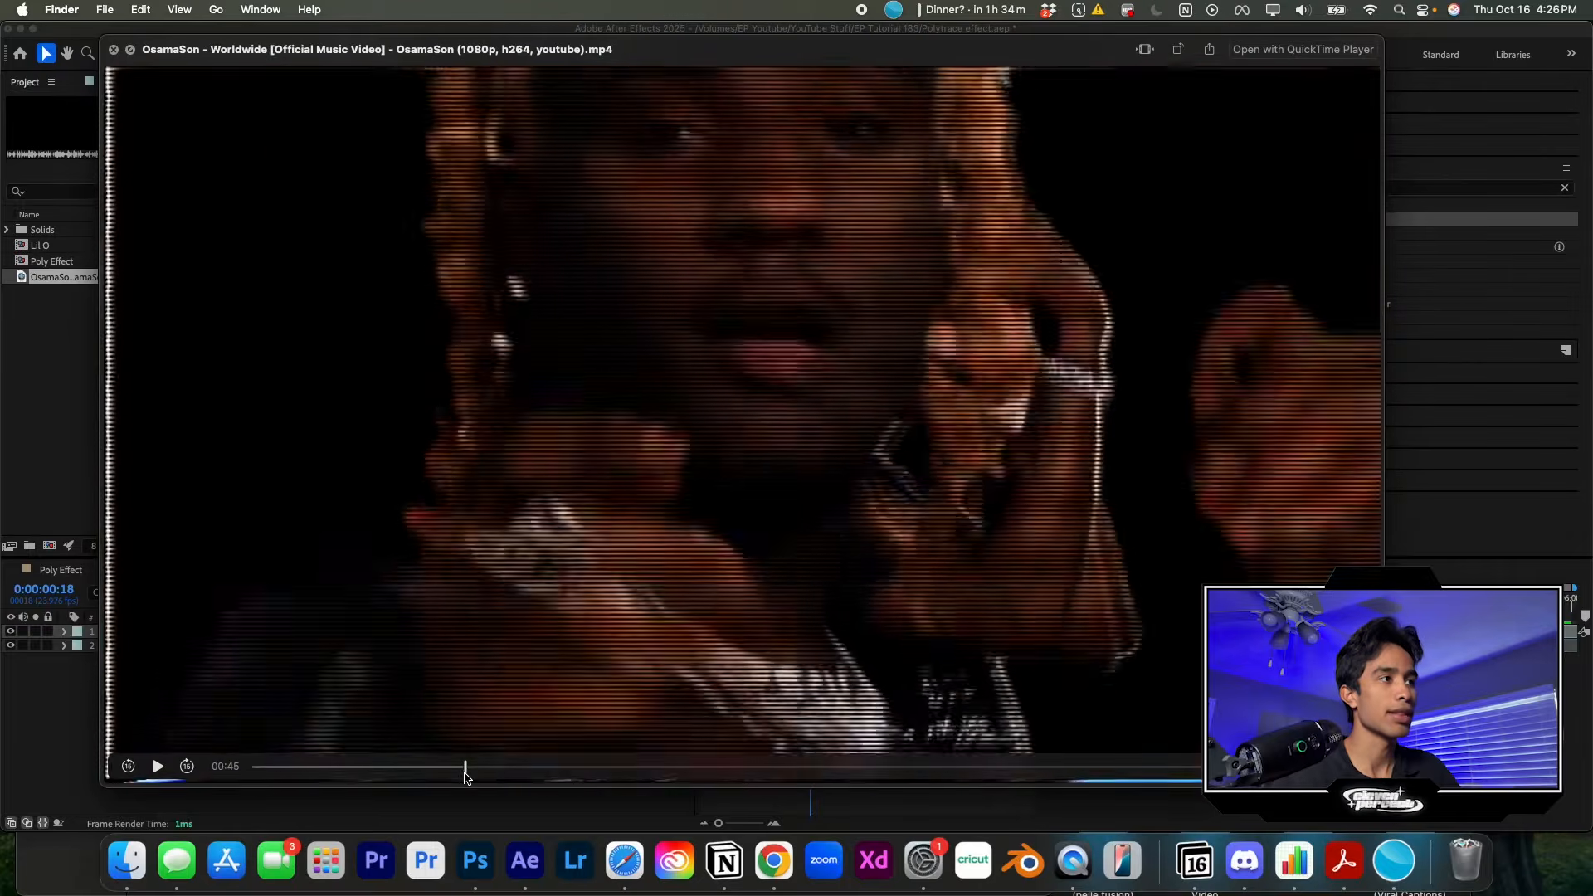
pyautogui.press('space')
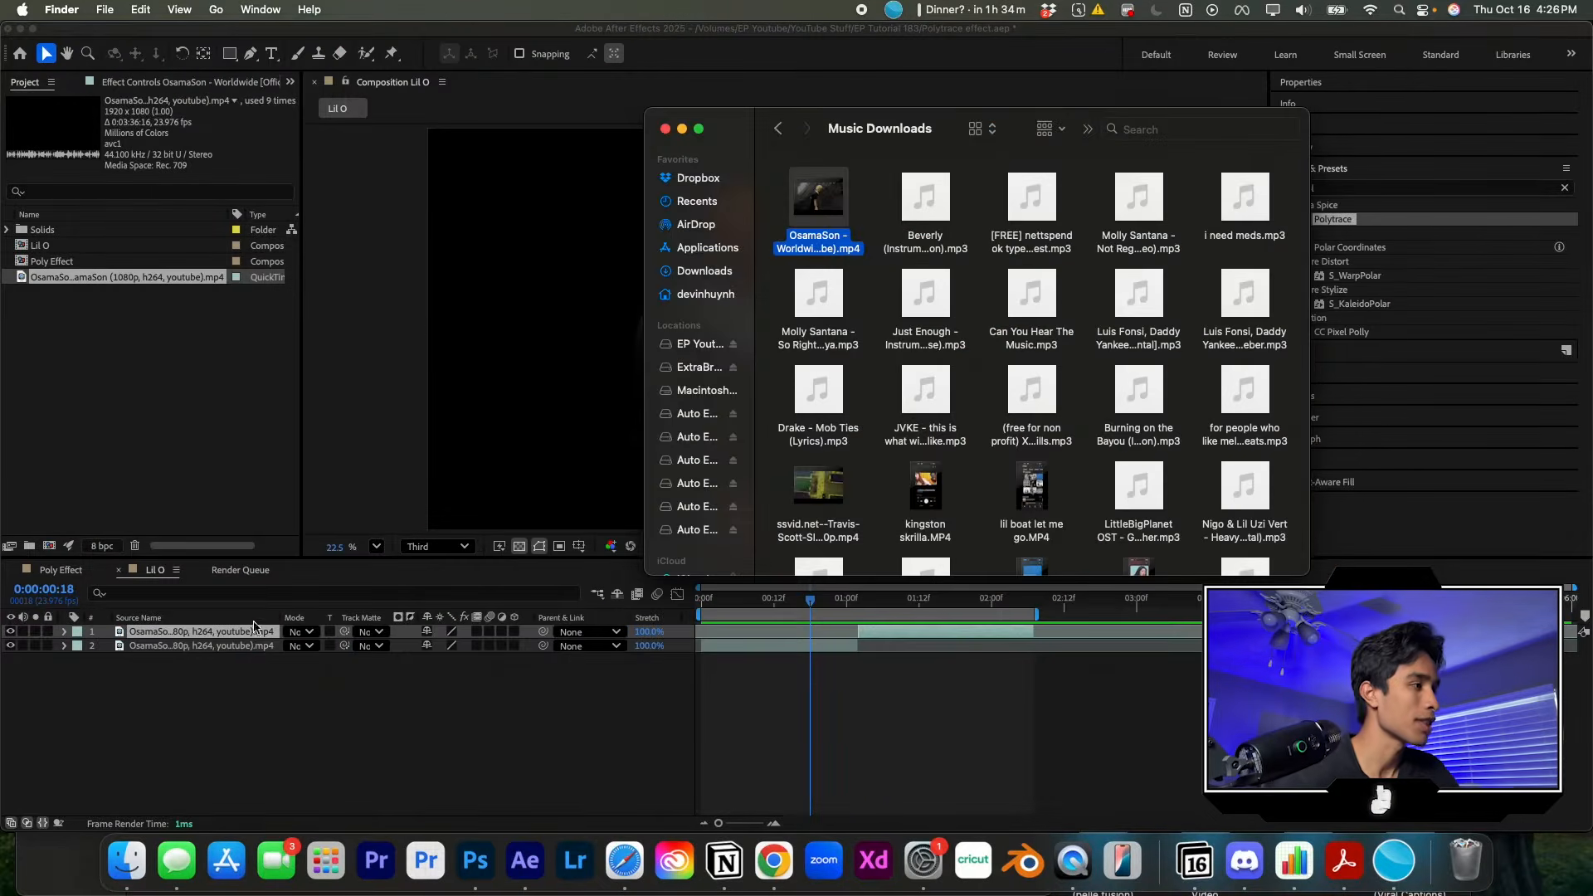
pyautogui.click(305, 691)
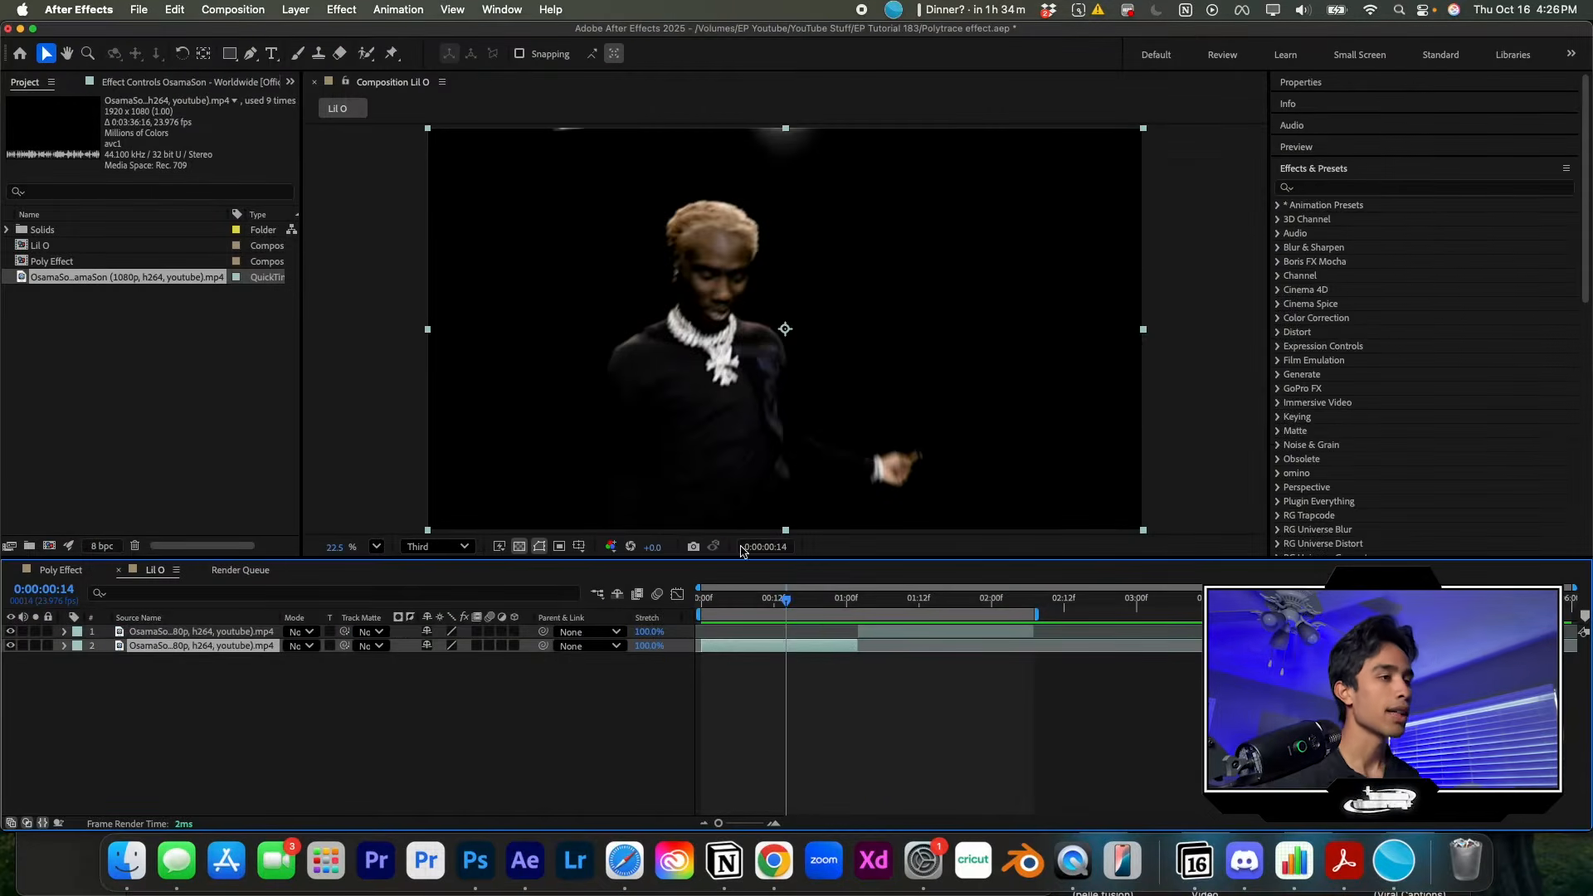
pyautogui.moveTo(786, 600); pyautogui.dragTo(701, 610)
pyautogui.press('space')
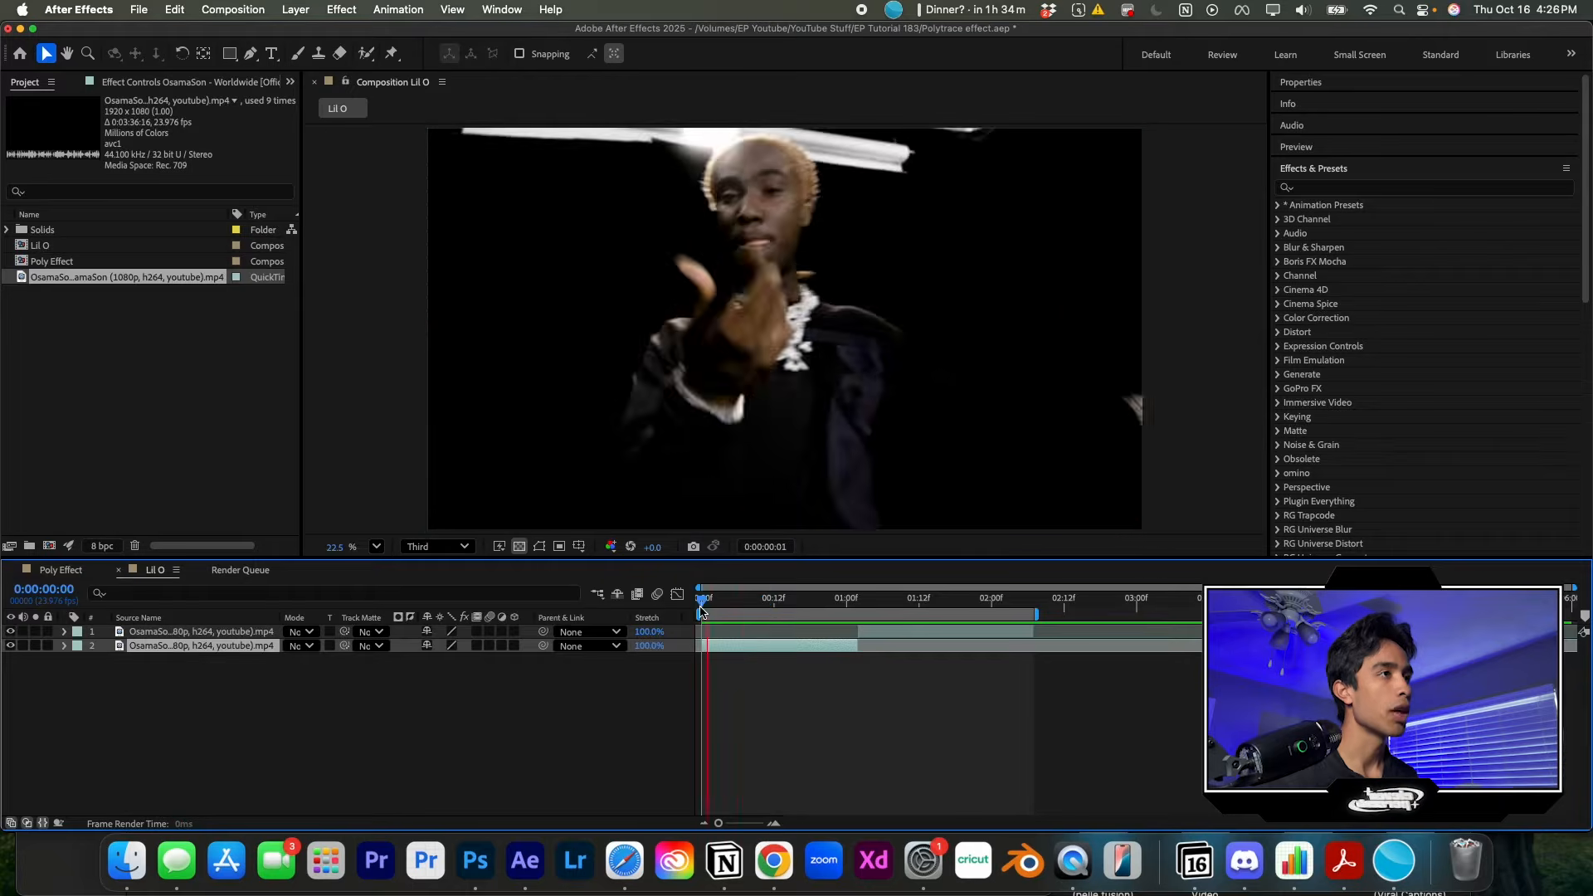
pyautogui.moveTo(847, 608); pyautogui.dragTo(886, 602)
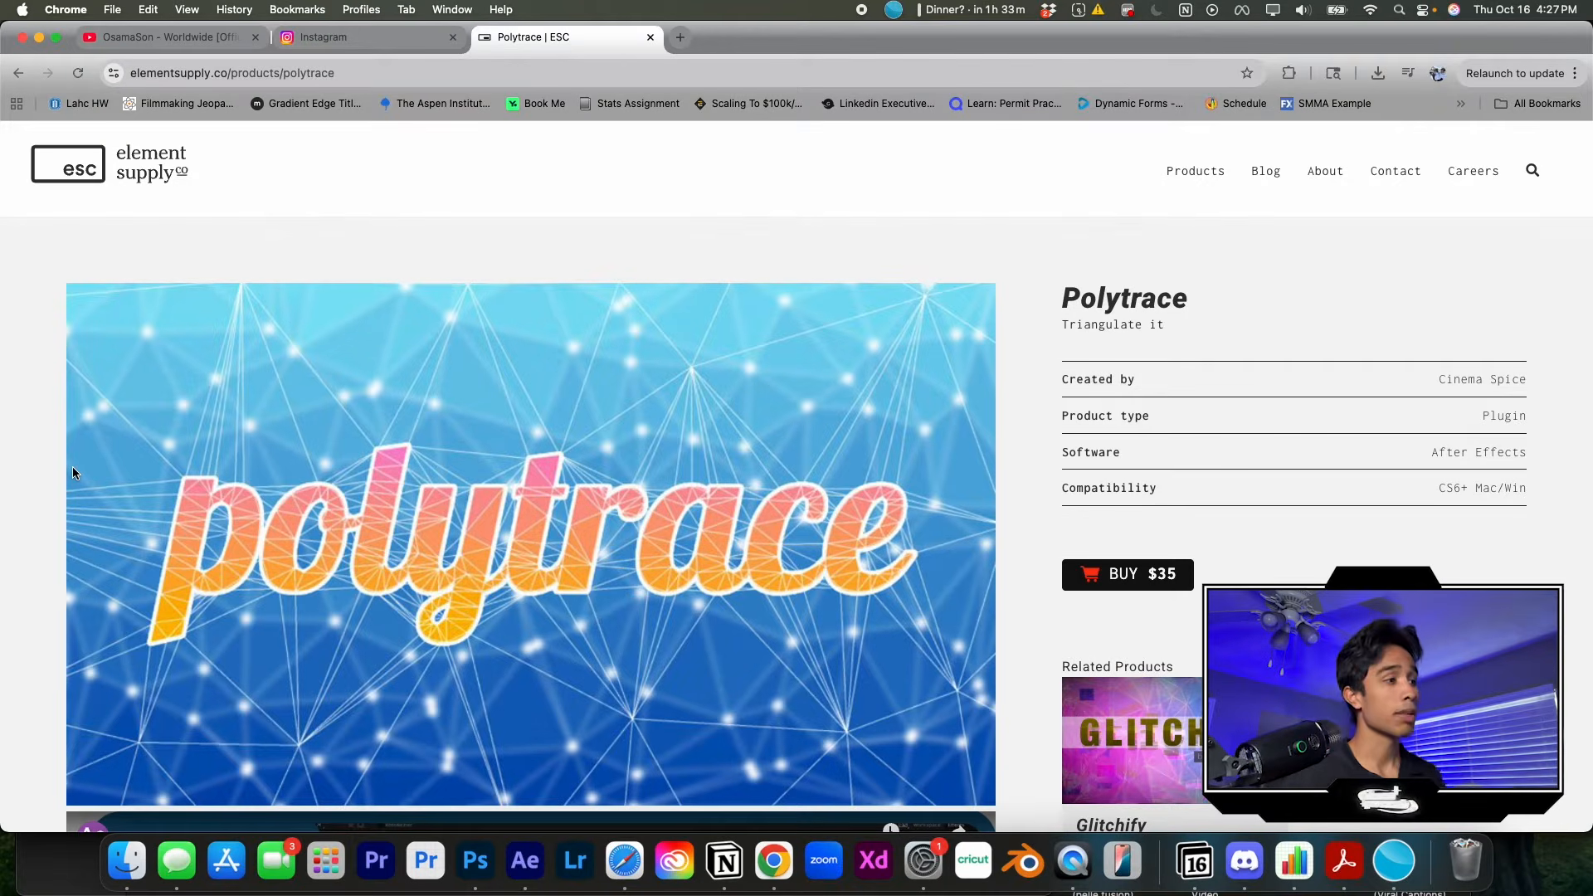
# - Examine the Polytrace plugin's product page in Chrome, including its compatibility details and description
pyautogui.scroll(-5, 72, 469)
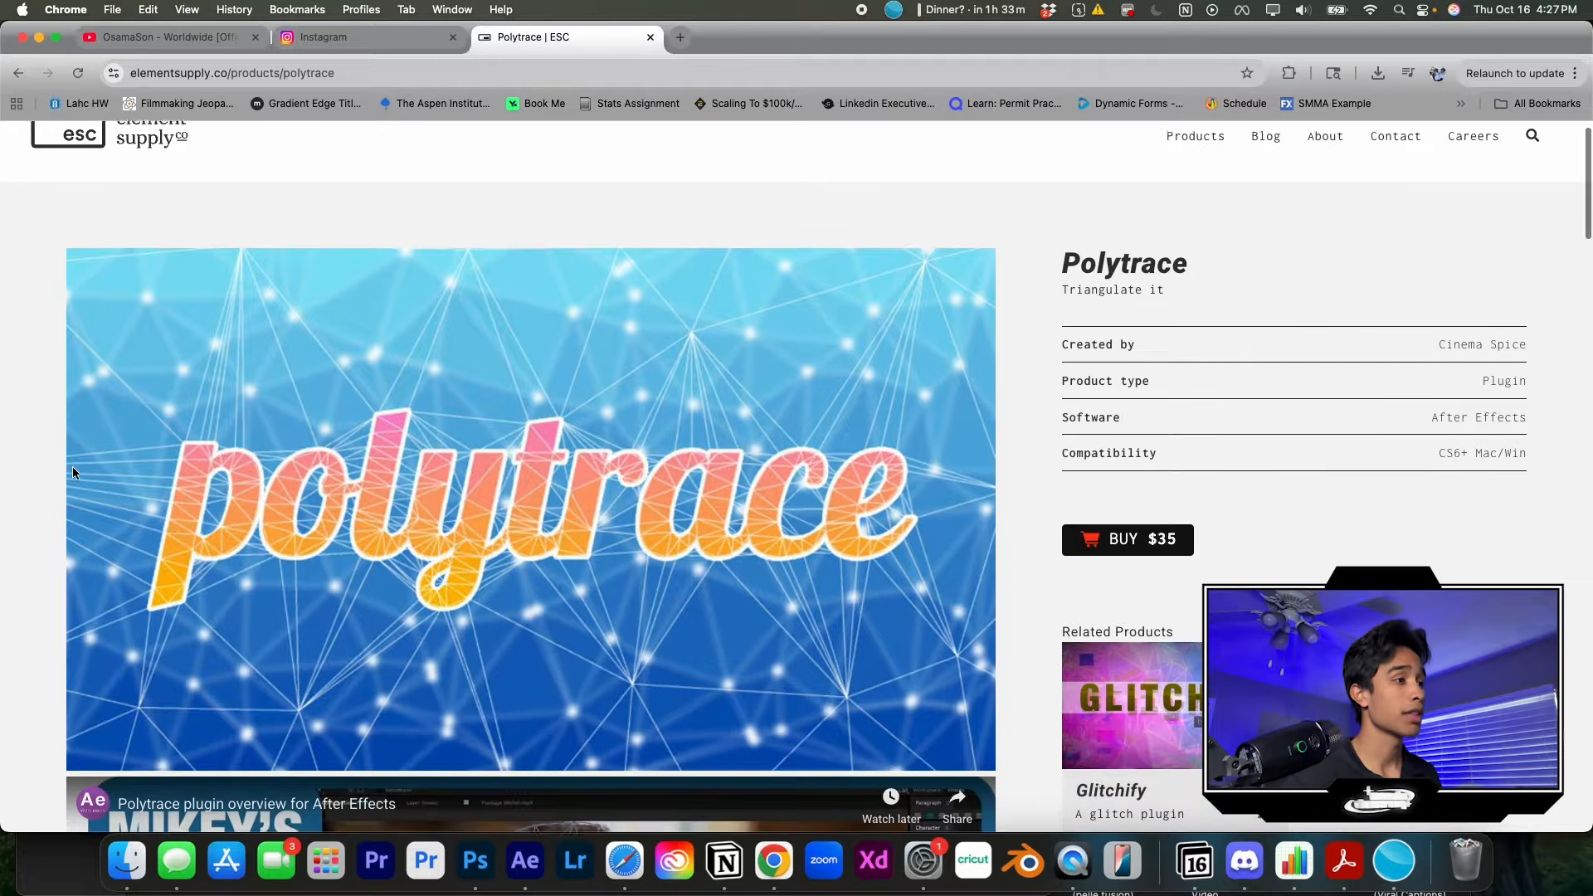
pyautogui.scroll(5, 72, 473)
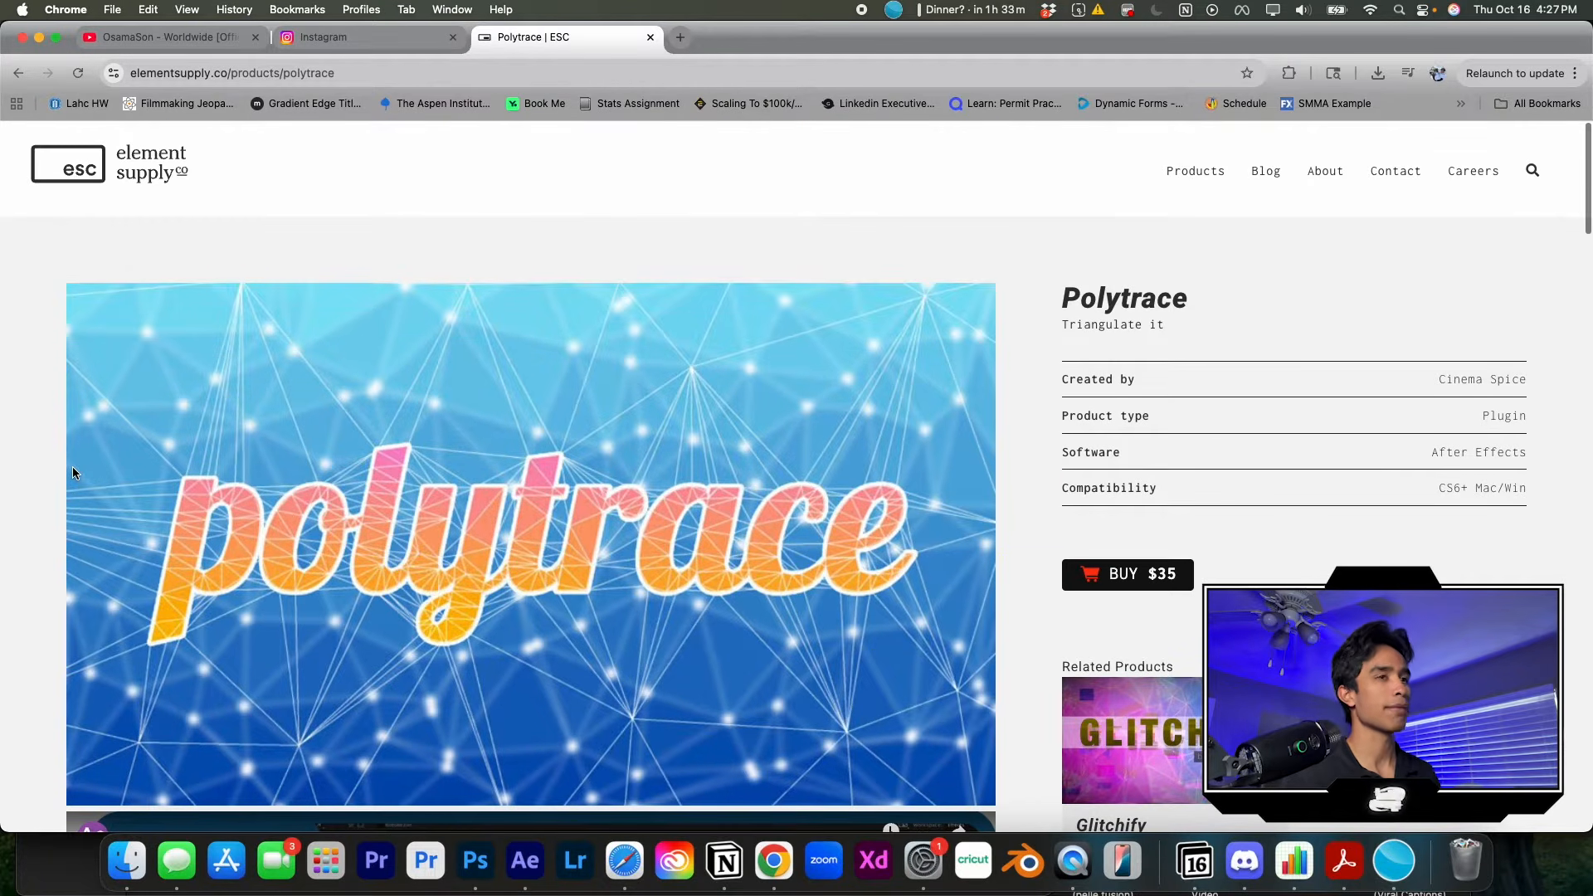
pyautogui.scroll(-6, 72, 473)
pyautogui.scroll(-8, 73, 469)
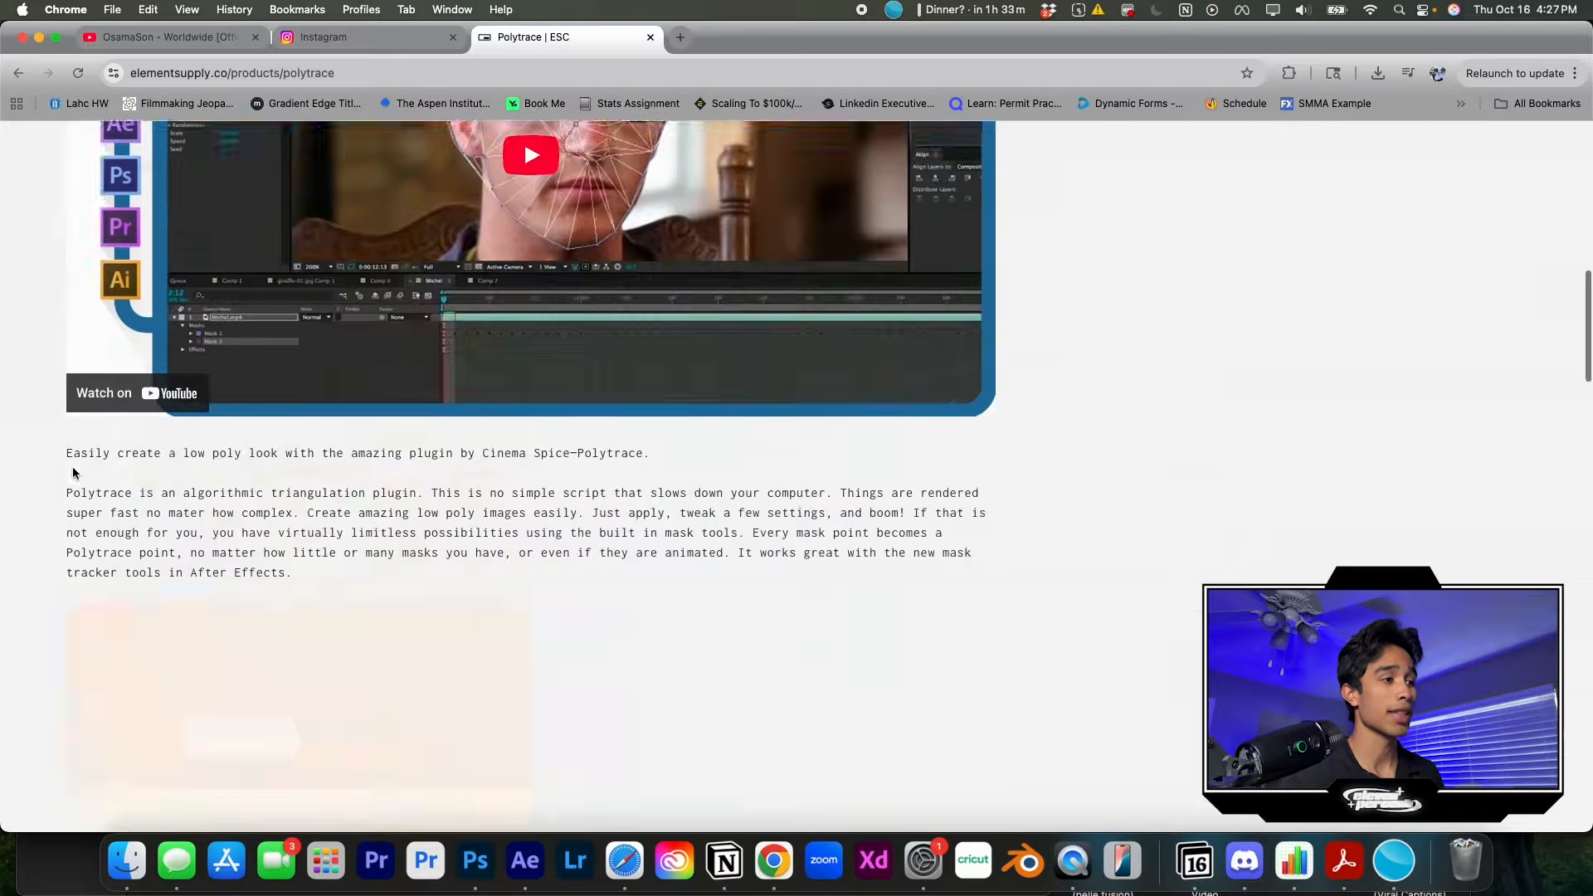
pyautogui.scroll(10, 72, 469)
pyautogui.scroll(-8, 183, 483)
pyautogui.scroll(-5, 184, 488)
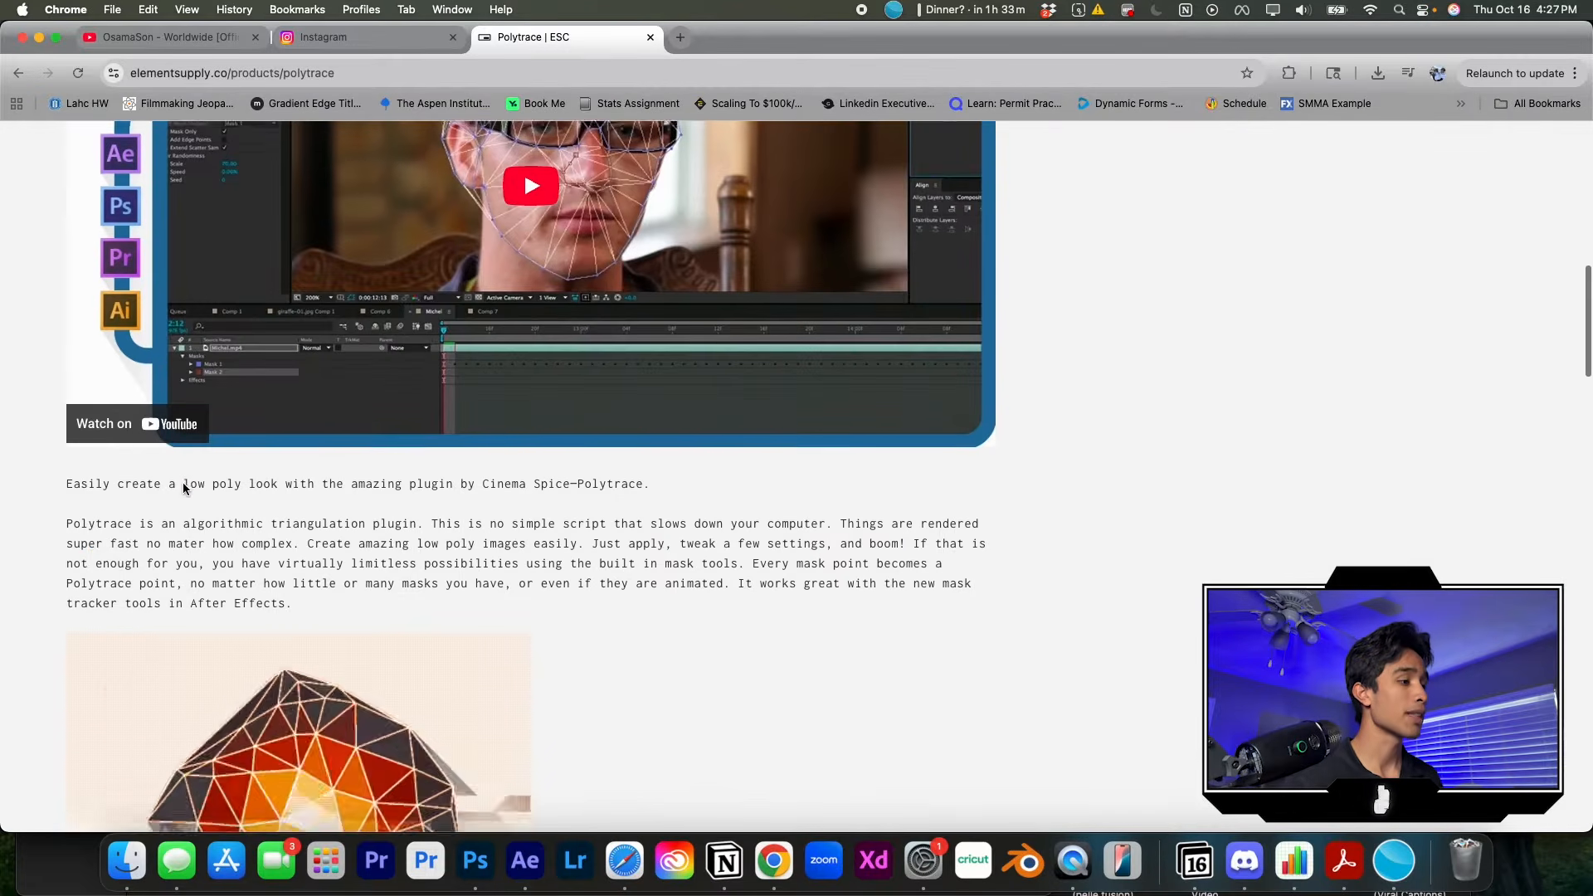
# - Switch to After Effects, search the effects for "pol" and apply Polytrace to the first clip in the Lil O composition
pyautogui.click(525, 860)
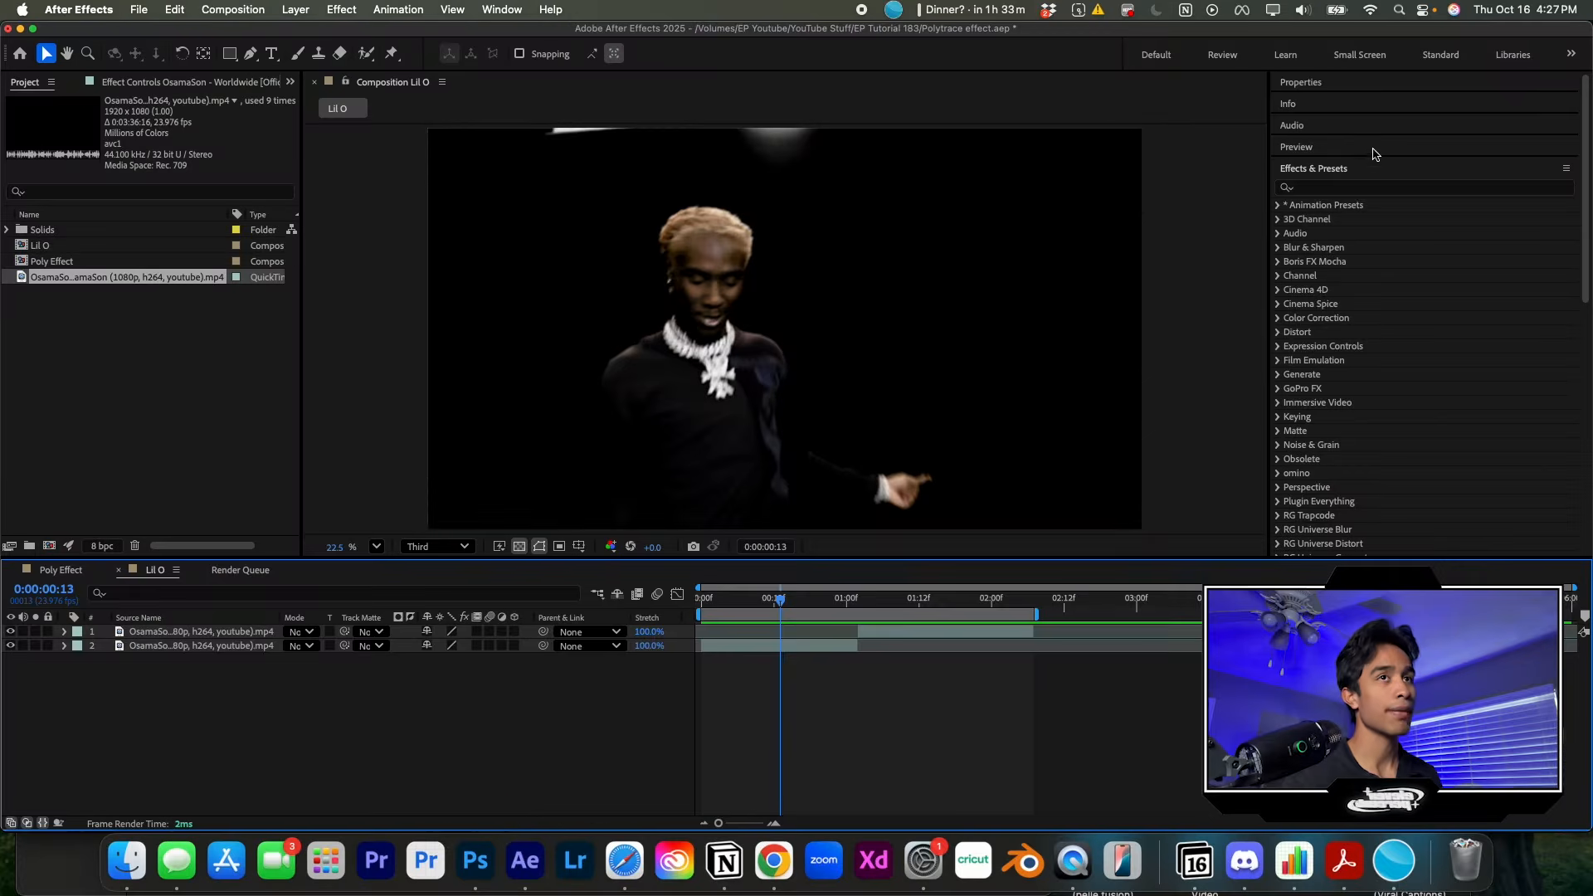
pyautogui.click(1352, 188)
pyautogui.write('pol')
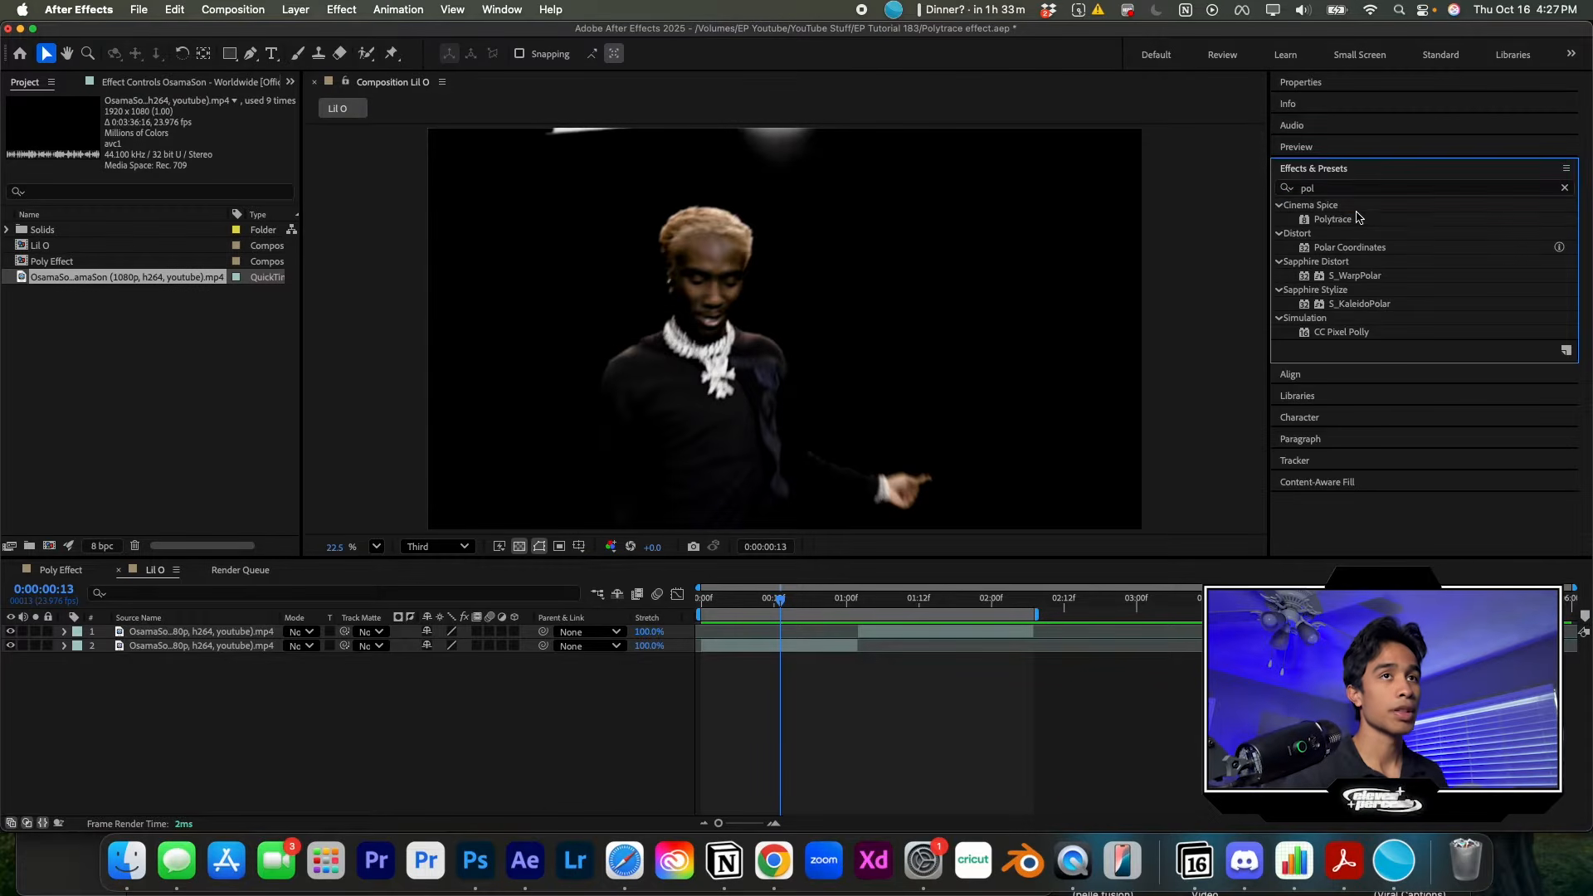
pyautogui.click(1334, 220)
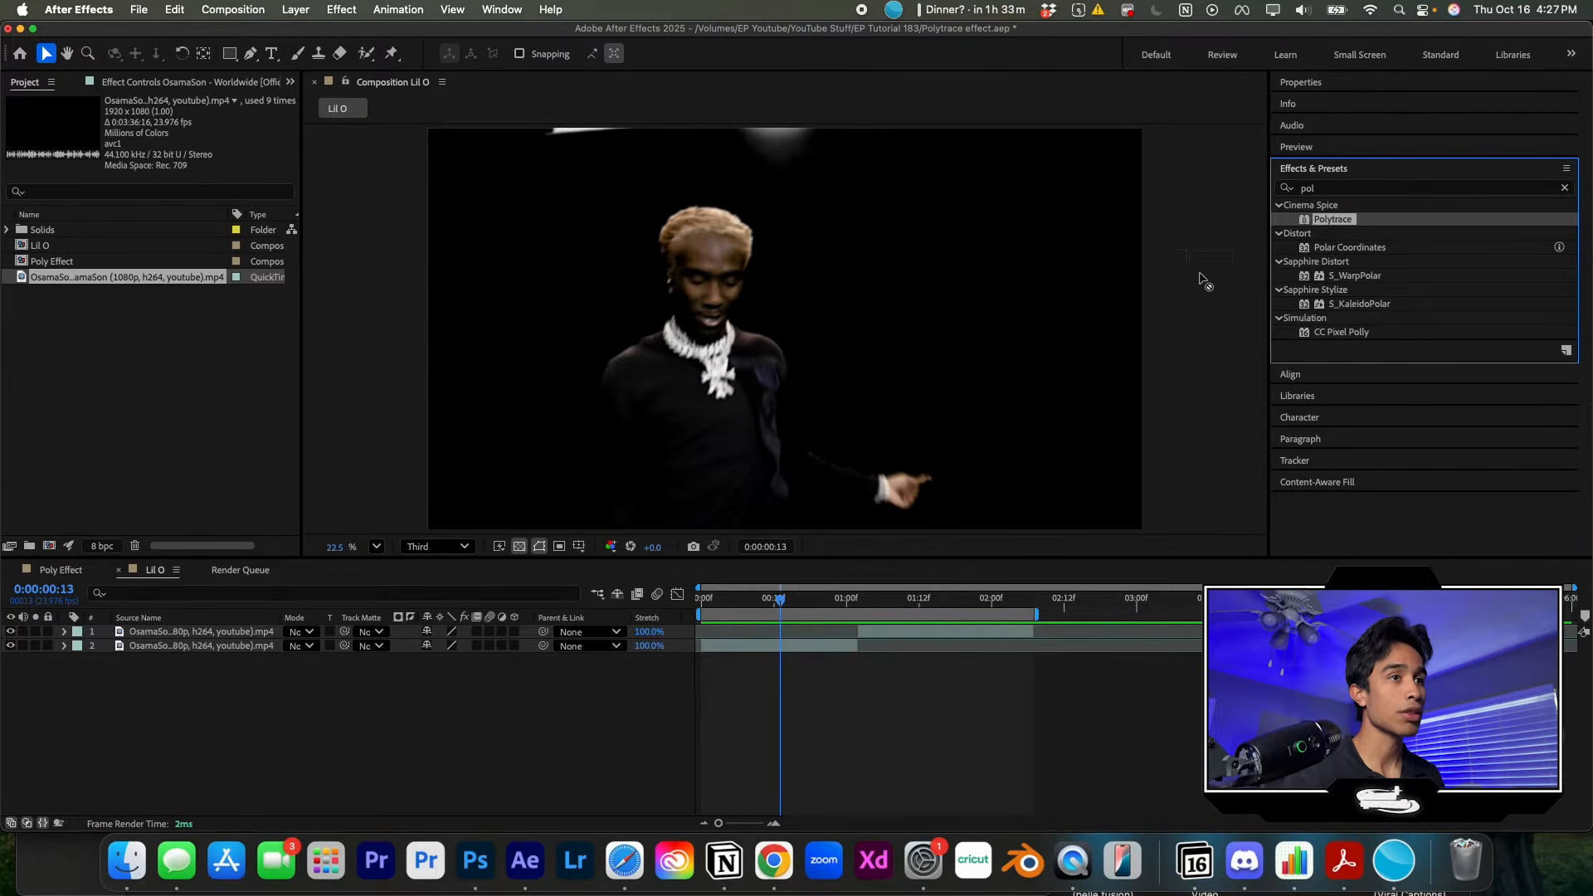
pyautogui.moveTo(1204, 282); pyautogui.dragTo(817, 648)
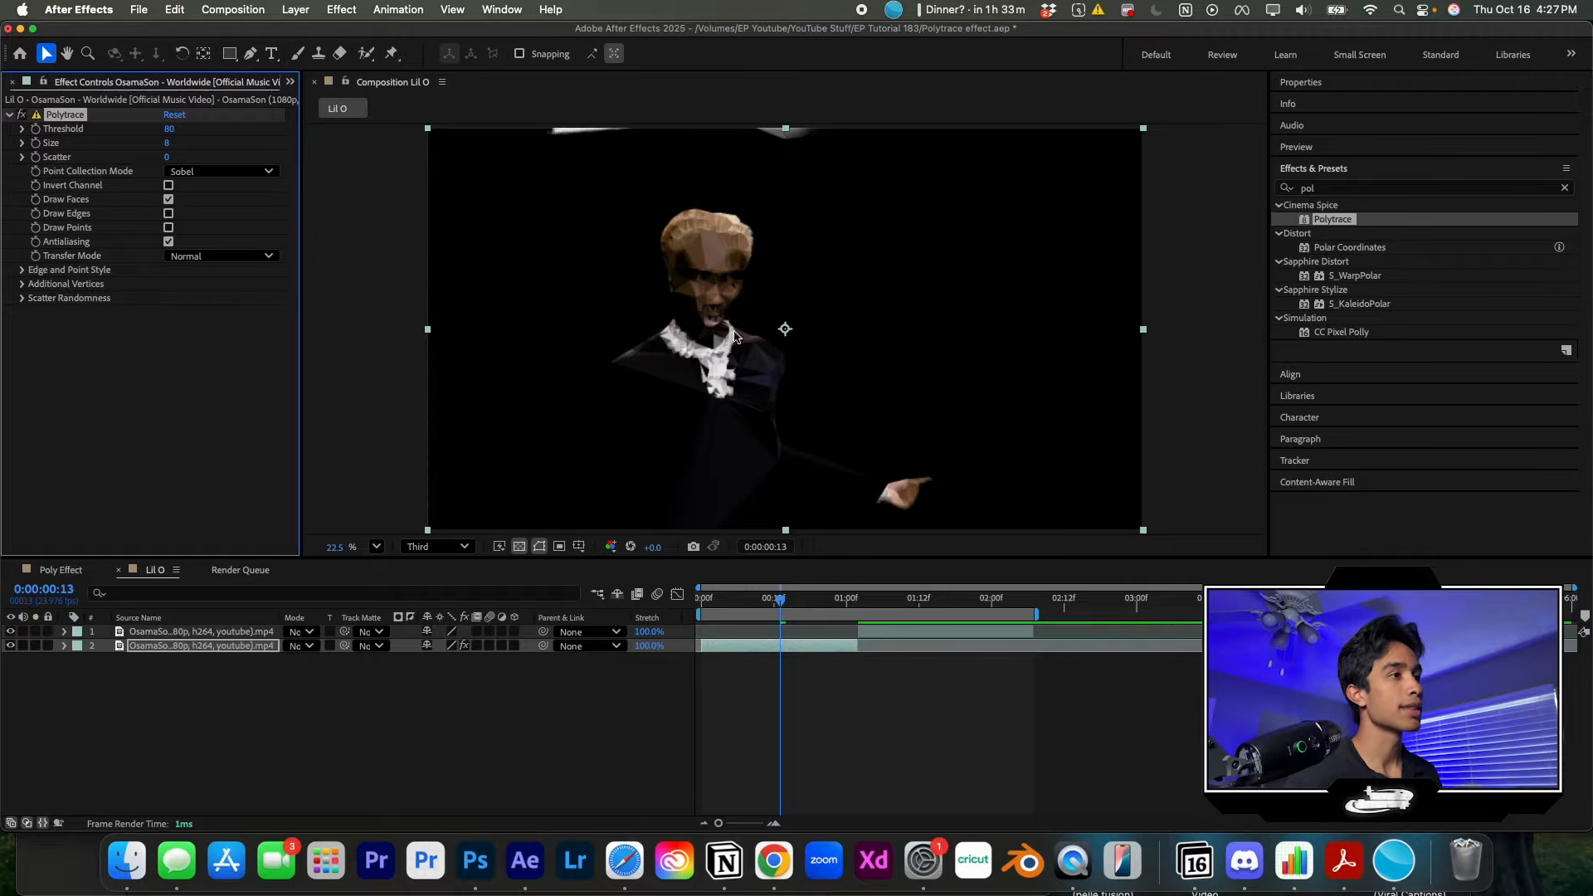
# - Set the Polytrace Size on the first clip to 17 for larger triangles
pyautogui.scroll(4, 734, 332)
pyautogui.scroll(-3, 733, 332)
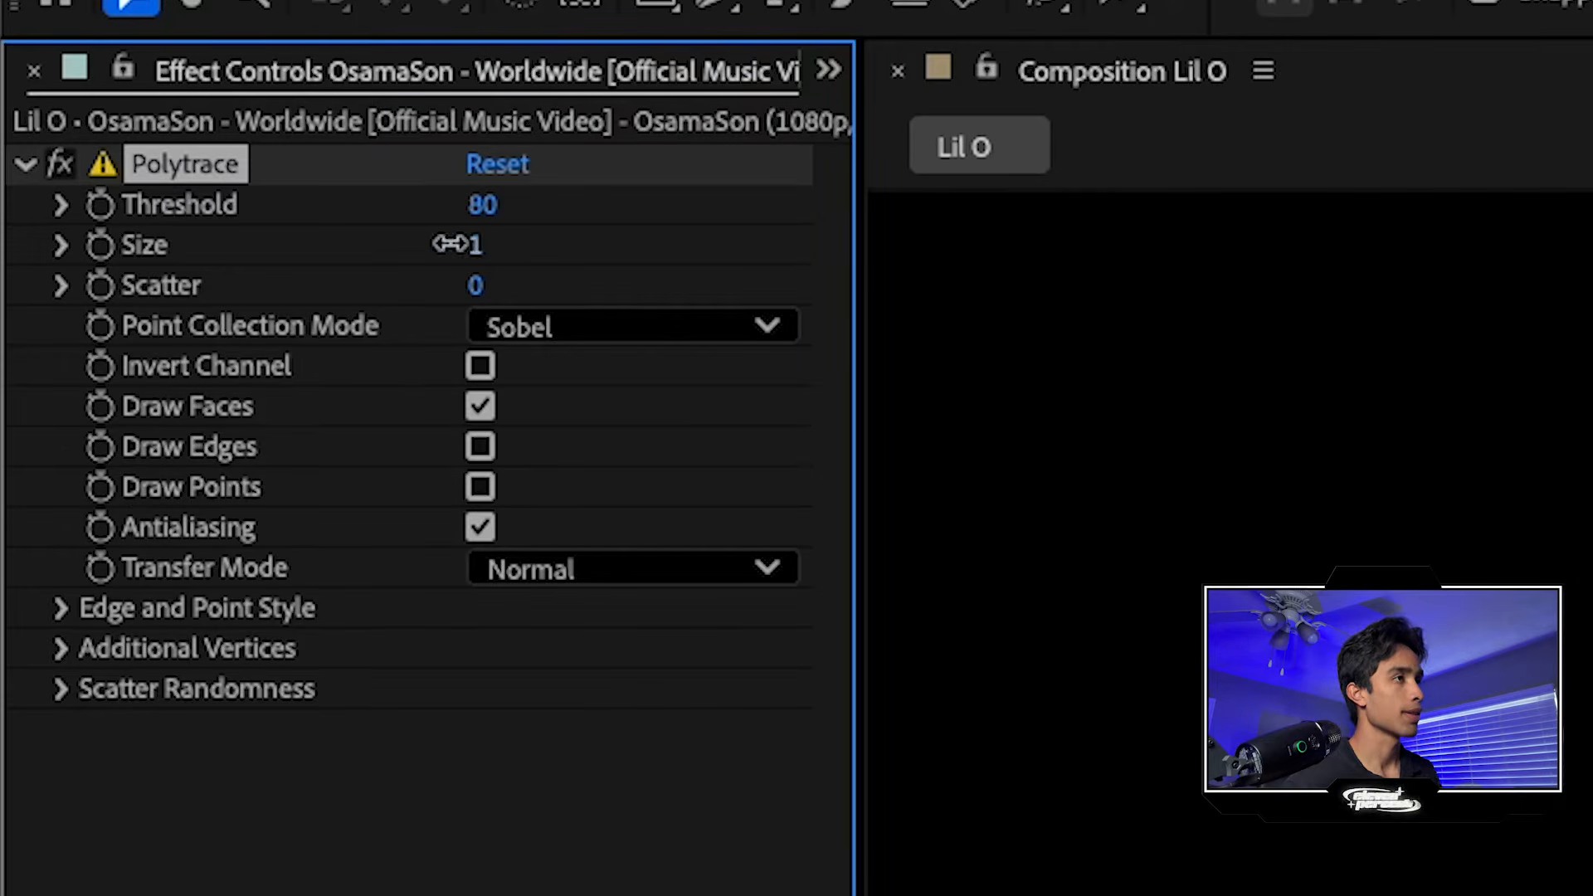
pyautogui.moveTo(483, 243); pyautogui.dragTo(587, 259)
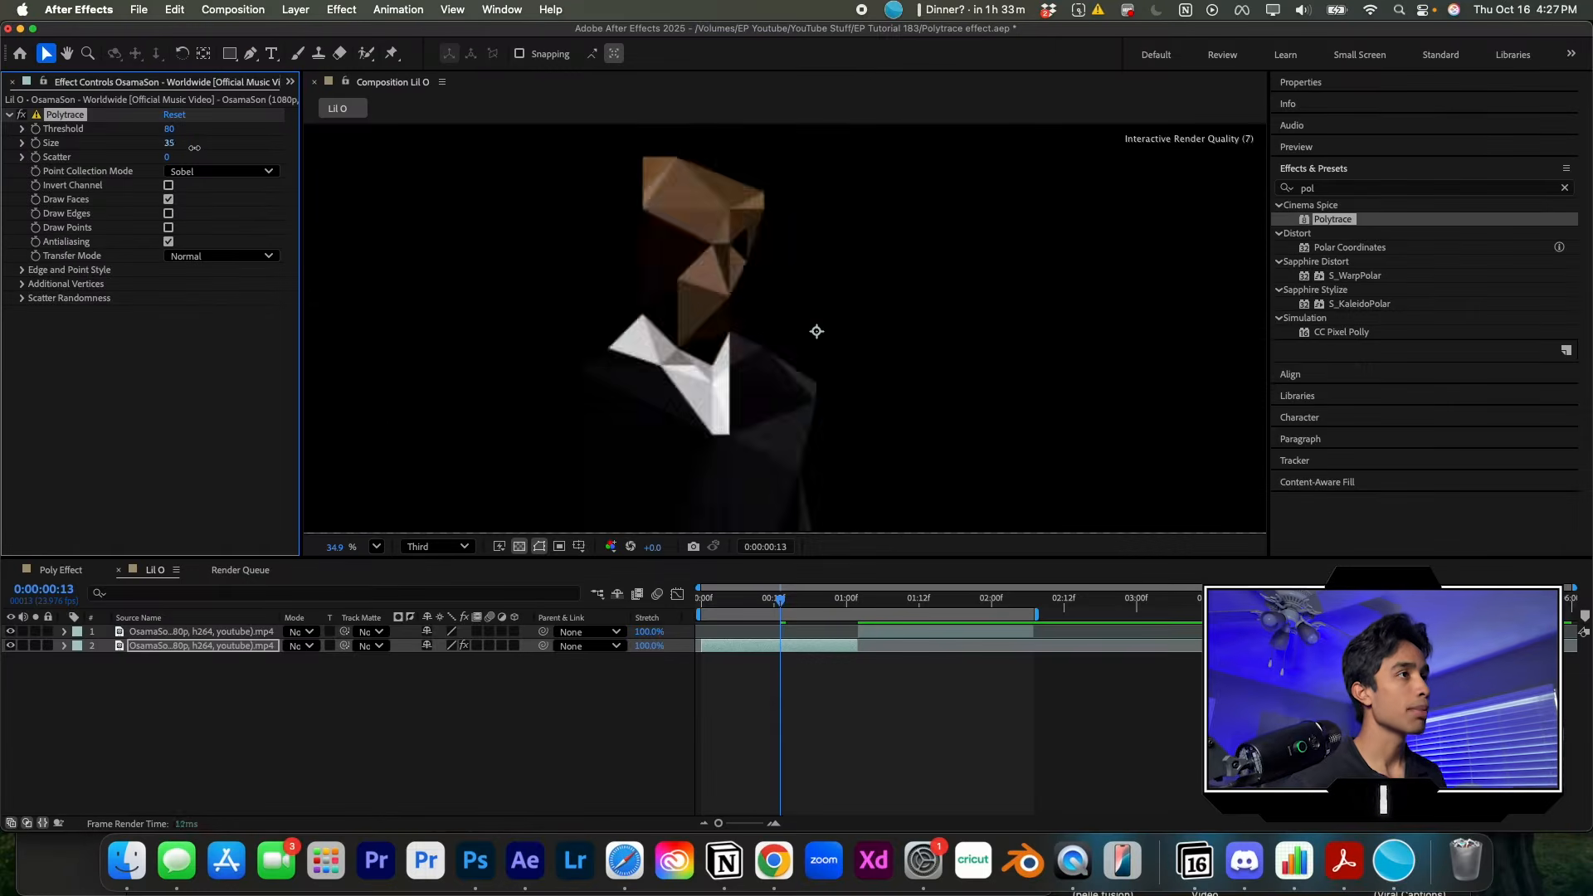
pyautogui.moveTo(205, 148); pyautogui.dragTo(152, 185)
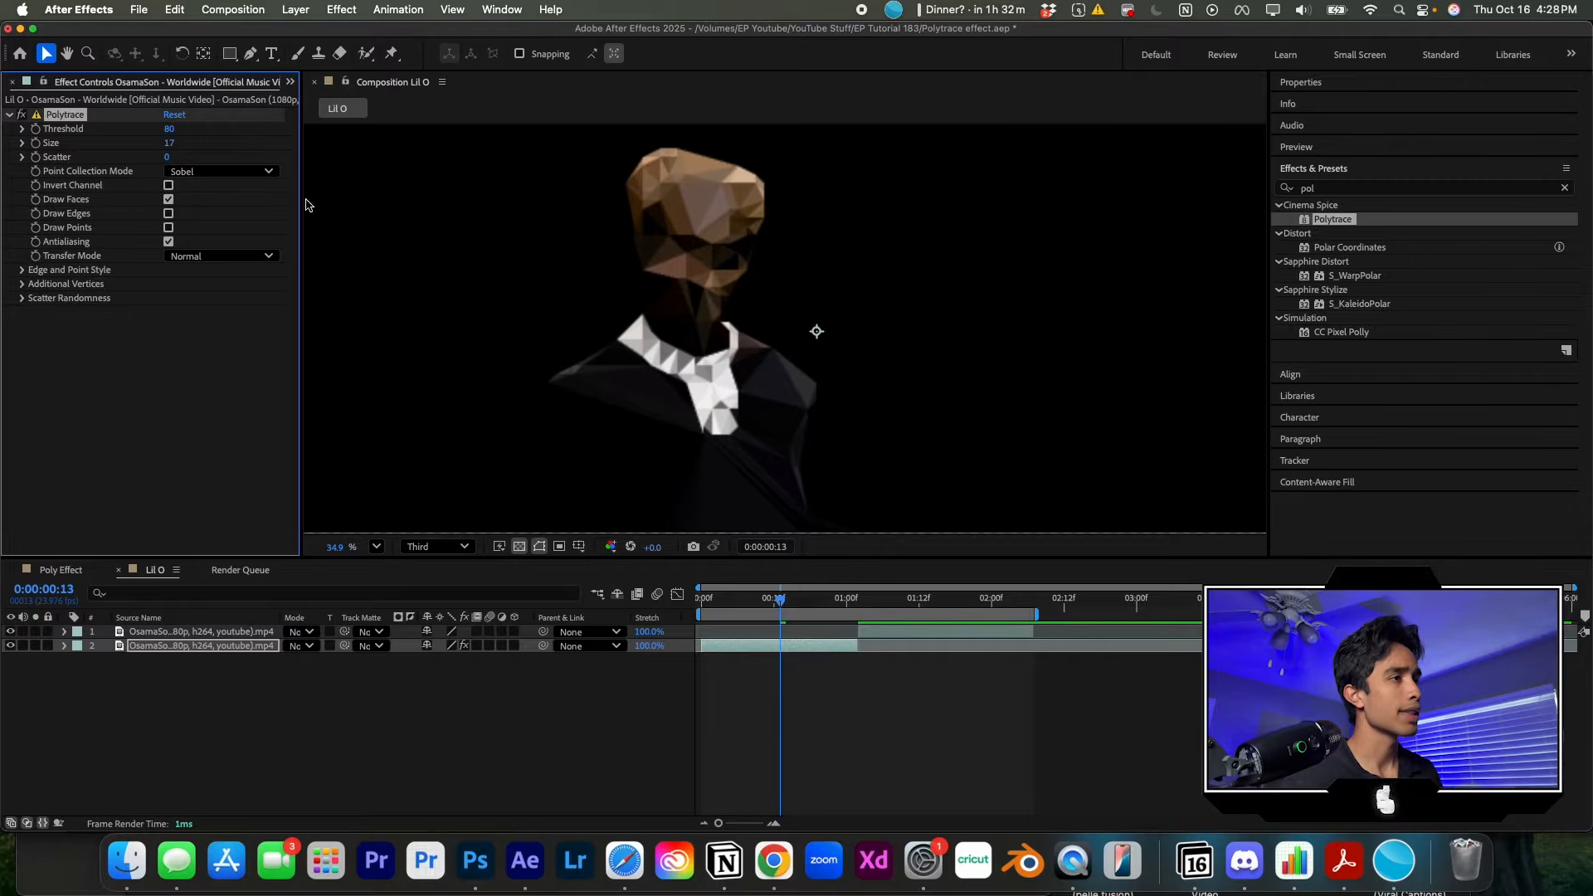
pyautogui.scroll(-5, 714, 339)
pyautogui.scroll(4, 714, 341)
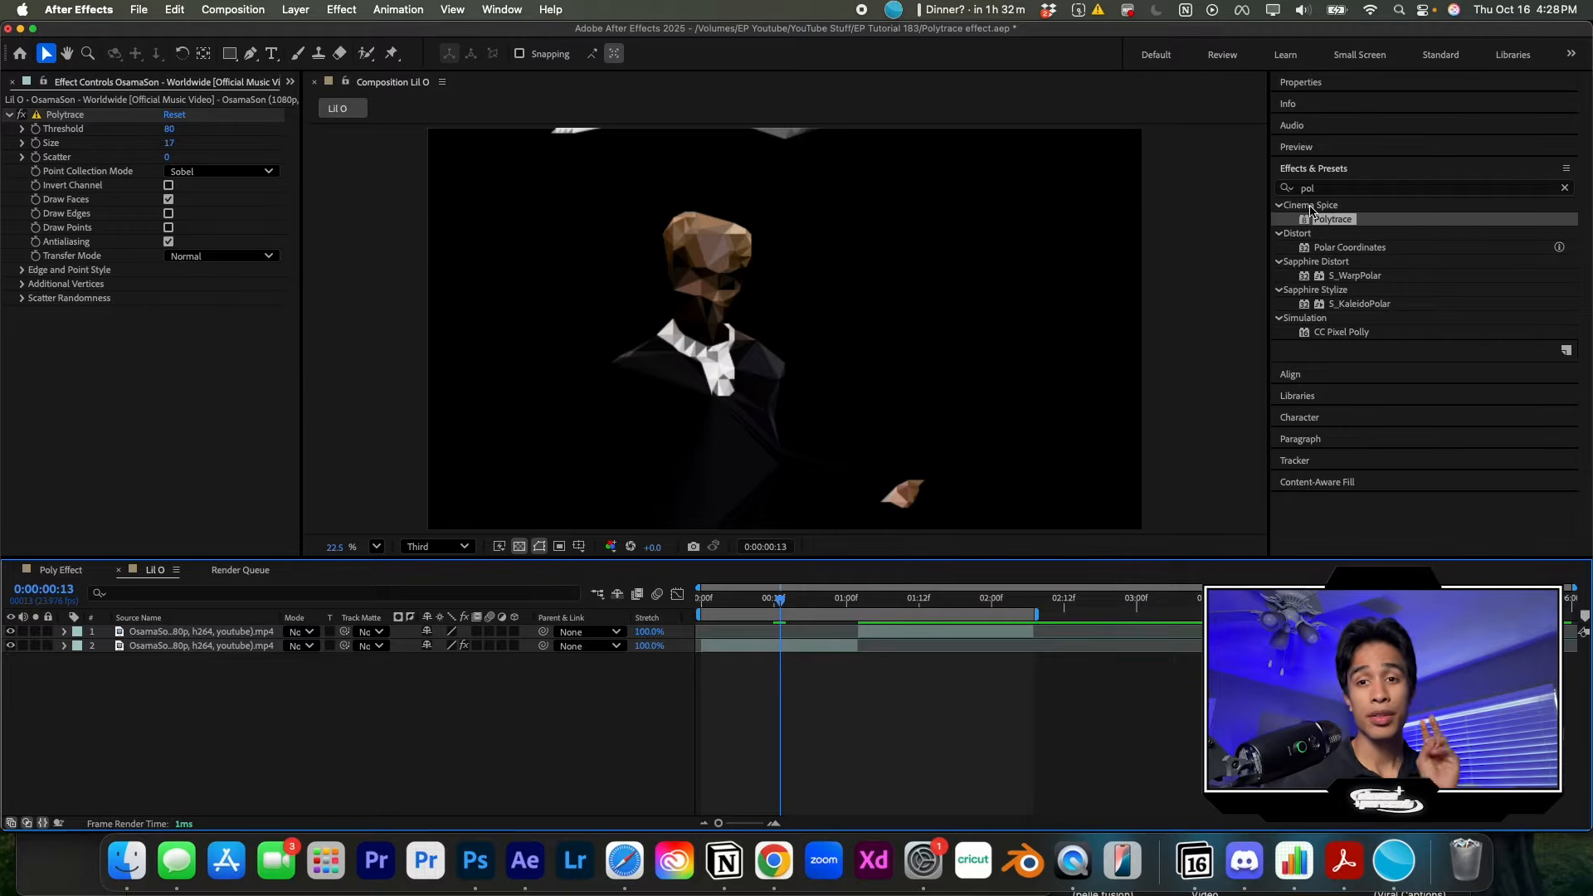
# - Clear the effects search and add a new adjustment layer above both clips
pyautogui.click(1334, 188)
pyautogui.press('BackSpace')
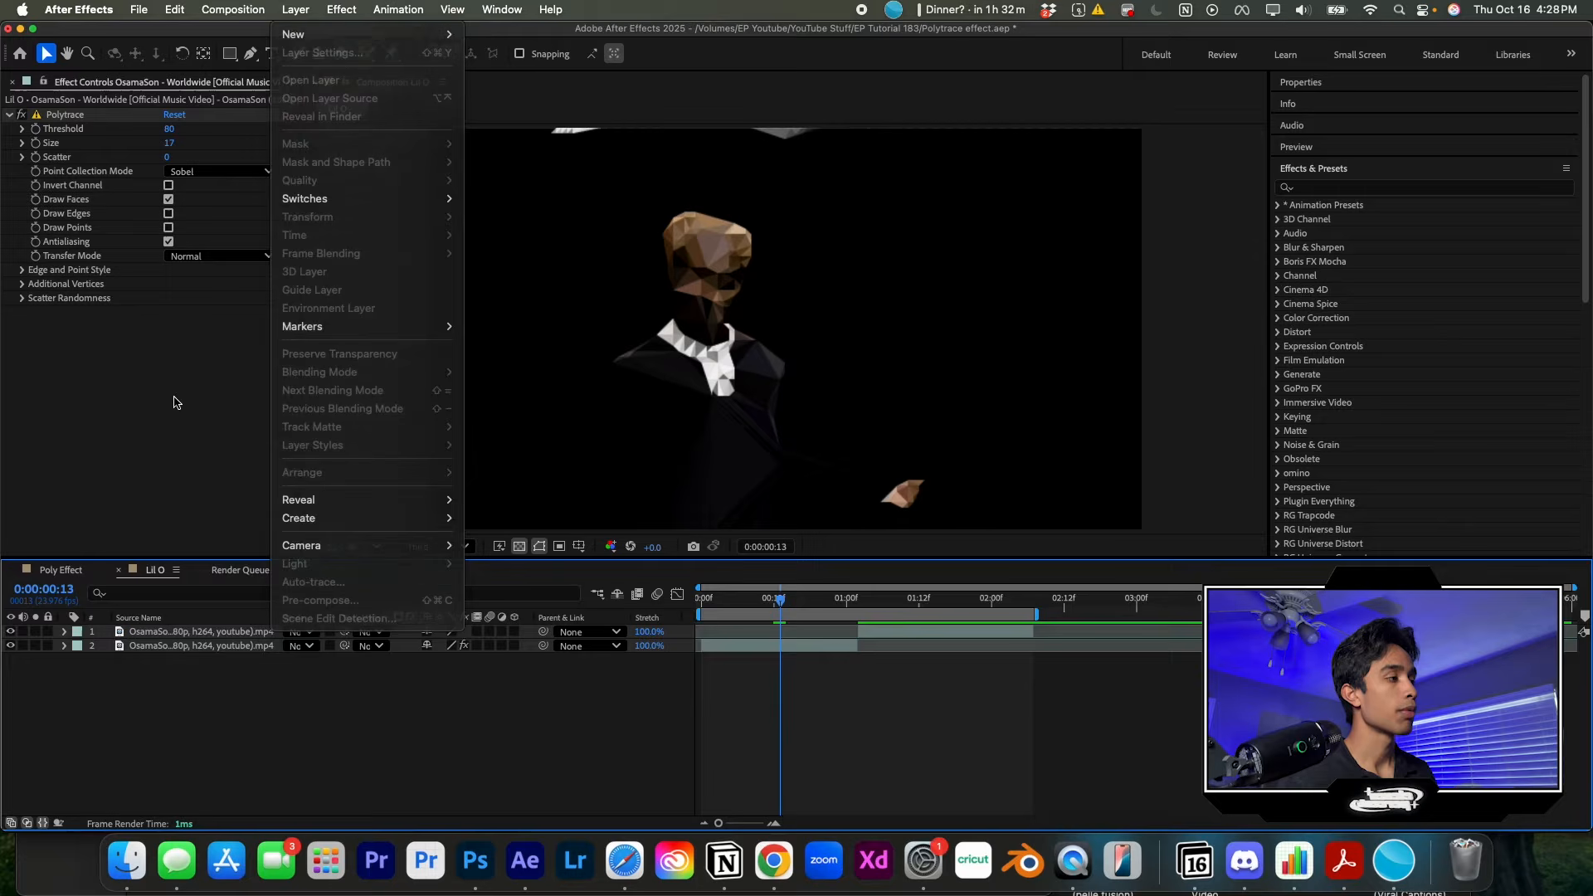
pyautogui.click(175, 401)
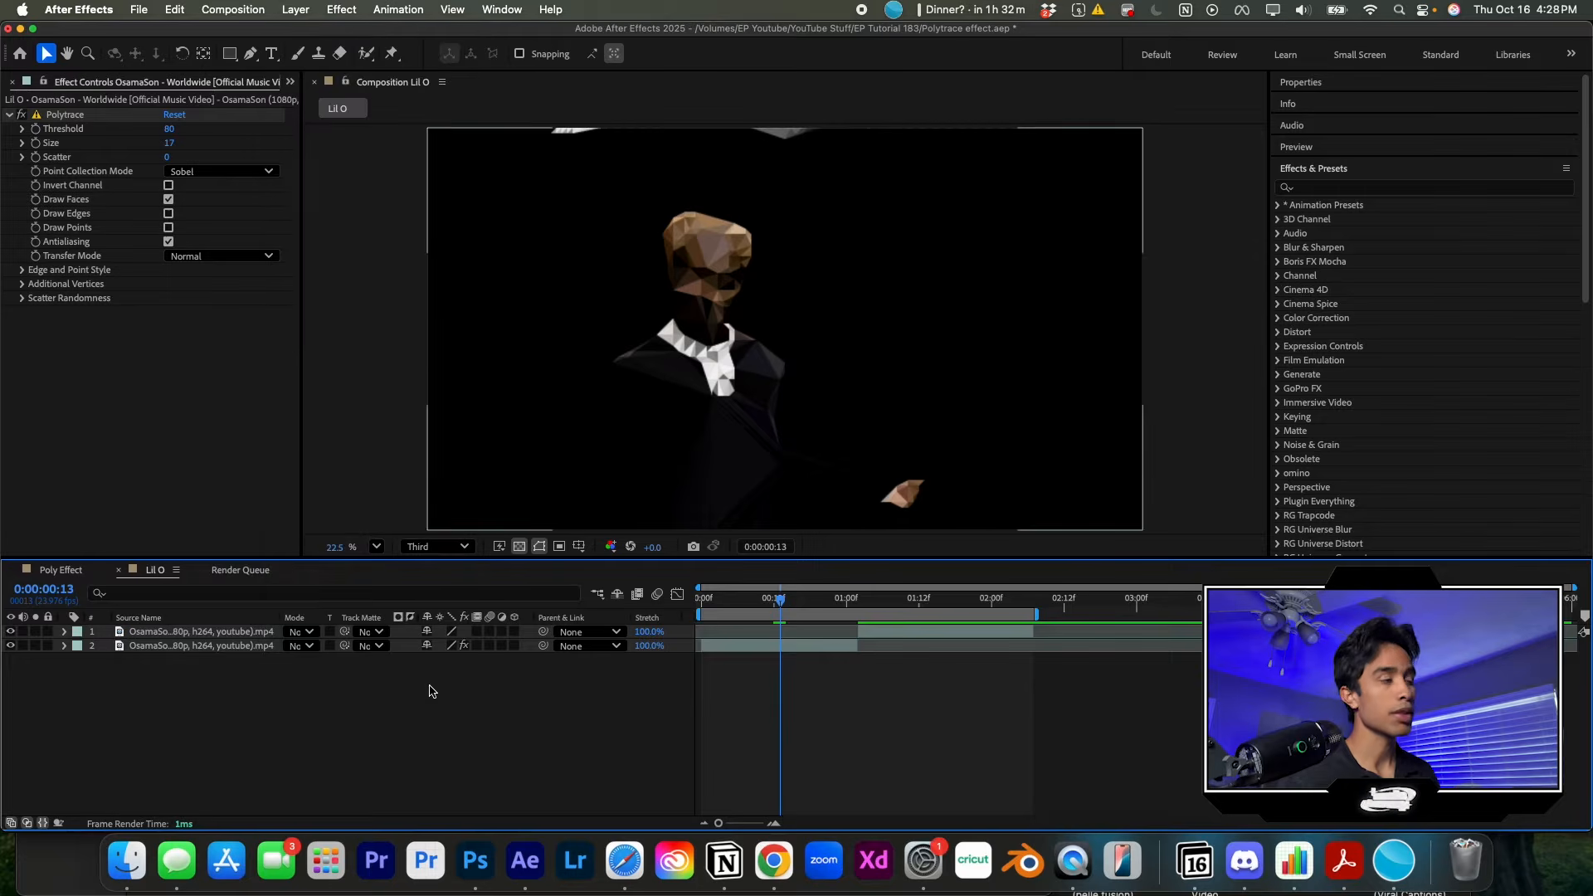
pyautogui.click(296, 9)
pyautogui.moveTo(398, 34)
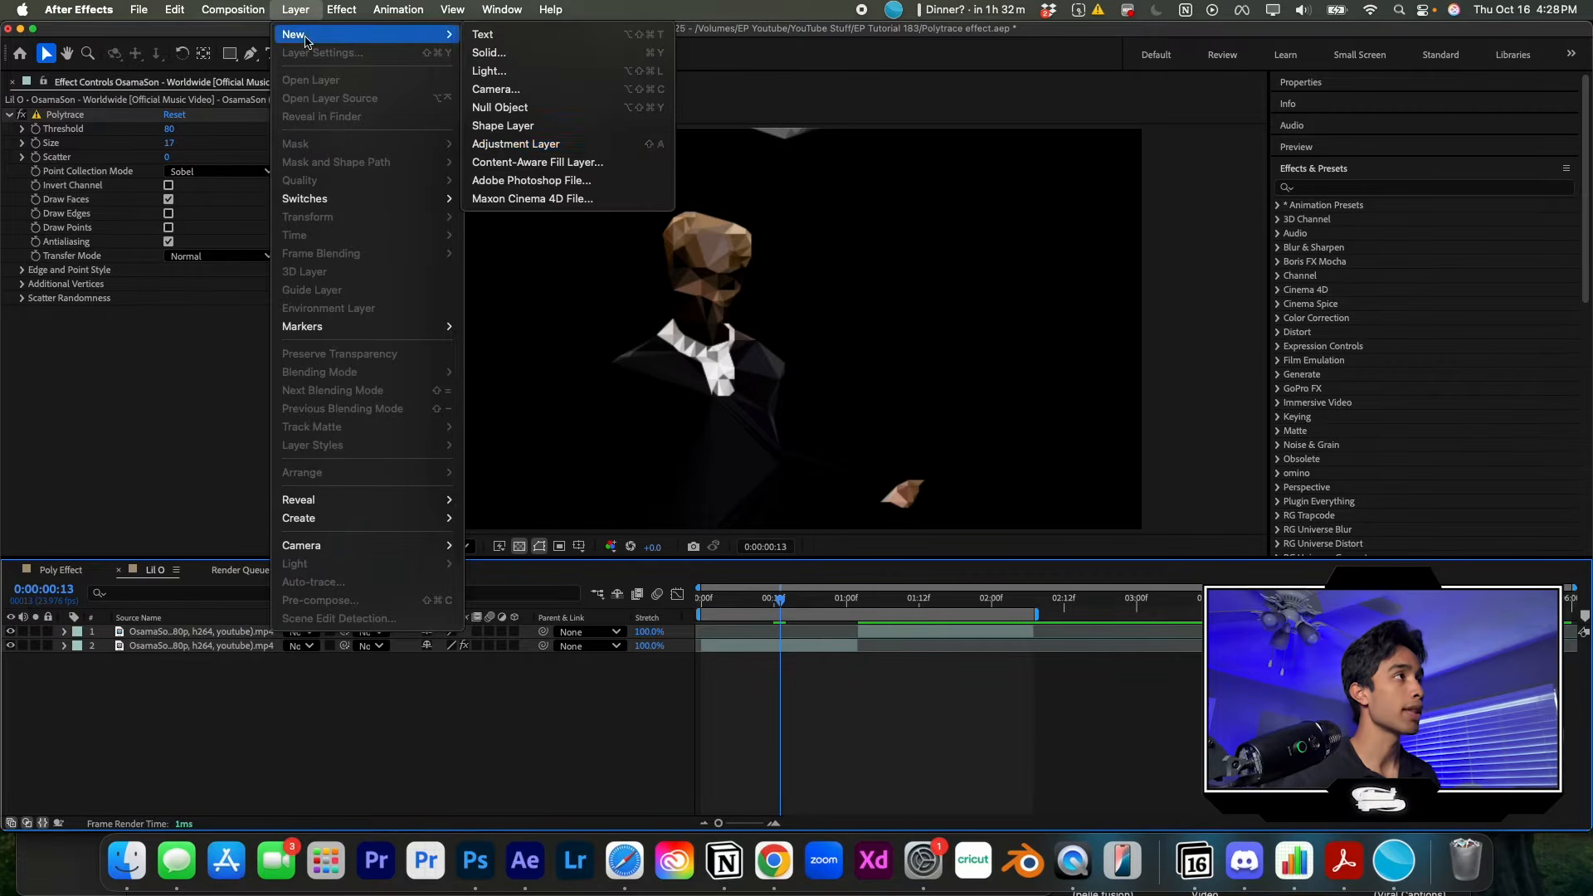
pyautogui.click(502, 144)
# - Find the NTSC-rs effect and apply it to the adjustment layer
pyautogui.click(1400, 190)
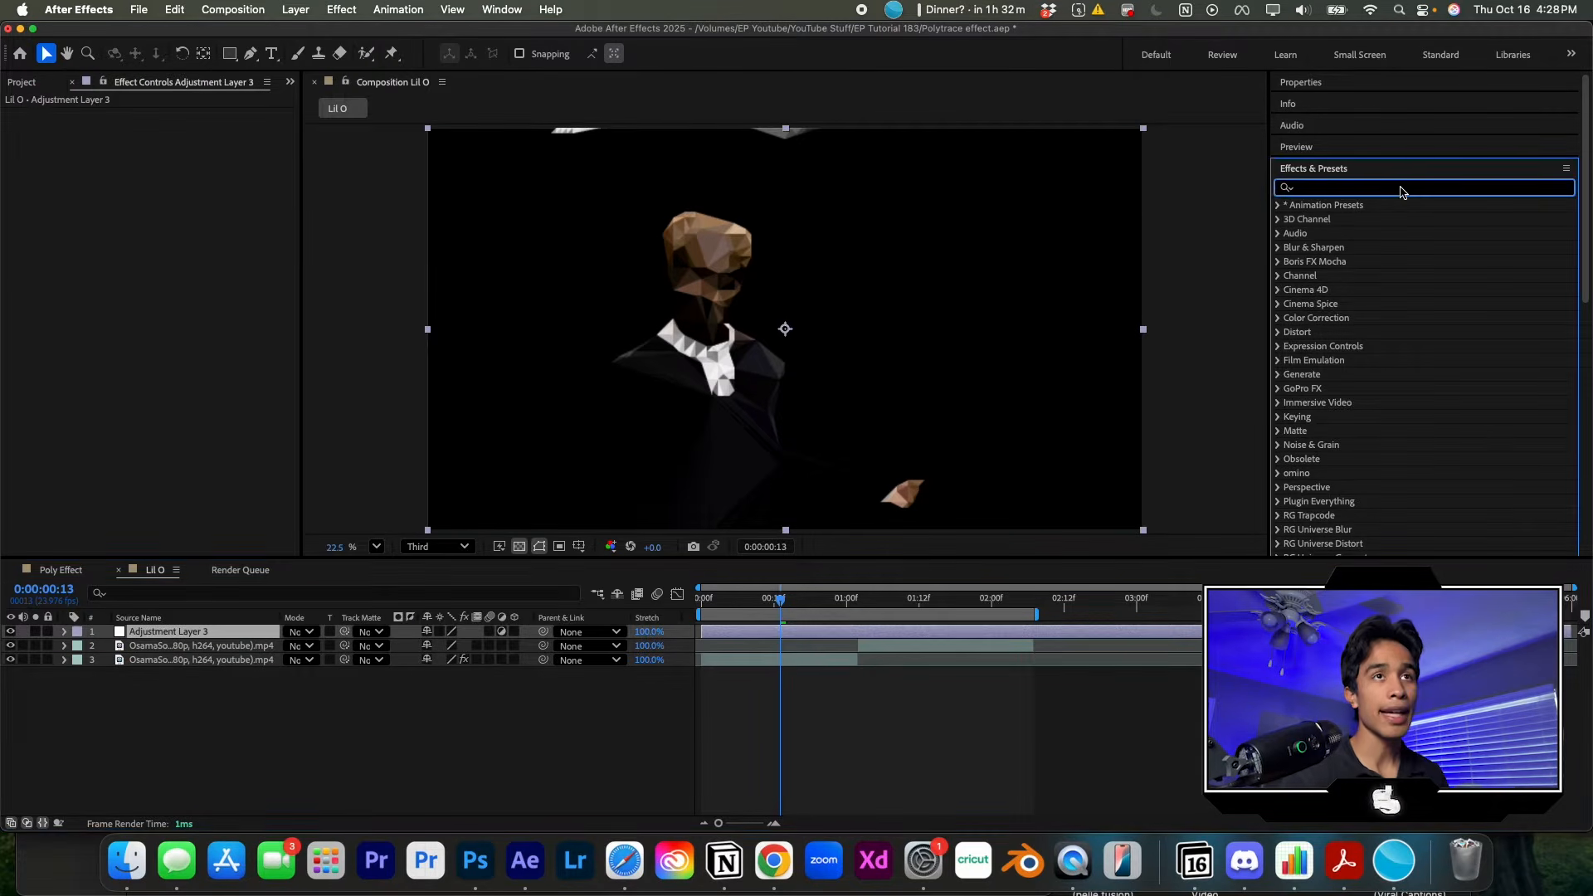
pyautogui.write('n')
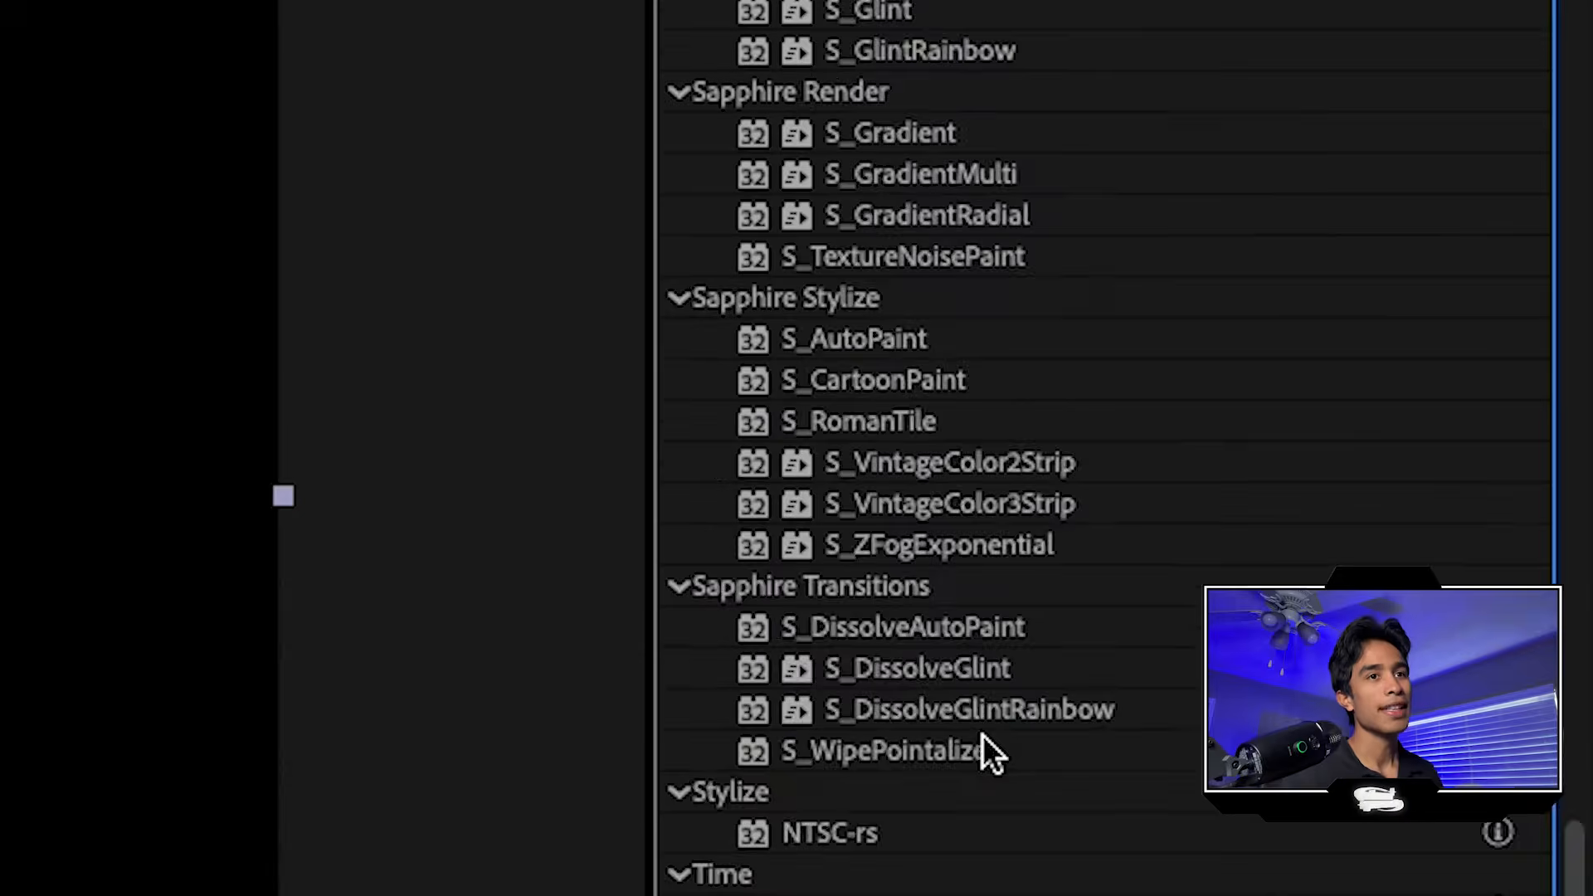
pyautogui.scroll(-5, 1383, 538)
pyautogui.click(926, 452)
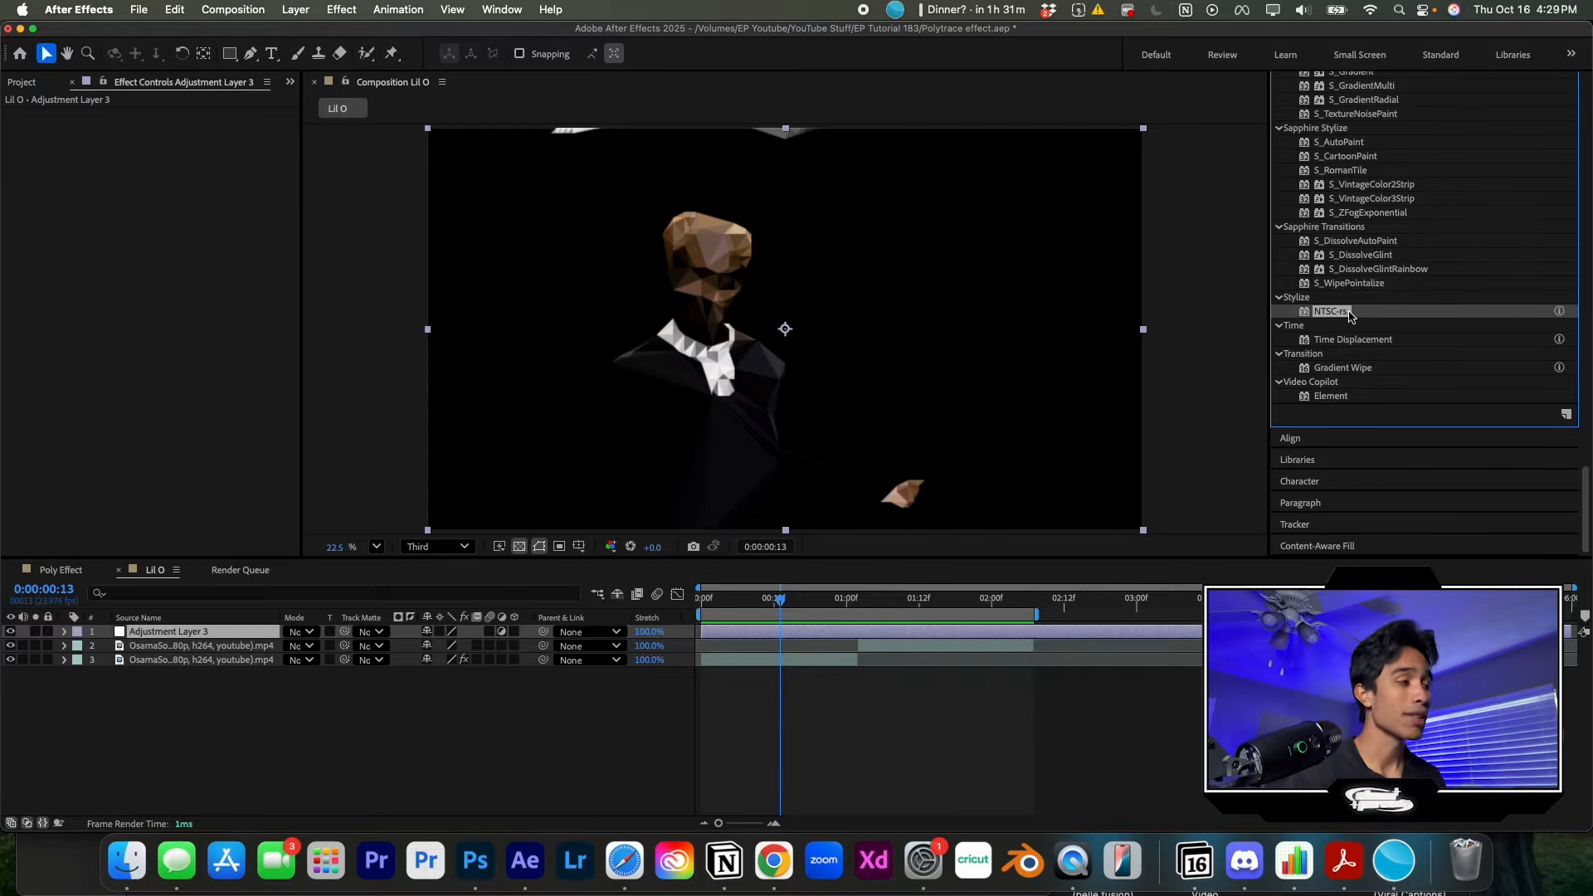
pyautogui.moveTo(1352, 317); pyautogui.dragTo(768, 631)
# - Set the NTSC-rs composite signal noise to 96.0% intensity, 1.00 frequency and detail 2
pyautogui.scroll(5, 702, 243)
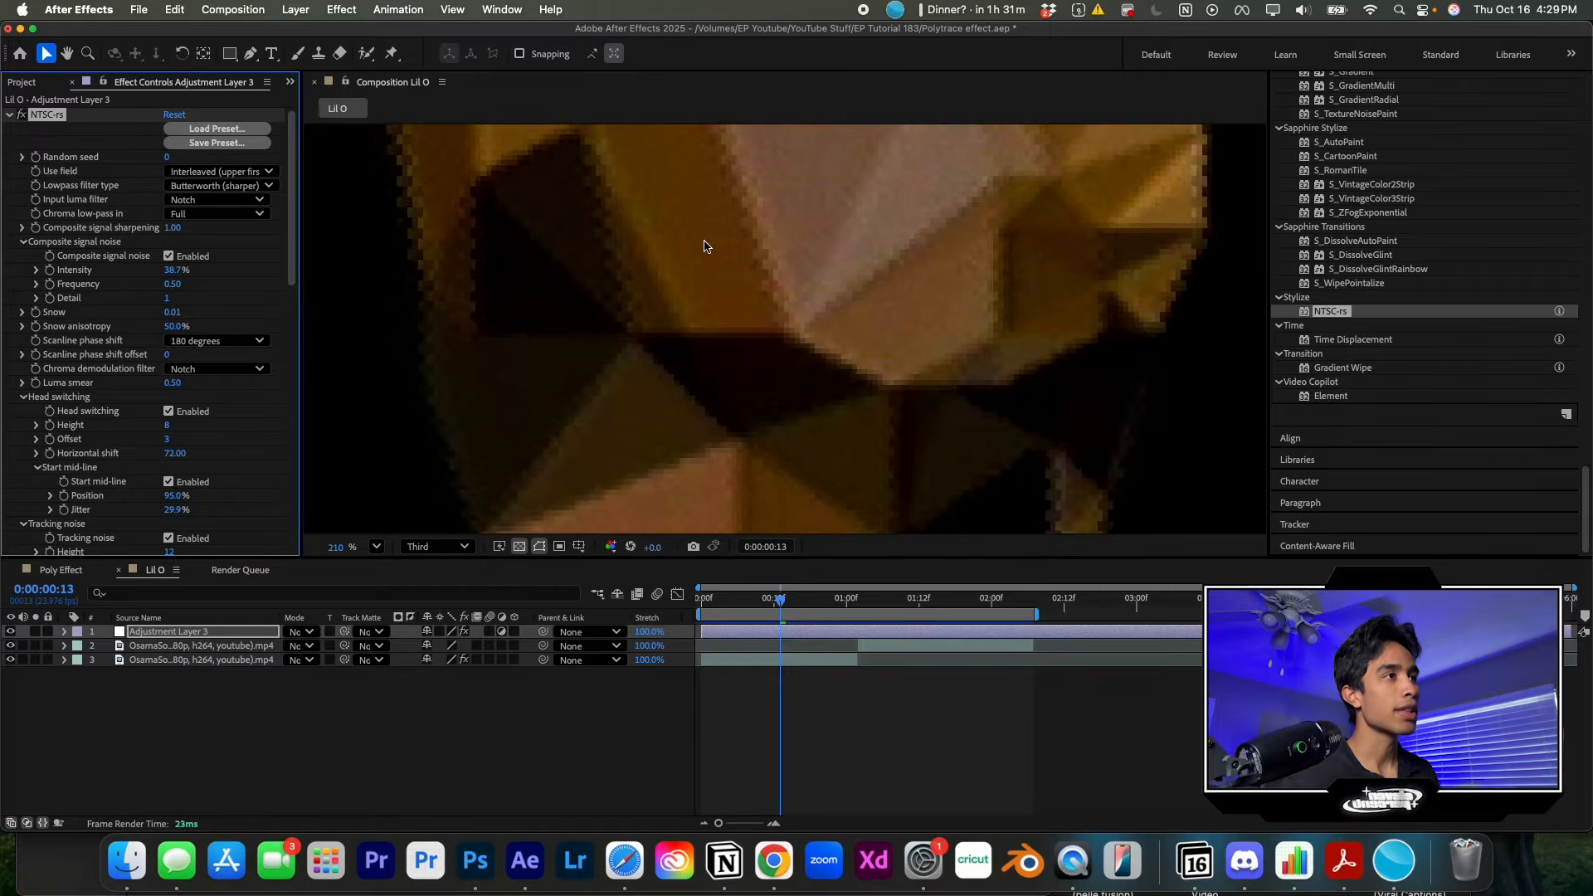
pyautogui.scroll(-3, 704, 246)
pyautogui.scroll(2, 703, 247)
pyautogui.scroll(-4, 704, 247)
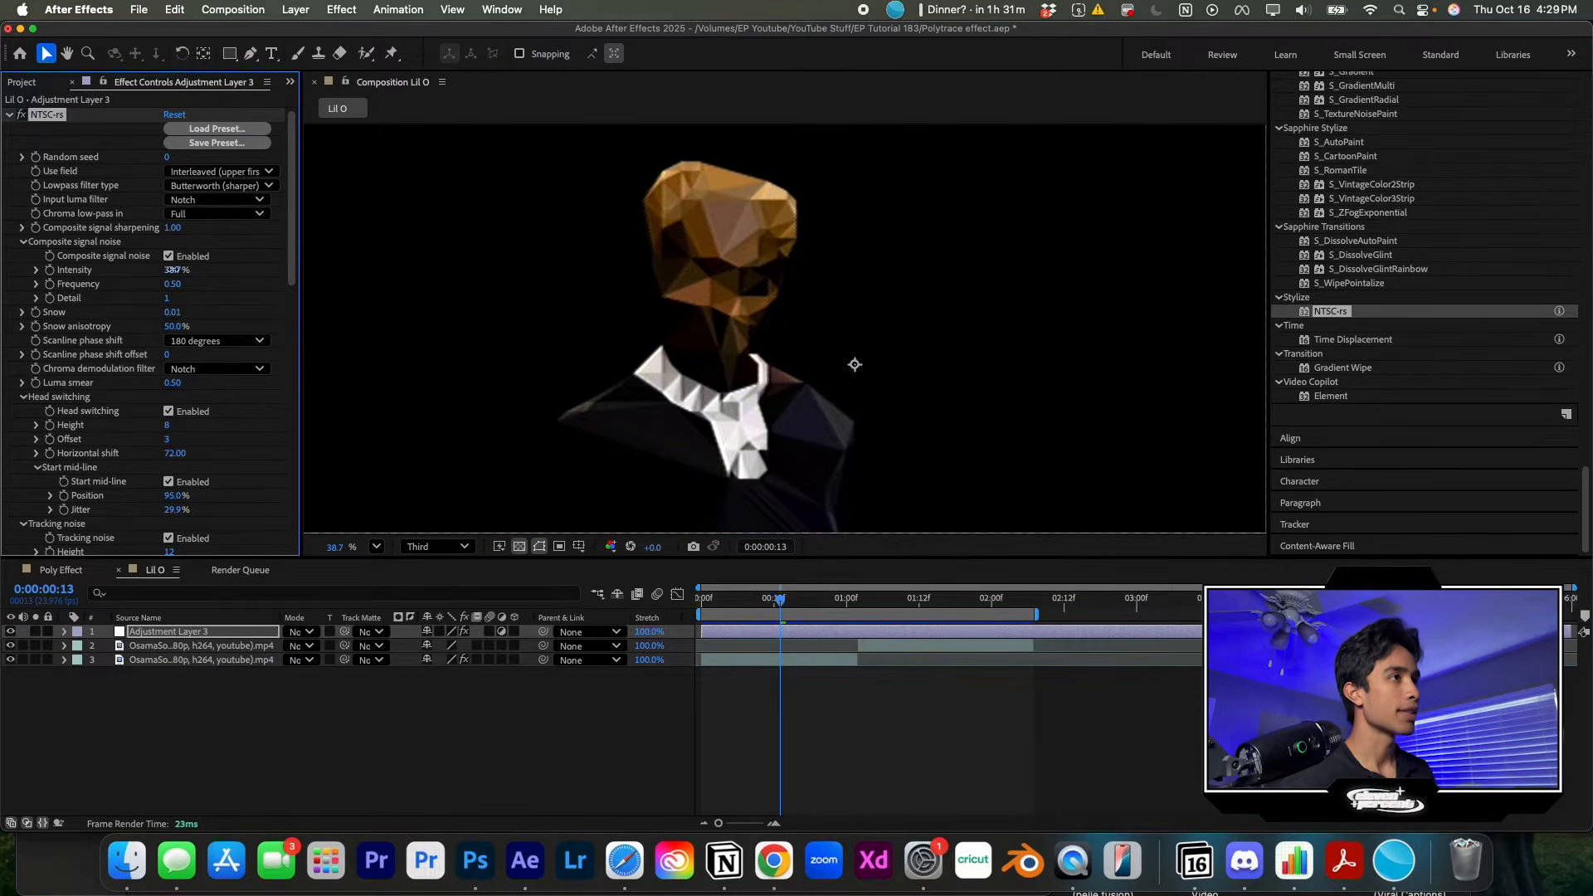
pyautogui.moveTo(176, 270); pyautogui.dragTo(273, 270)
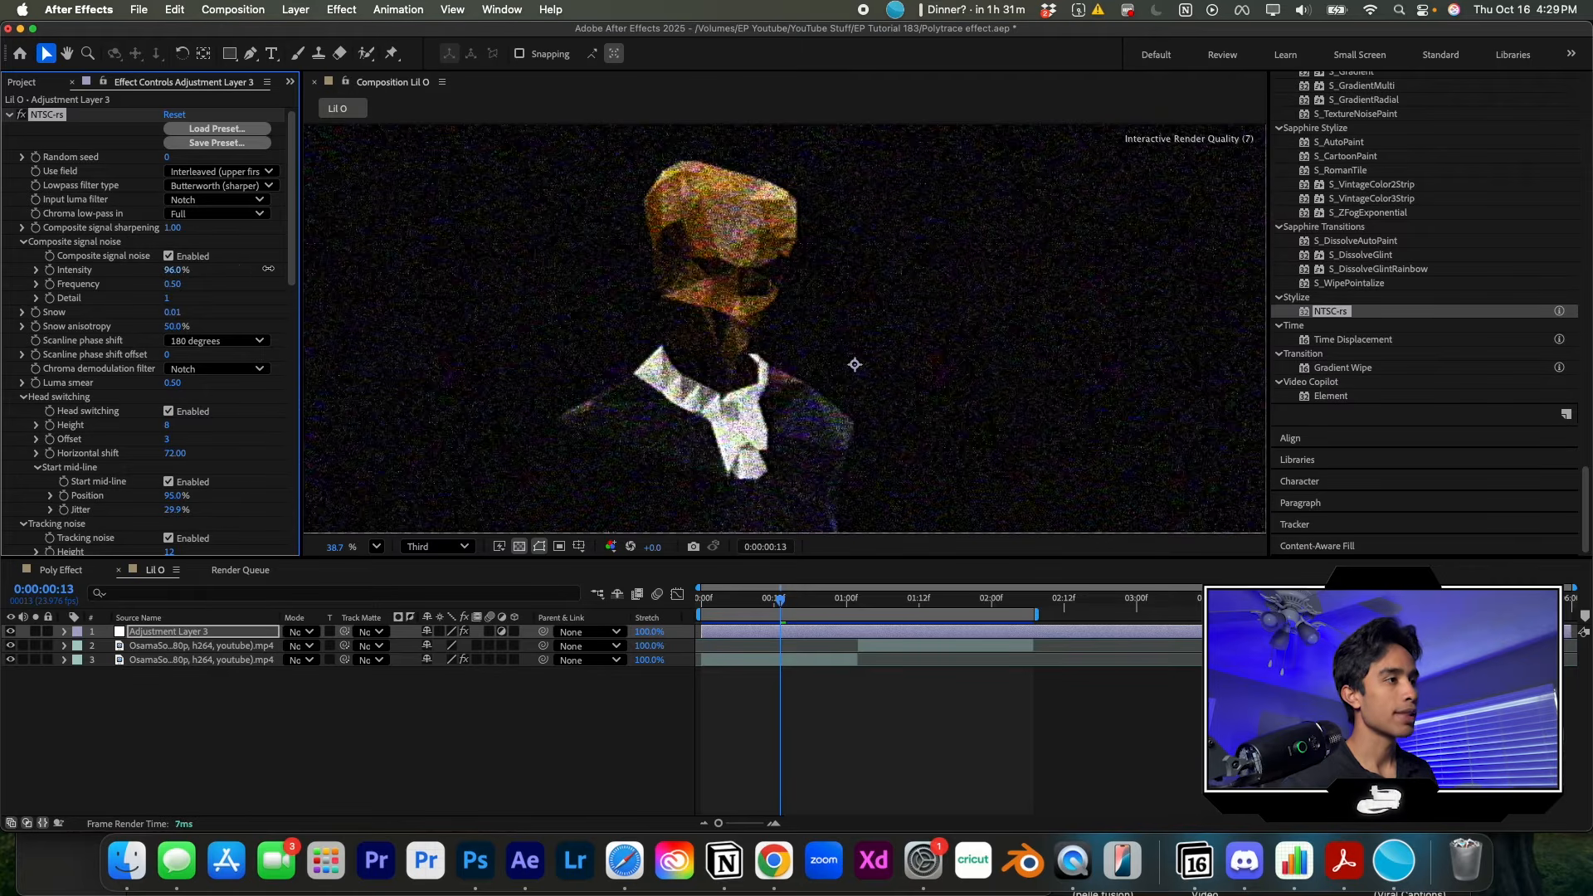
pyautogui.moveTo(172, 284); pyautogui.dragTo(229, 292)
pyautogui.scroll(-4, 925, 498)
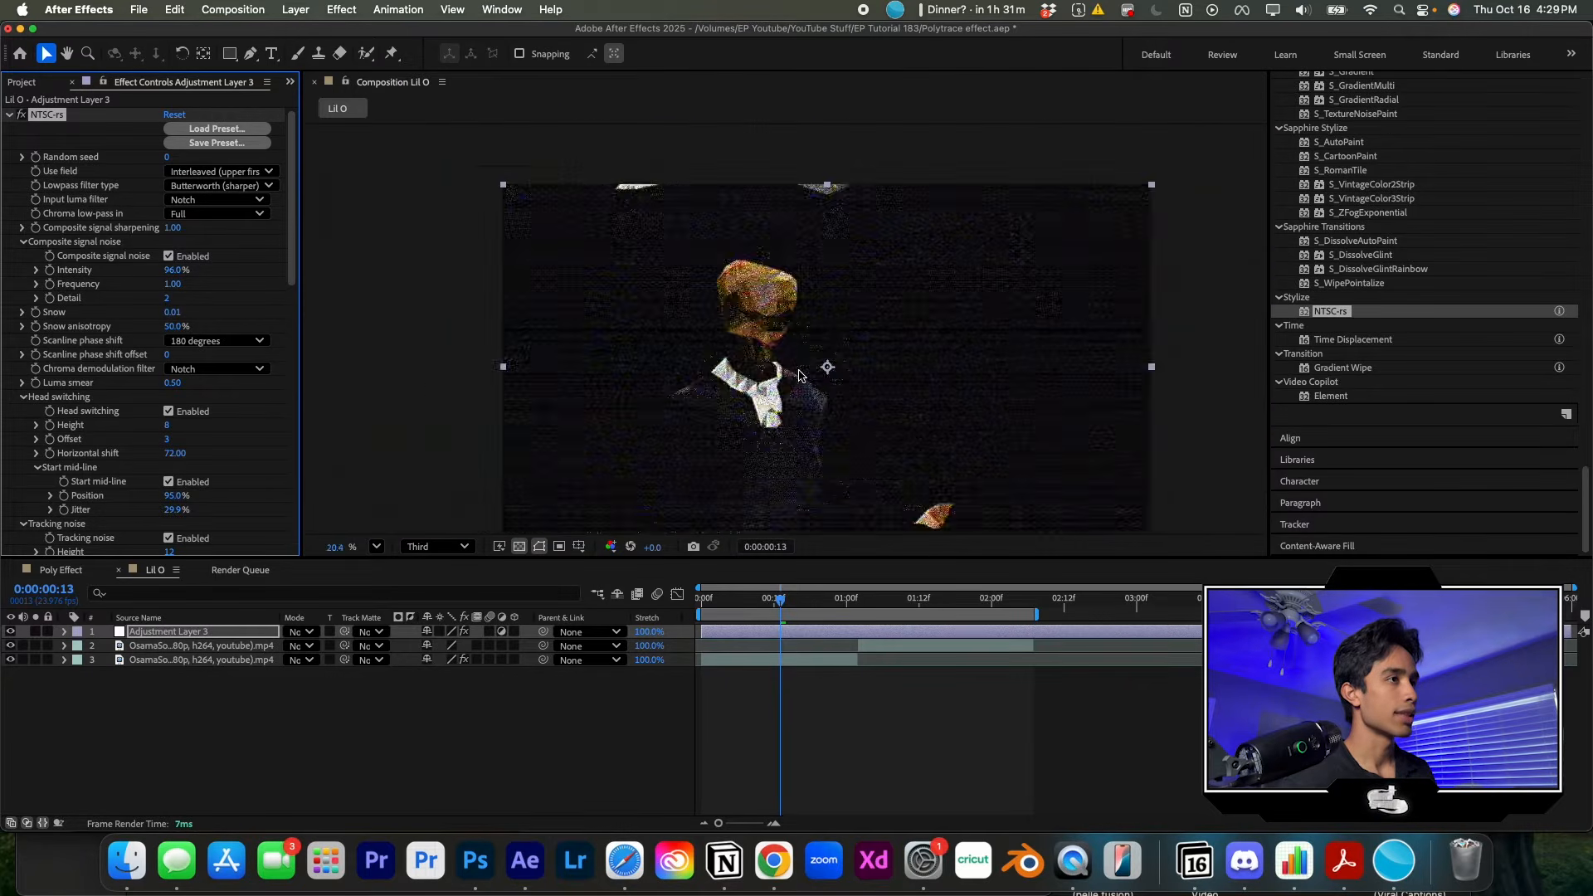
# - Set NTSC-rs Snow to 25.01, snow anisotropy to 67.0%, scanline phase shift offset to 1 and luma smear to 0.65, previewing the clips
pyautogui.press('space')
pyautogui.press('space')
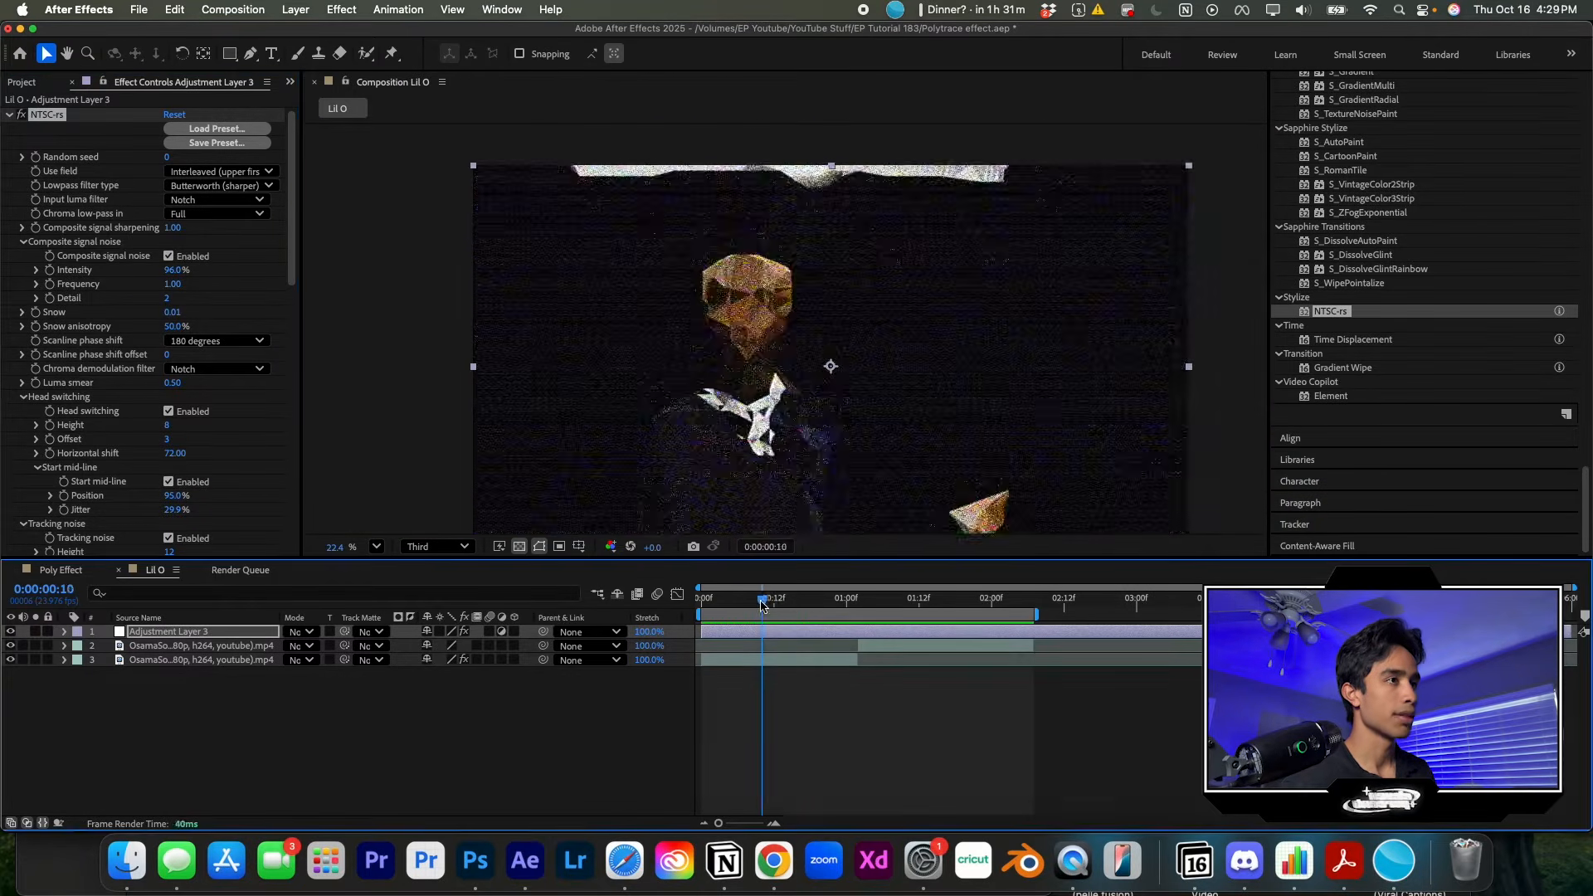
pyautogui.moveTo(172, 312); pyautogui.dragTo(184, 313)
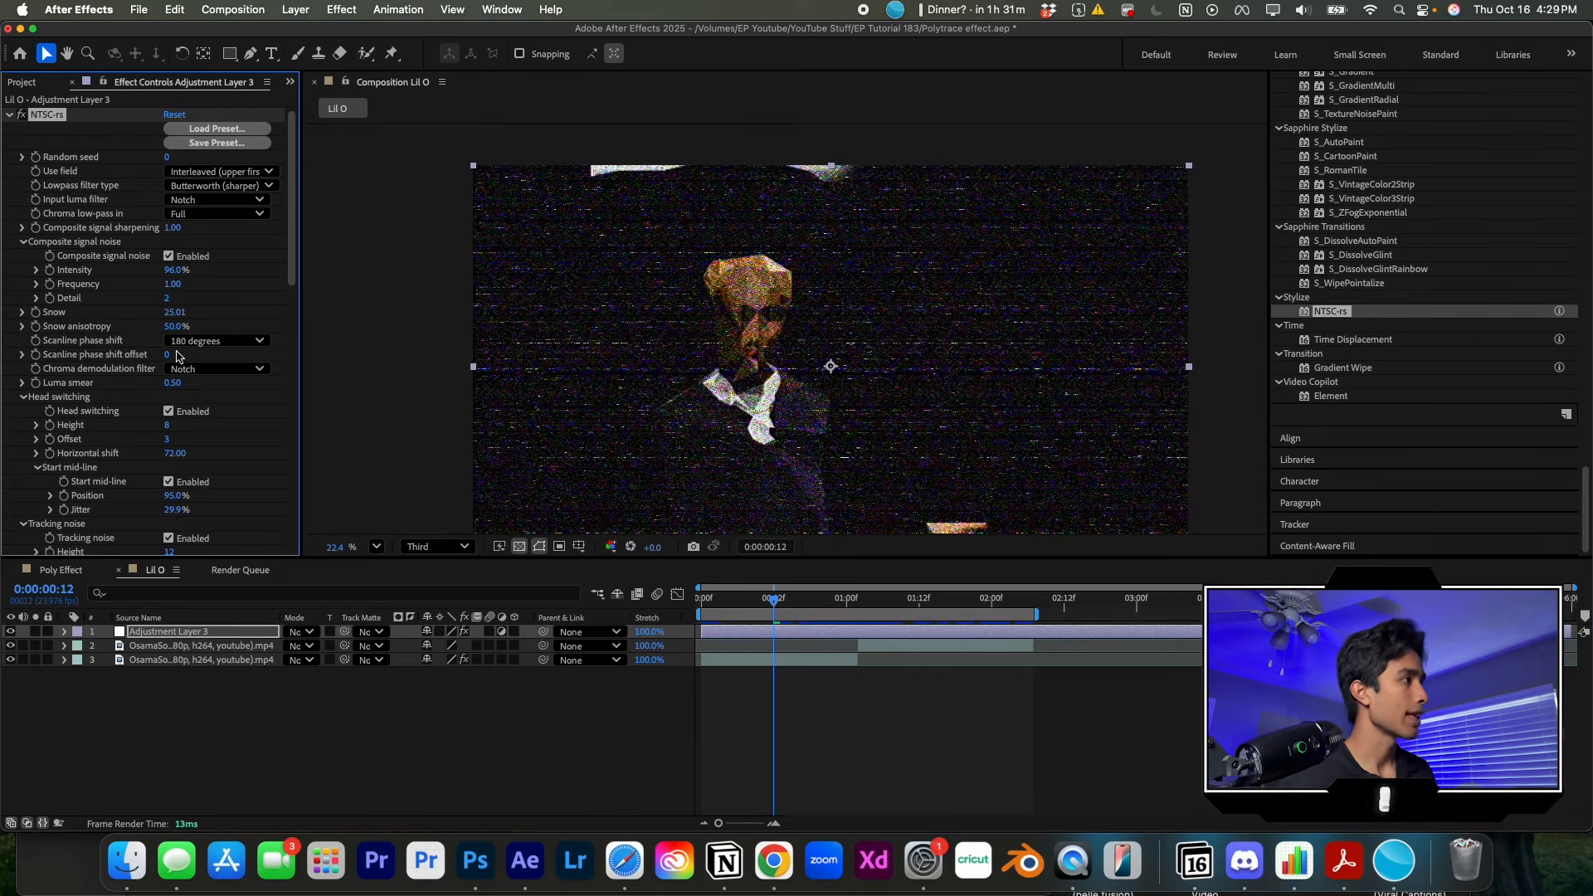
pyautogui.click(750, 599)
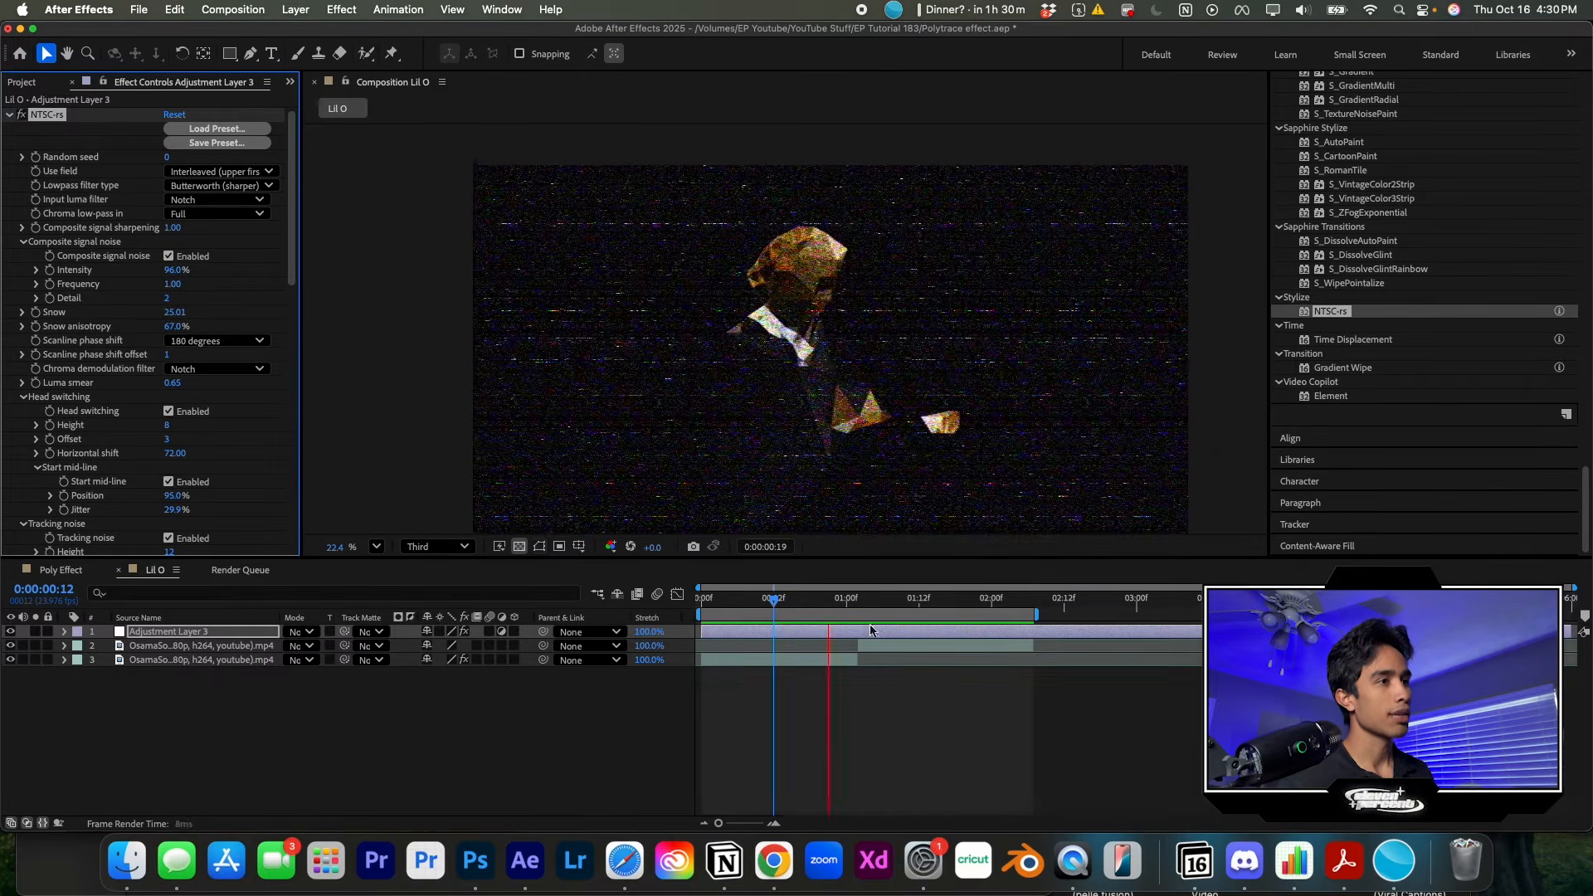
pyautogui.moveTo(750, 603); pyautogui.dragTo(913, 604)
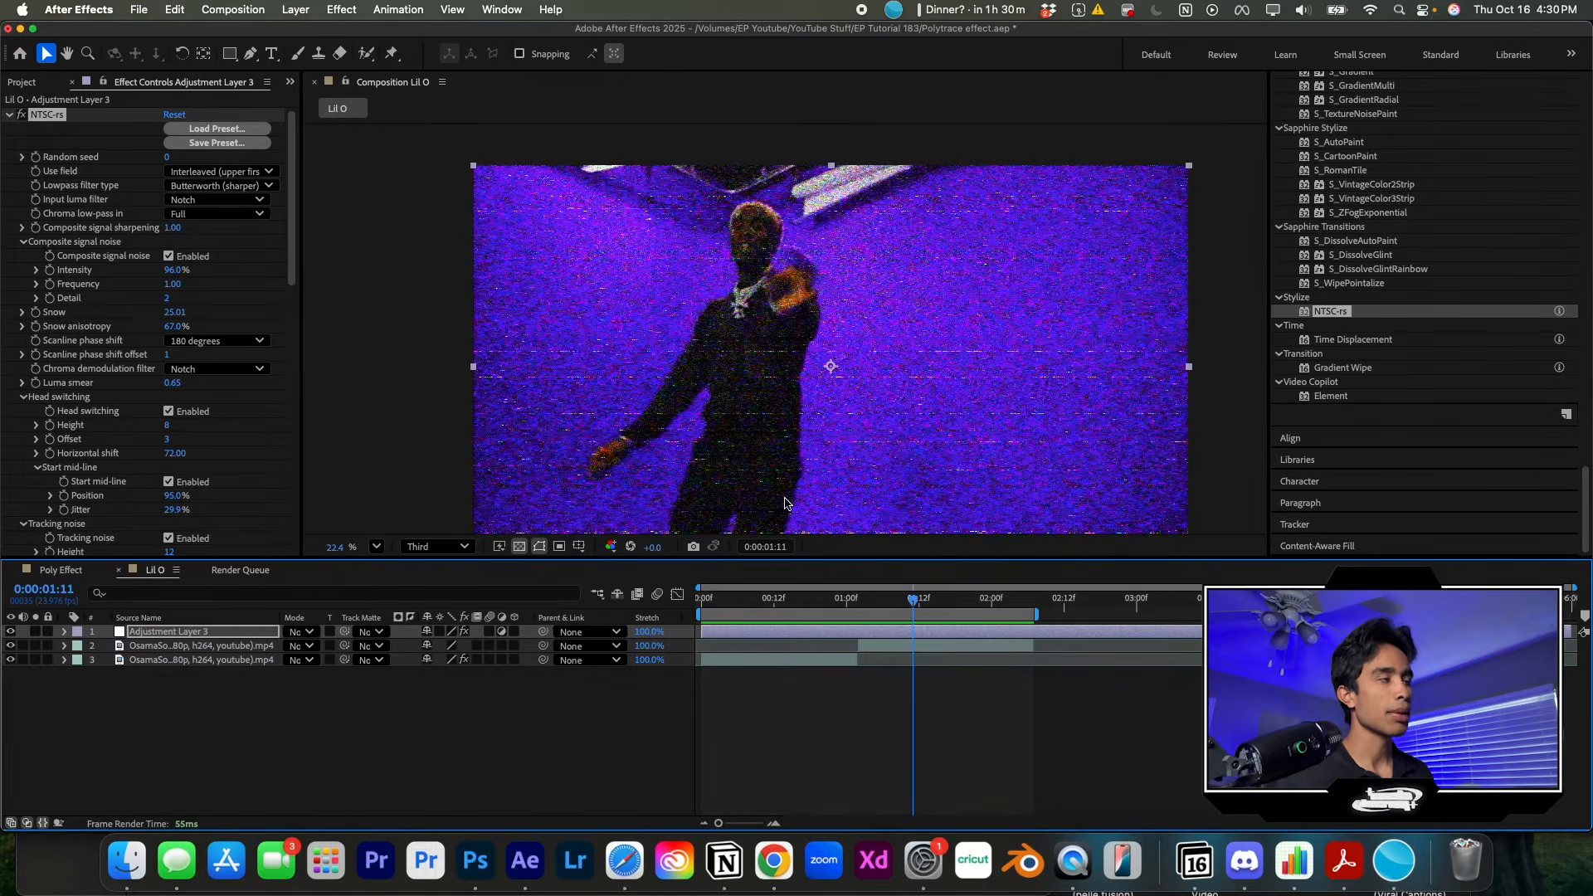
# - Remove the NTSC-rs effect from the adjustment layer
pyautogui.click(58, 117)
pyautogui.press('Delete')
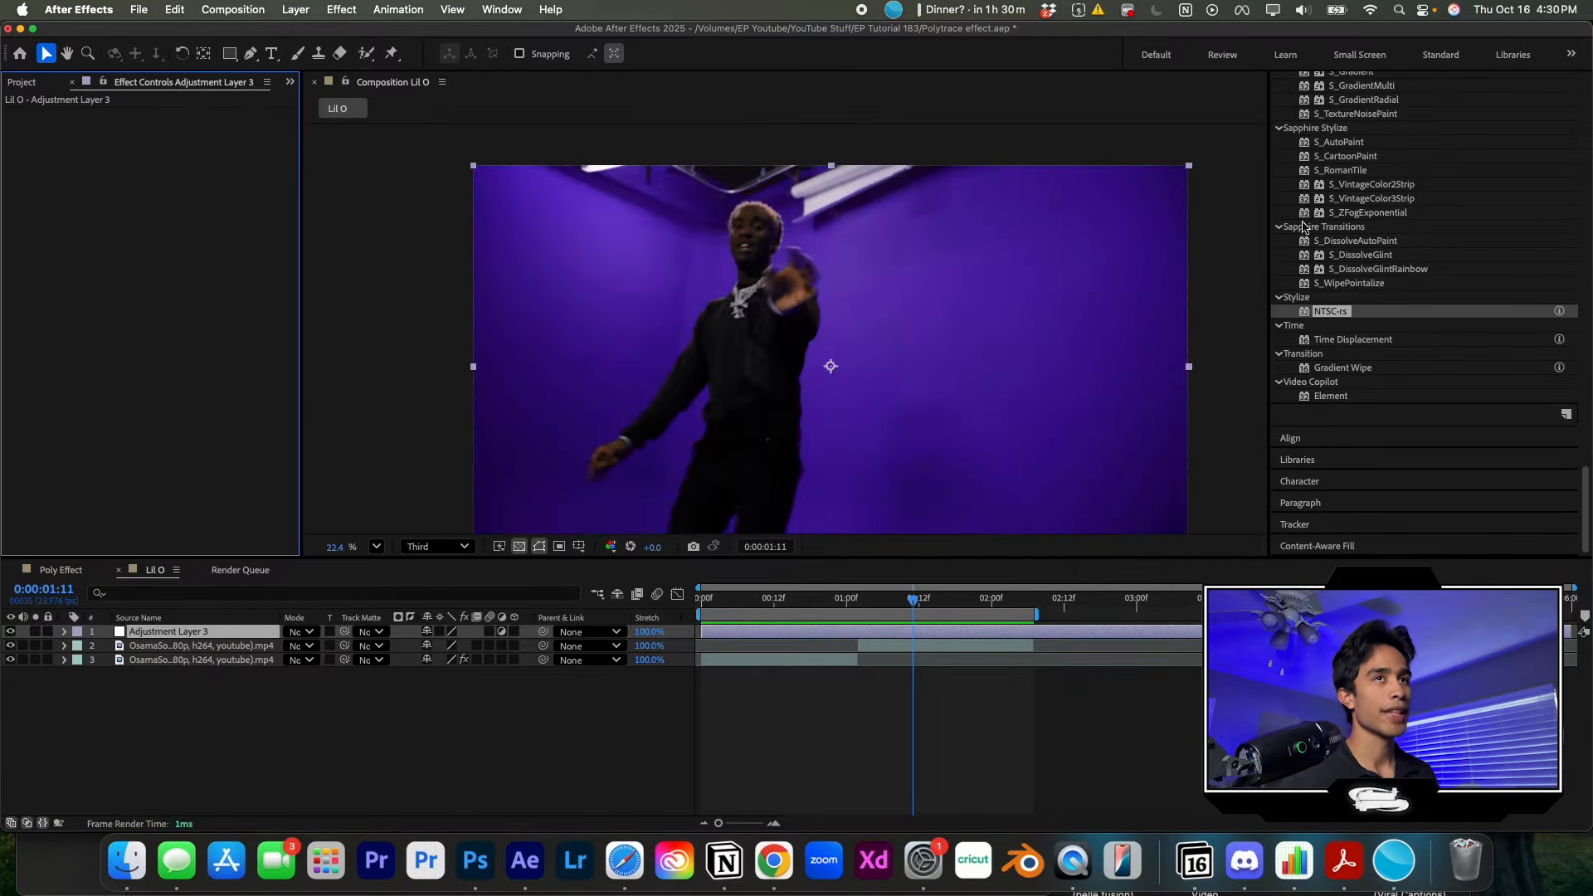
# - Search the effects for "sign" and apply the Zaebects Signal effect to the adjustment layer
pyautogui.scroll(10, 1410, 291)
pyautogui.click(1330, 187)
pyautogui.write('NT')
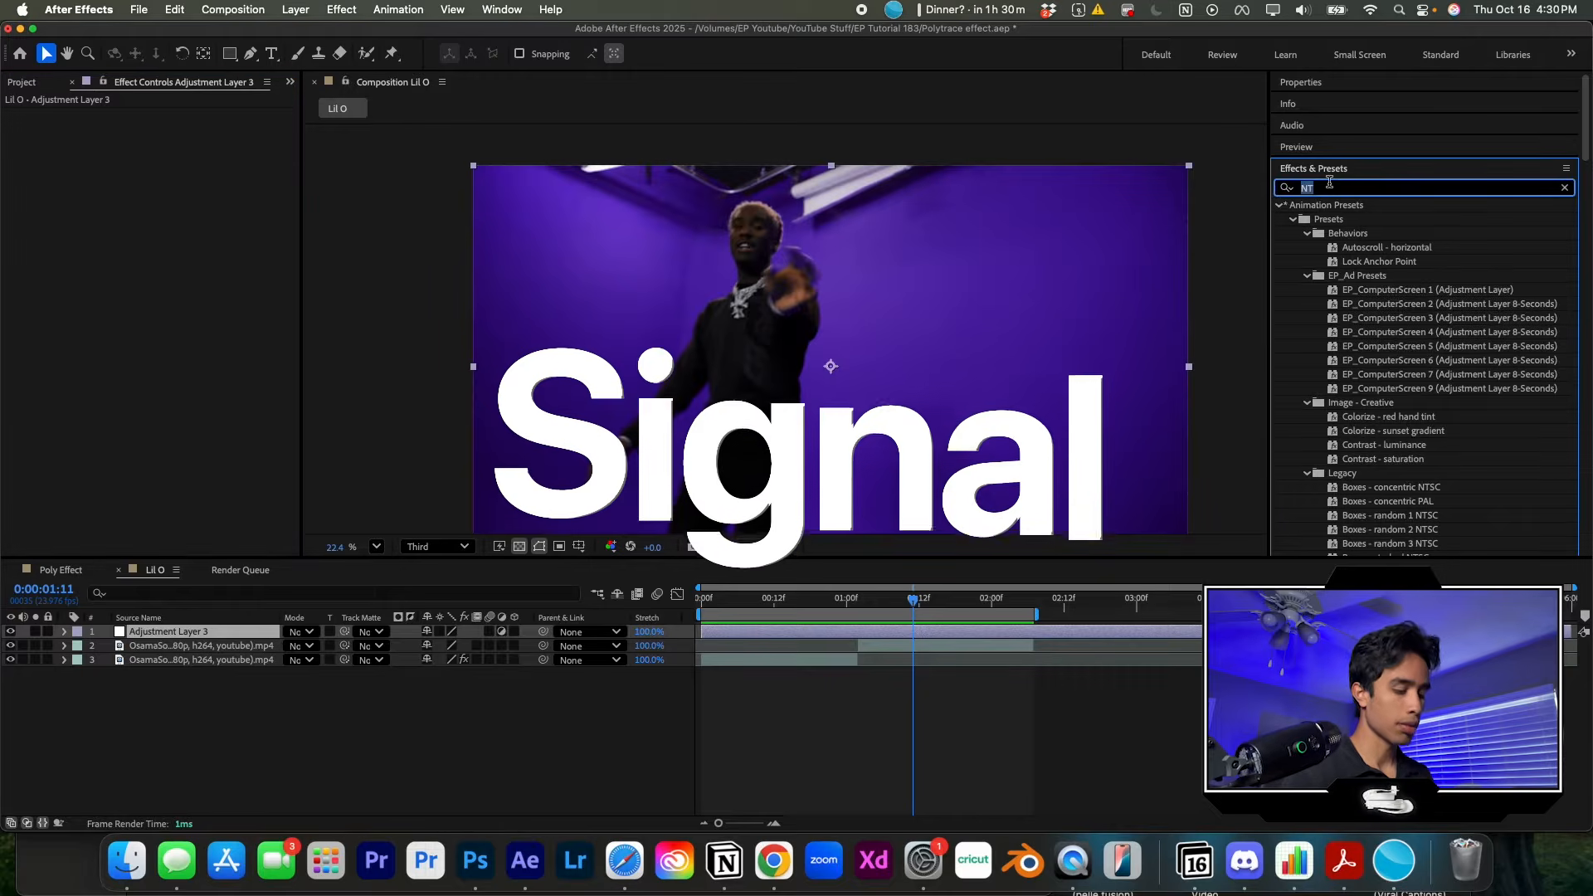
pyautogui.press('BackSpace')
pyautogui.press('BackSpace')
pyautogui.write('sign')
pyautogui.moveTo(1325, 346); pyautogui.dragTo(937, 639)
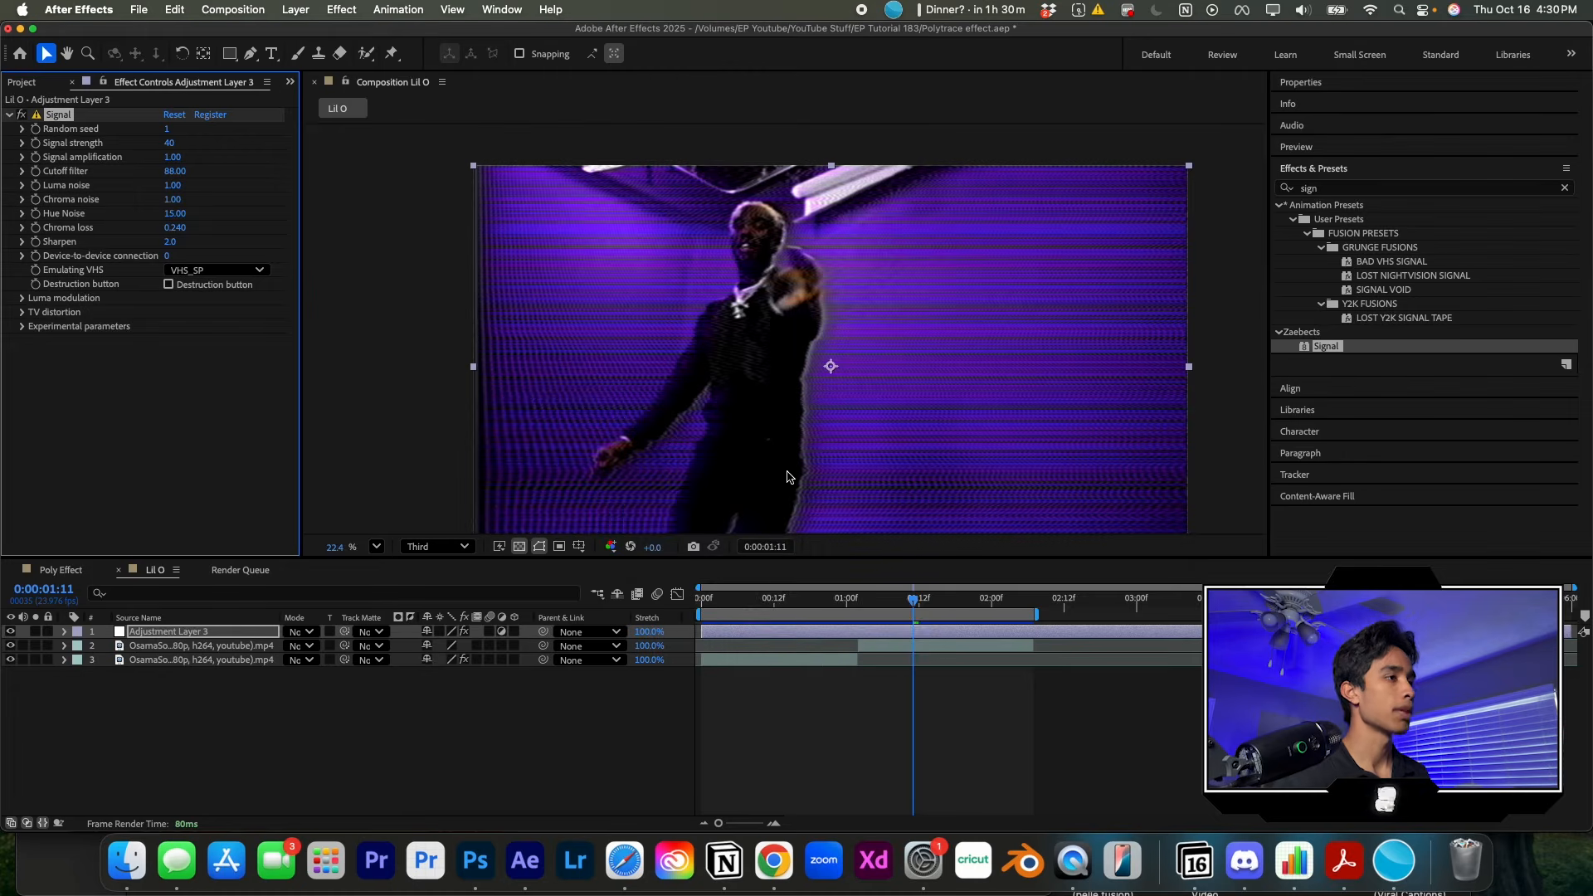
pyautogui.scroll(3, 724, 348)
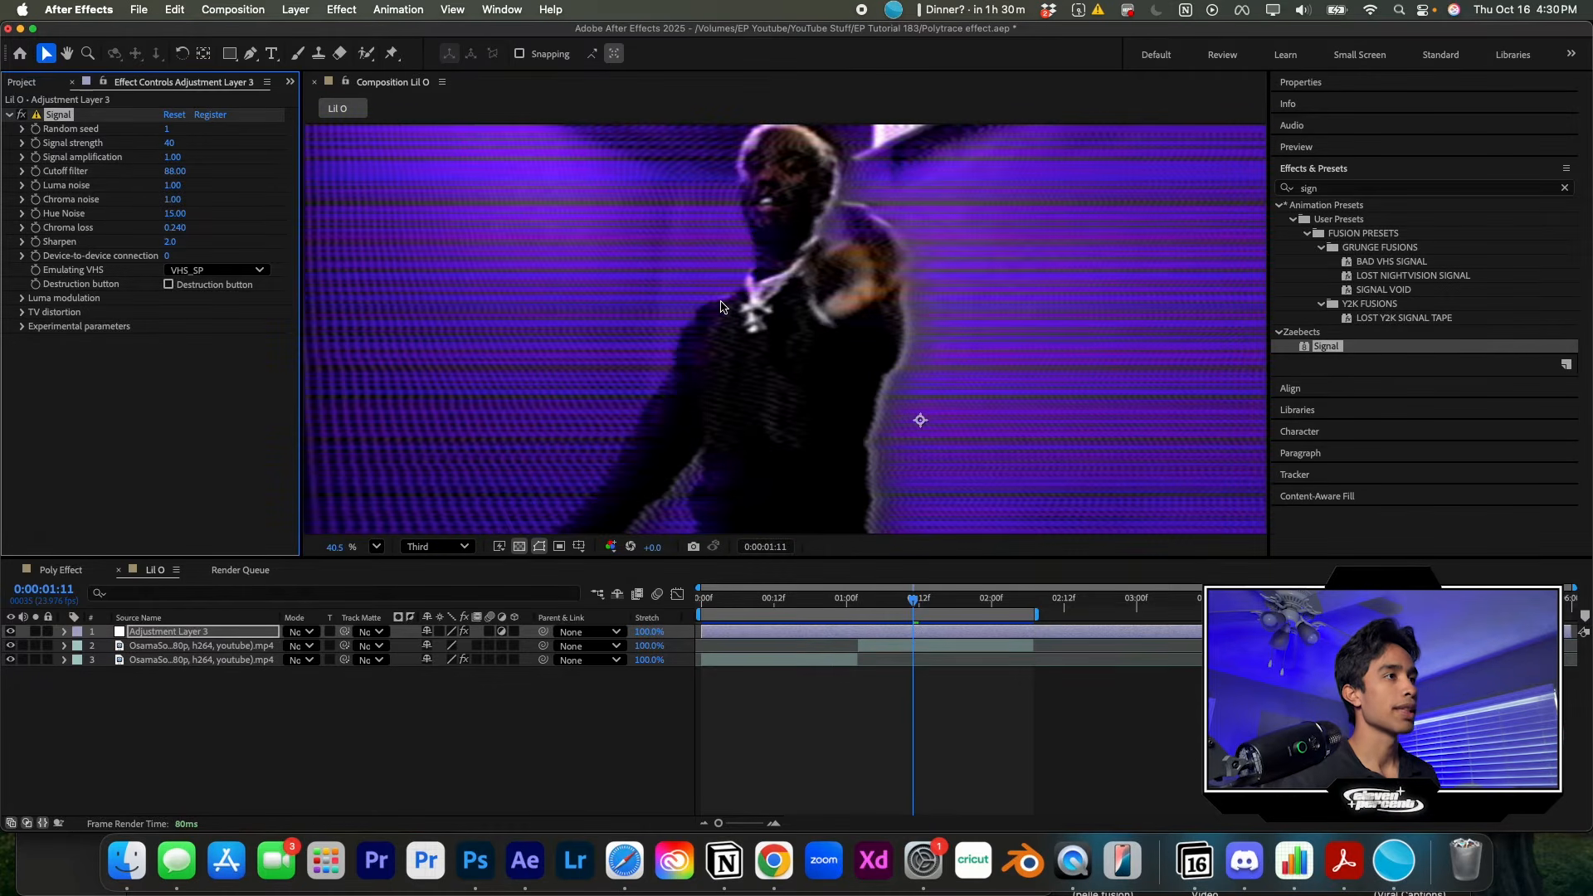
# - Set the Signal effect's random seed to 29001, signal strength to 67 and signal amplification to 17.00, previewing both clips
pyautogui.click(907, 598)
pyautogui.moveTo(908, 597); pyautogui.dragTo(800, 598)
pyautogui.moveTo(168, 128); pyautogui.dragTo(187, 169)
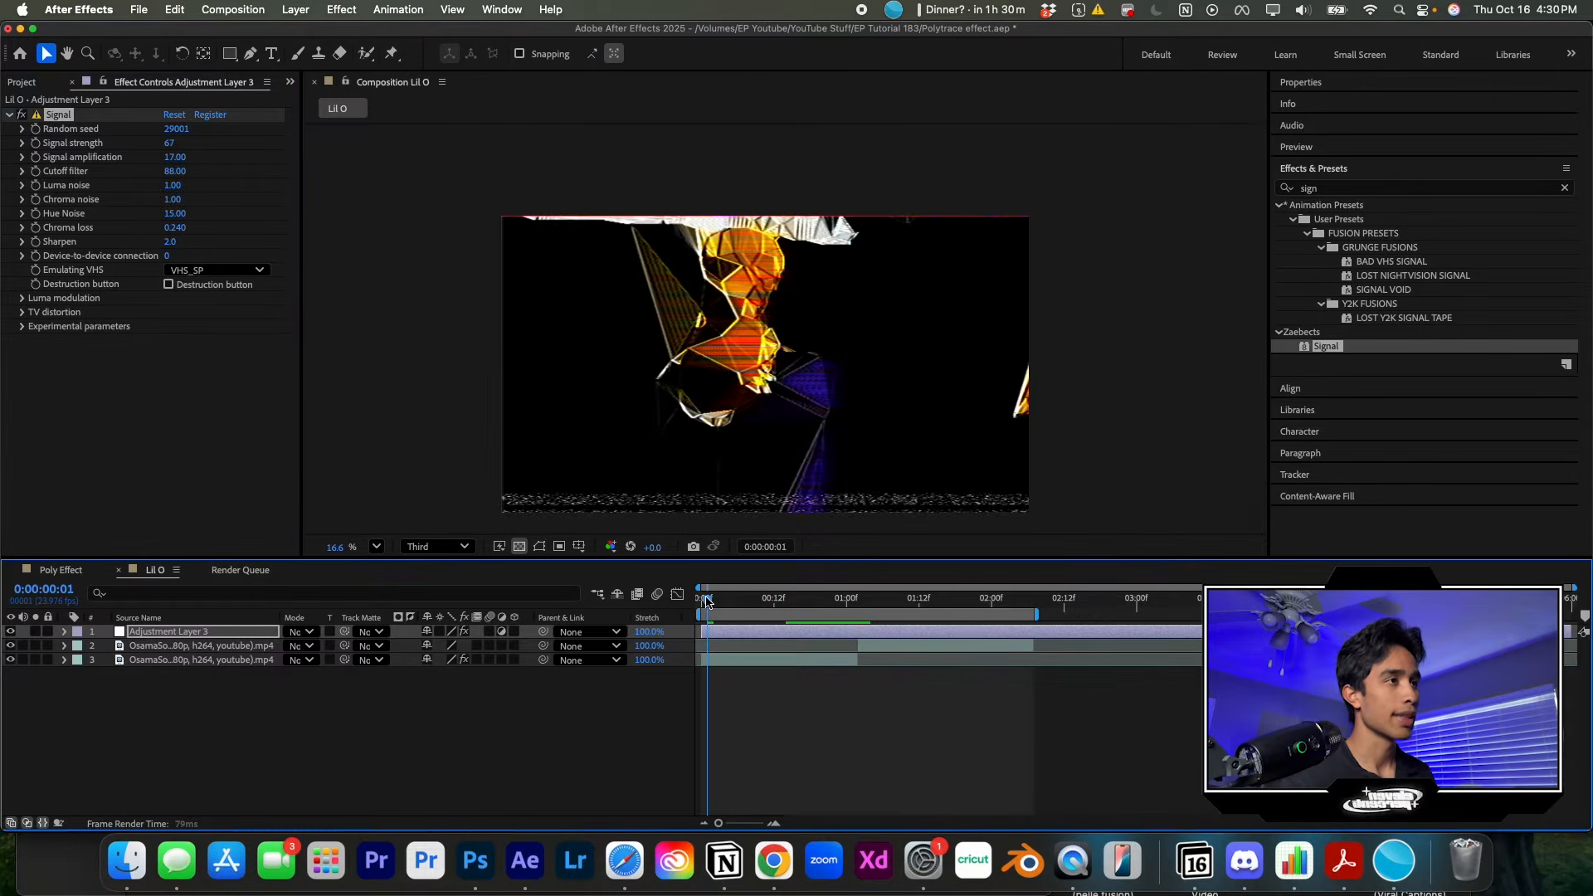
pyautogui.press('space')
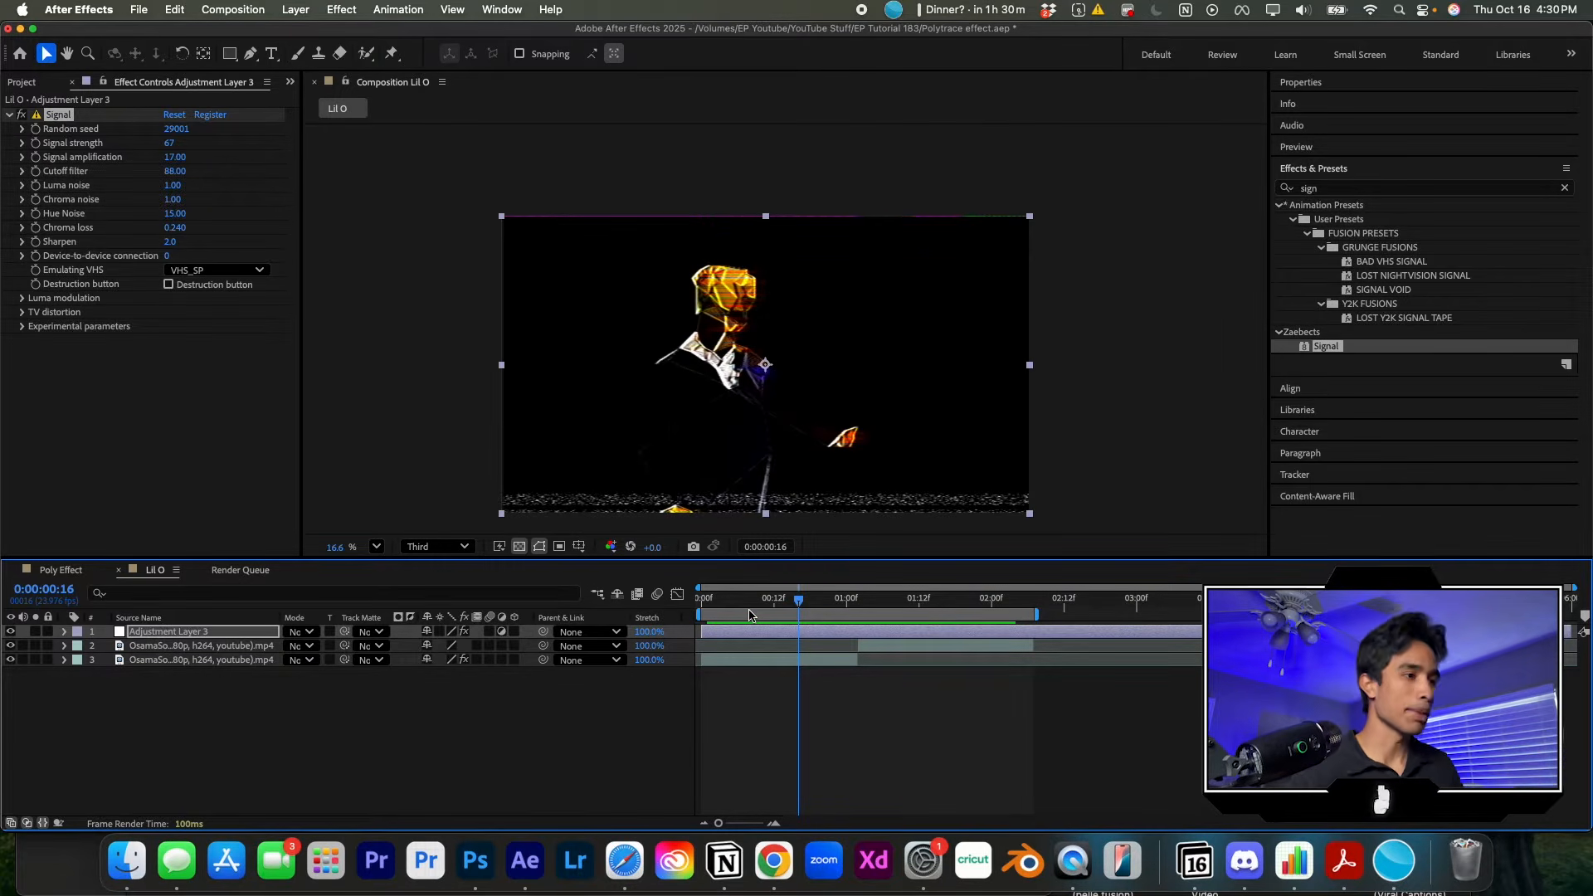
pyautogui.moveTo(794, 607); pyautogui.dragTo(733, 608)
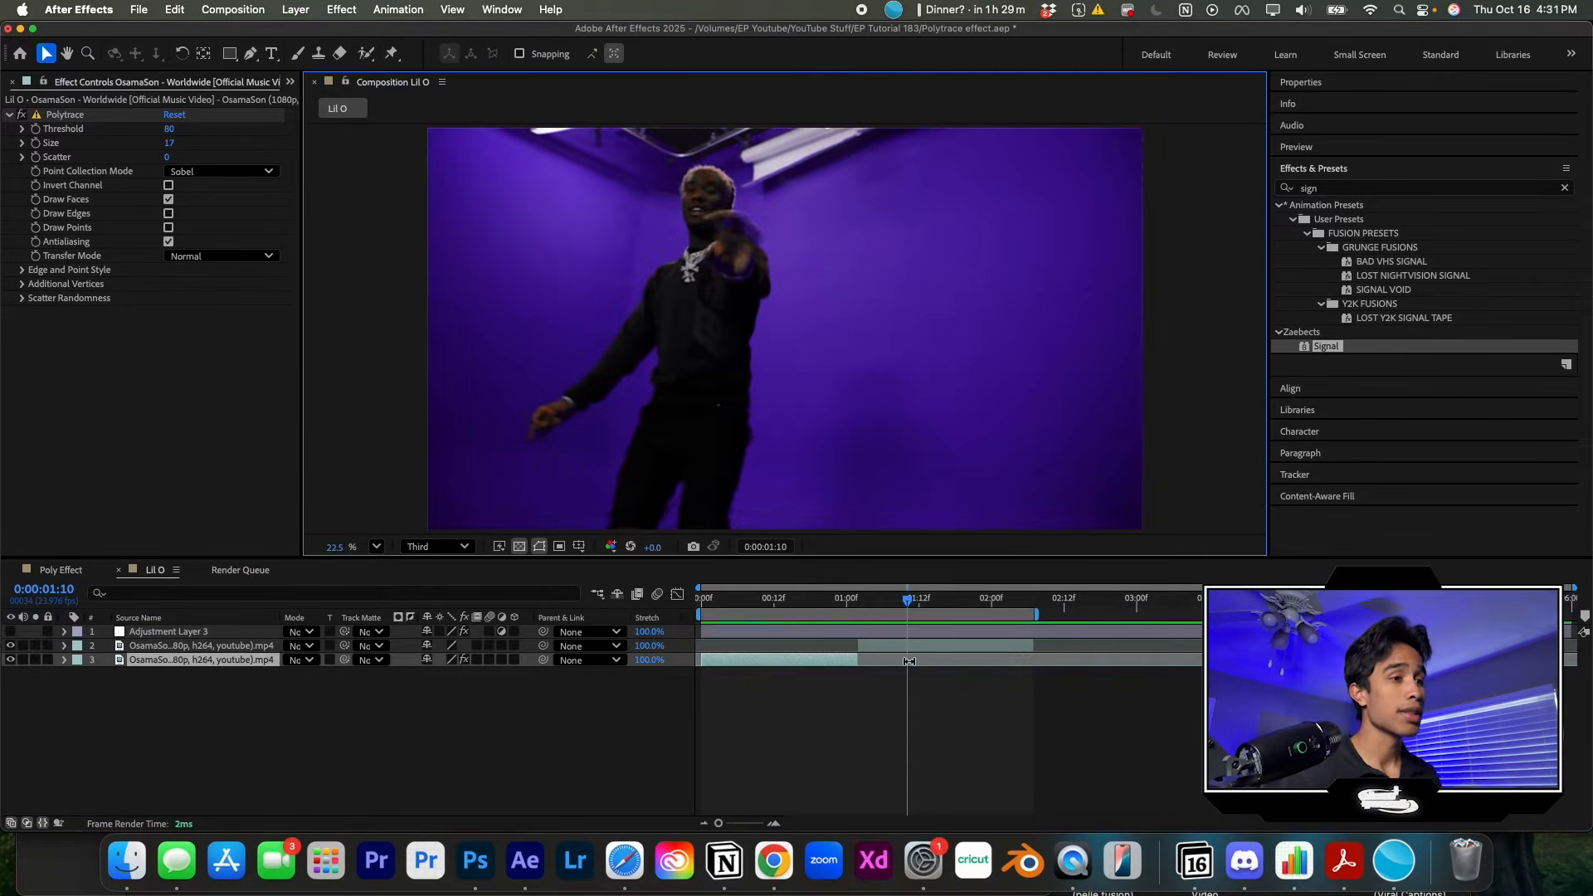
# - Preview the second clip without the adjustment layer and duplicate it
pyautogui.click(919, 650)
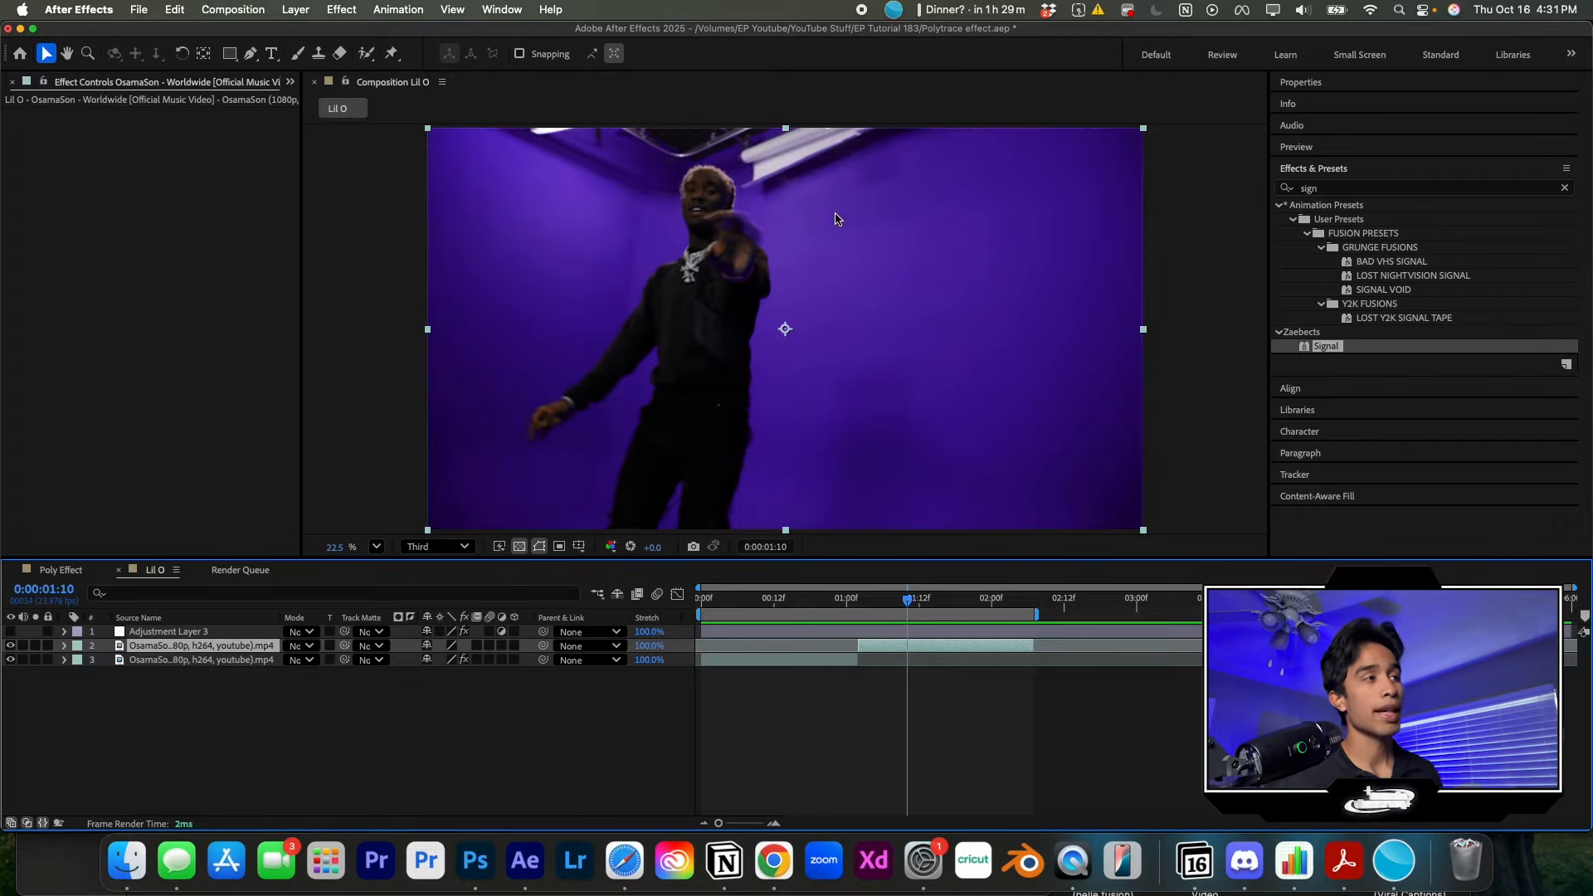
pyautogui.press('space')
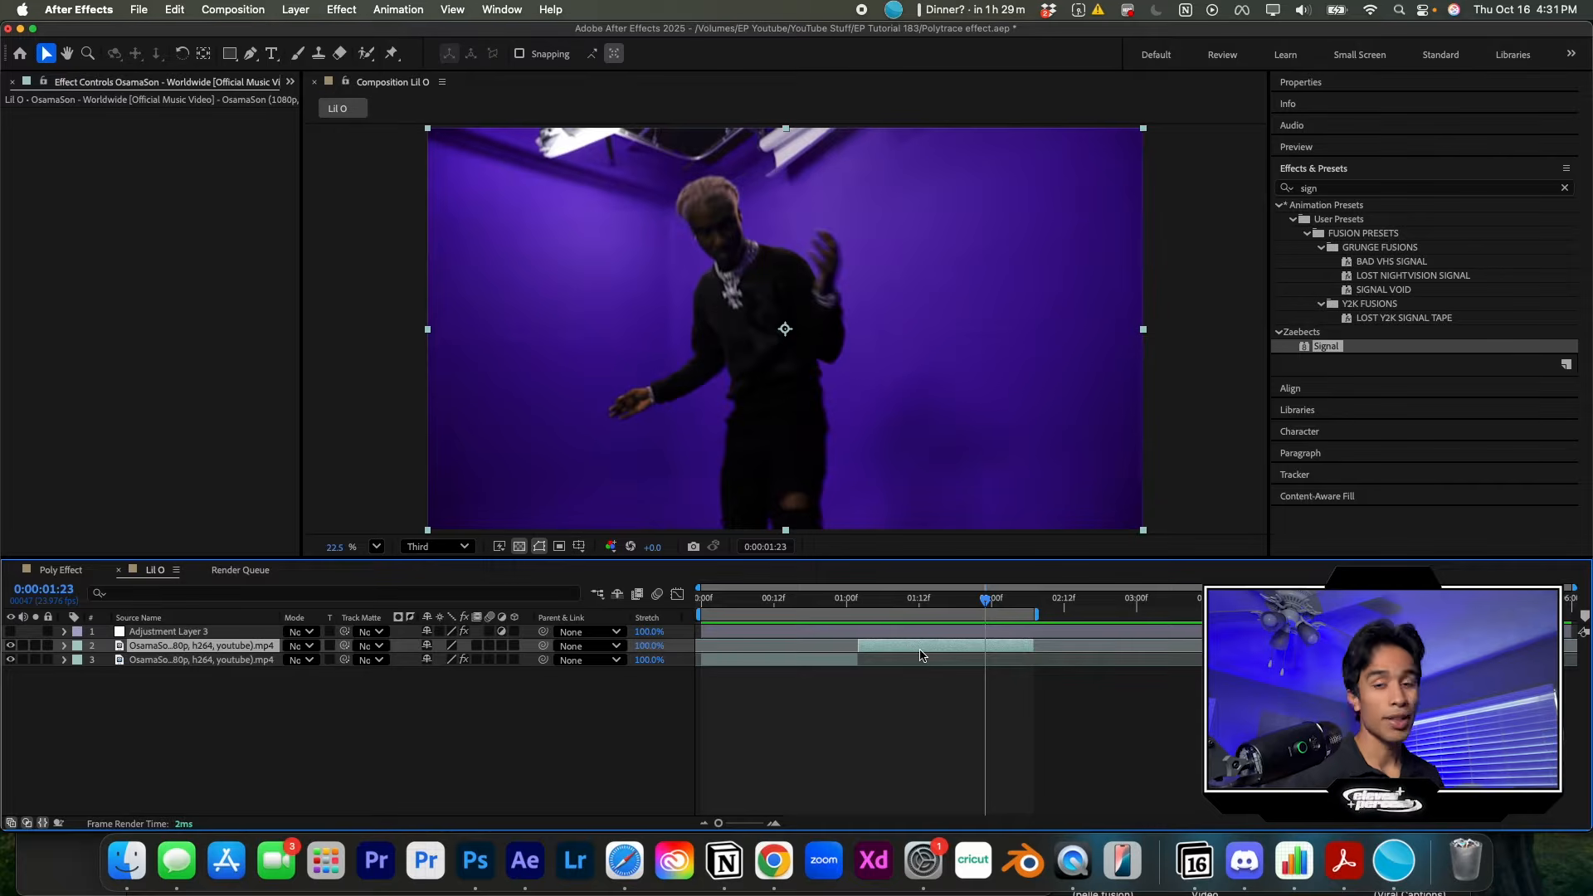
pyautogui.press('super+d')
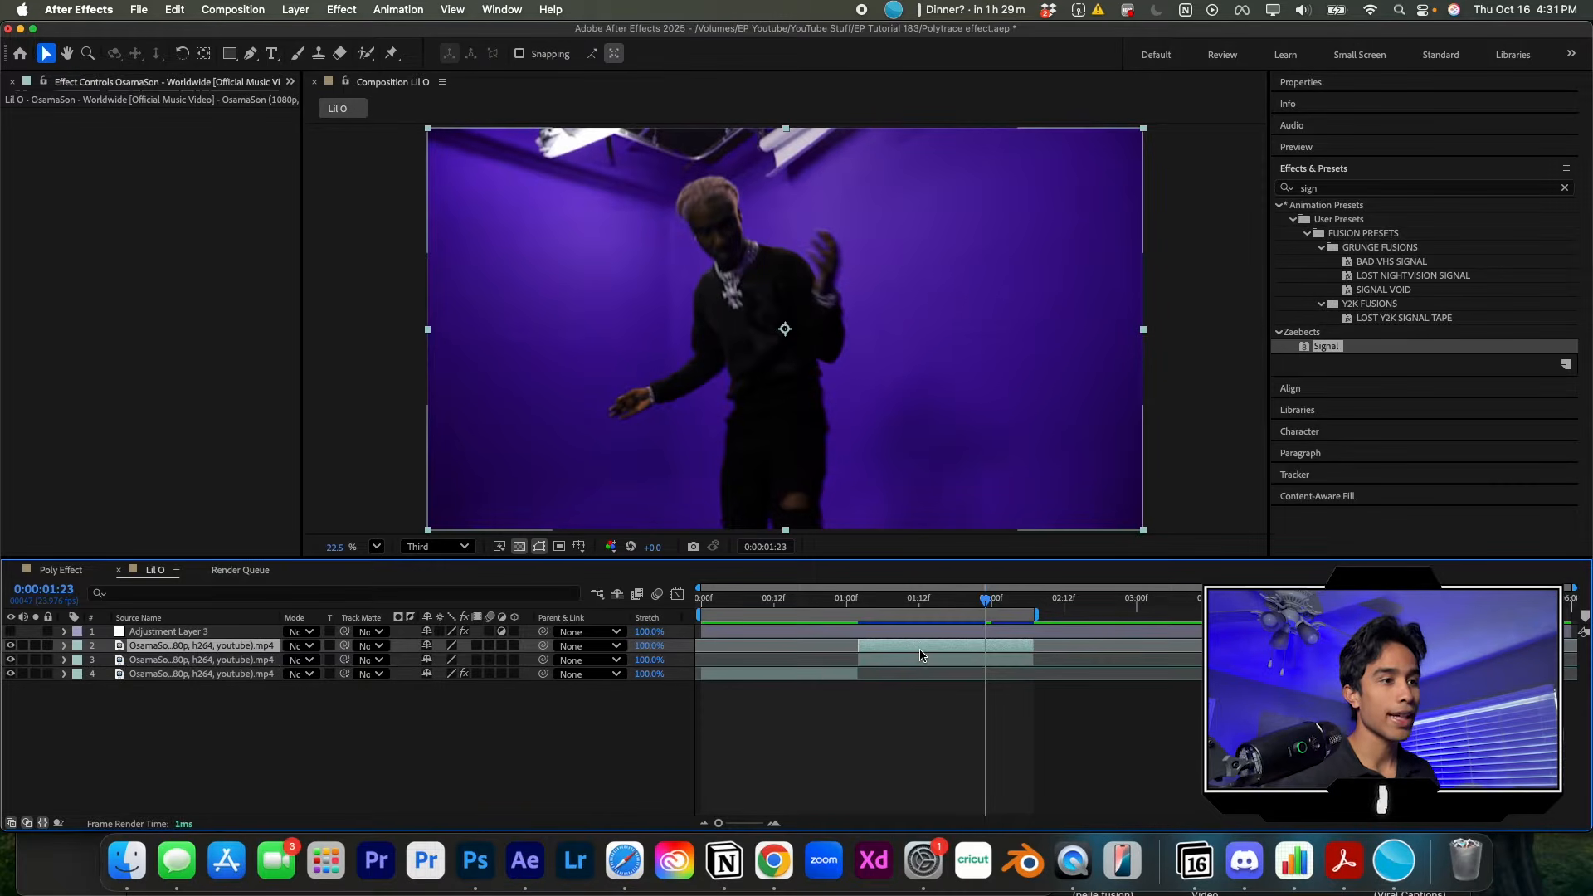
# - Apply Keylight (1.2) to the upper copy and key out its purple background, with the copy beneath it hidden
pyautogui.click(1321, 188)
pyautogui.press('BackSpace')
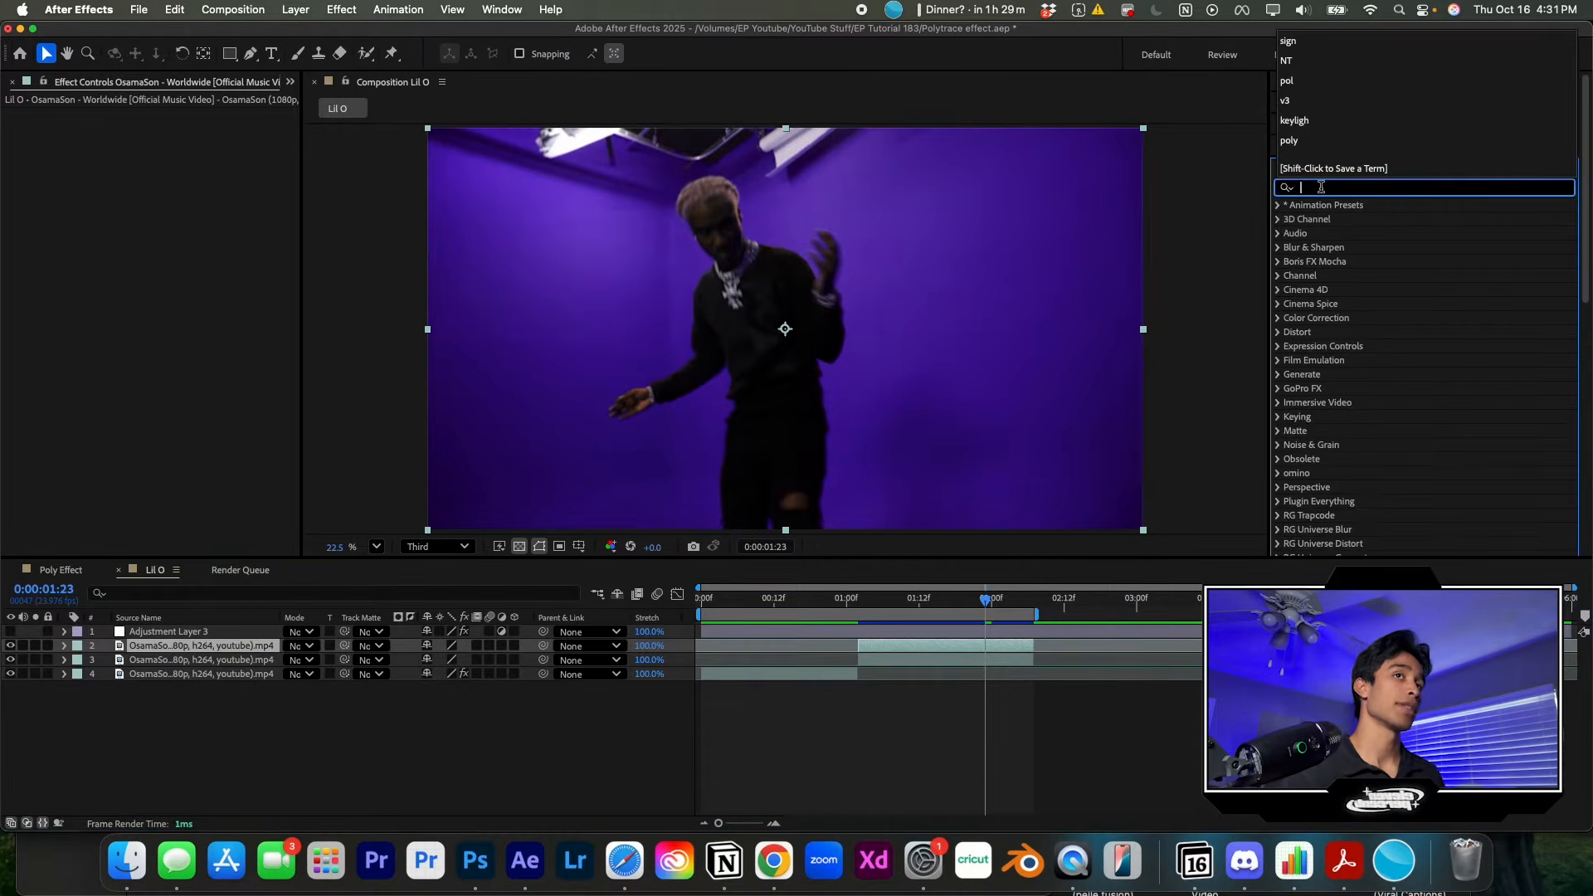
pyautogui.write('key')
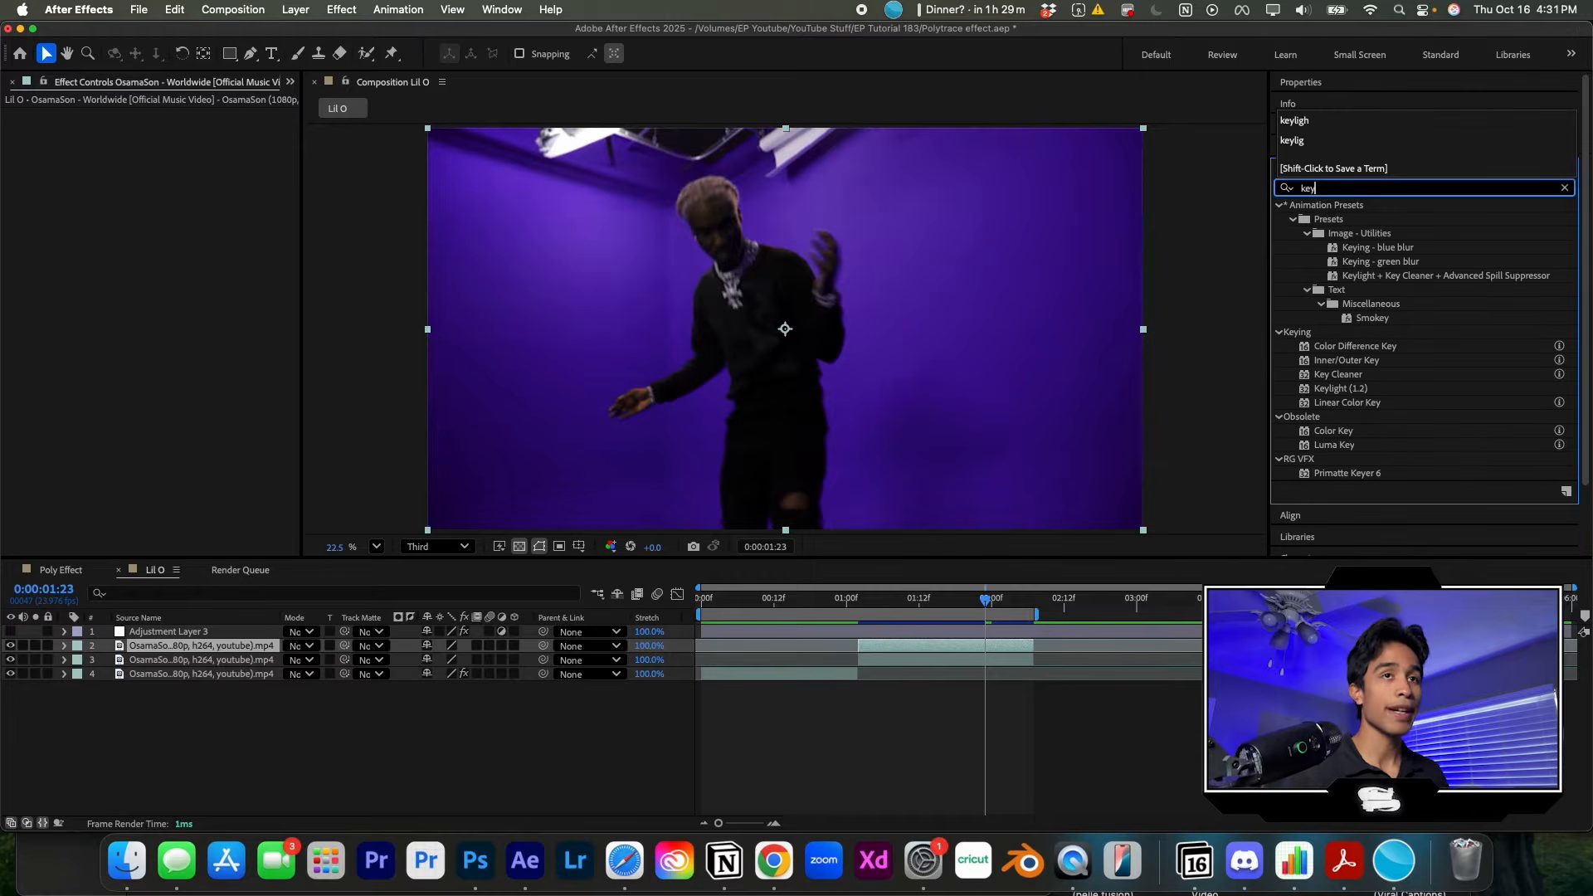
pyautogui.moveTo(1340, 388); pyautogui.dragTo(991, 654)
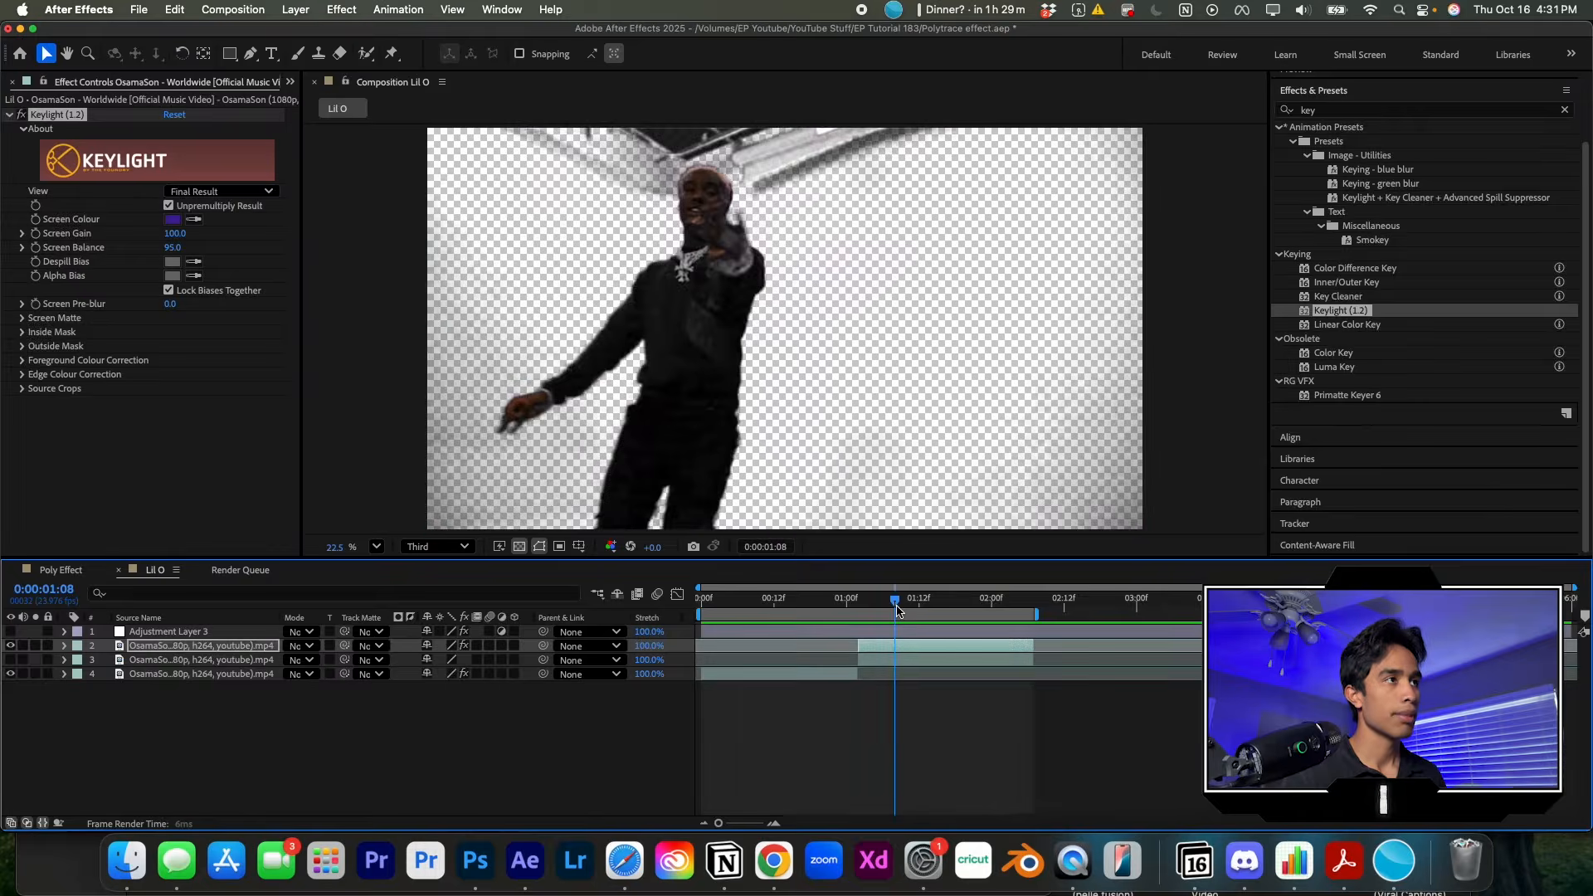
pyautogui.press('space')
pyautogui.press('space')
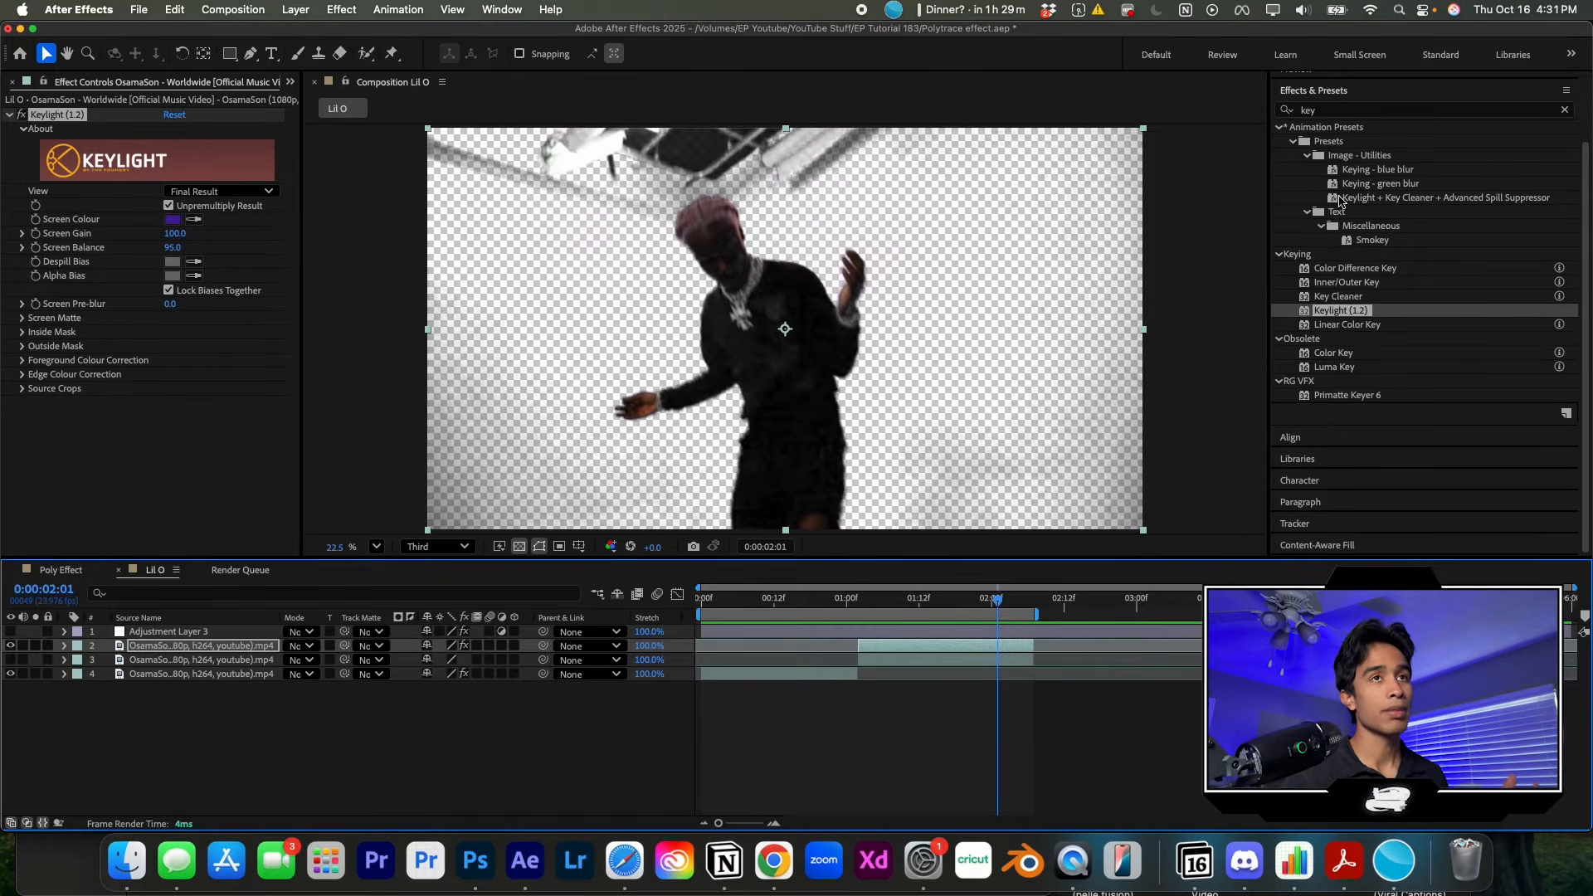
# - Apply Polytrace to the keyed copy and set its size to 17
pyautogui.click(1362, 111)
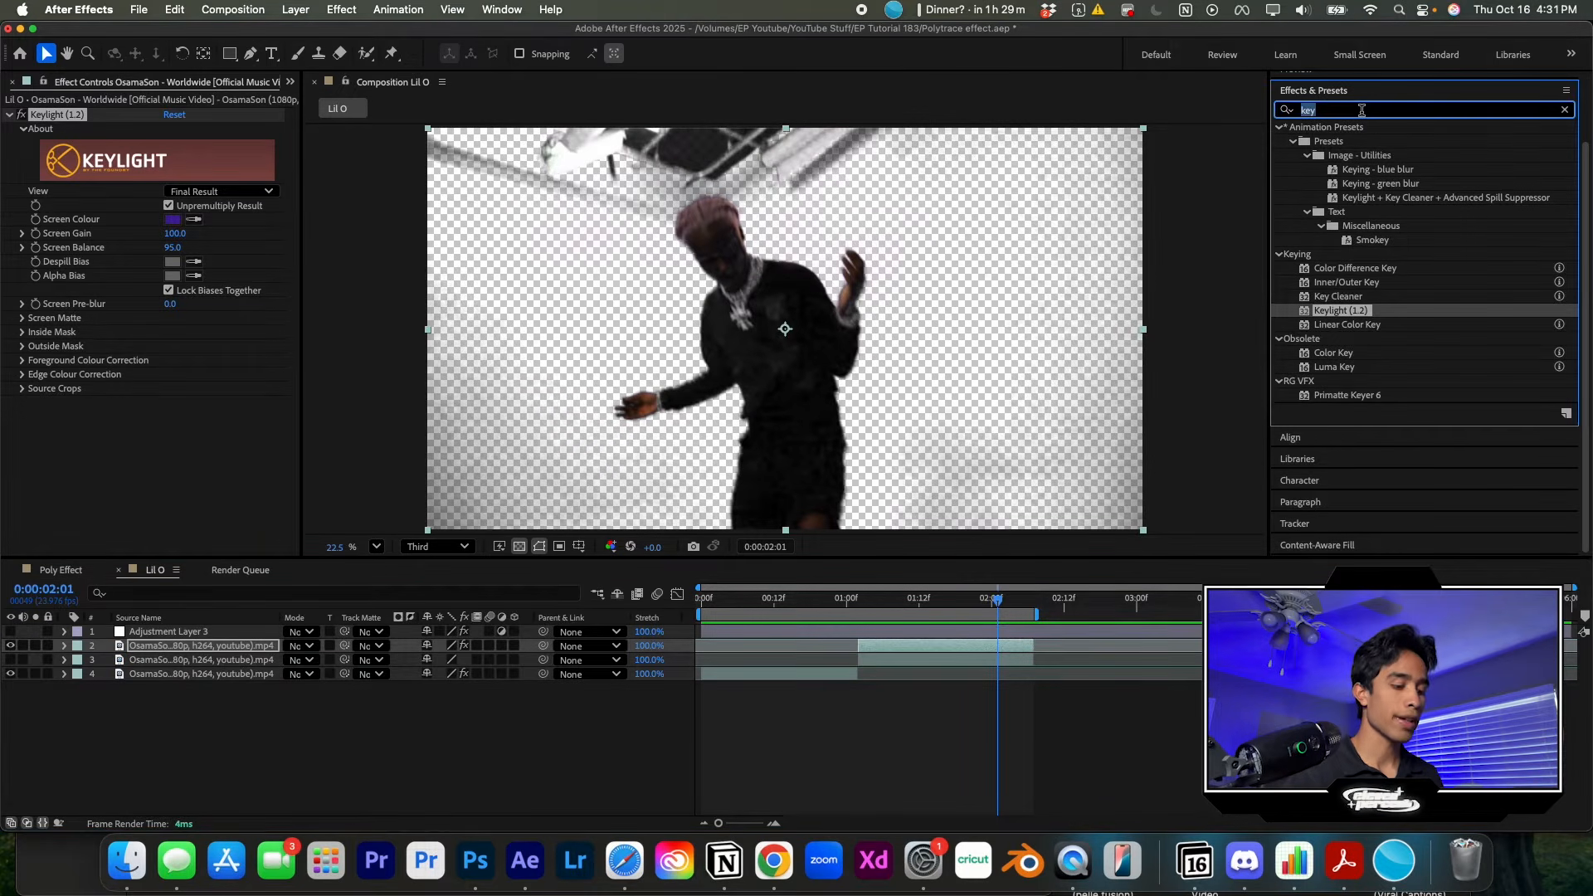
pyautogui.write('poly')
pyautogui.moveTo(1332, 219); pyautogui.dragTo(900, 649)
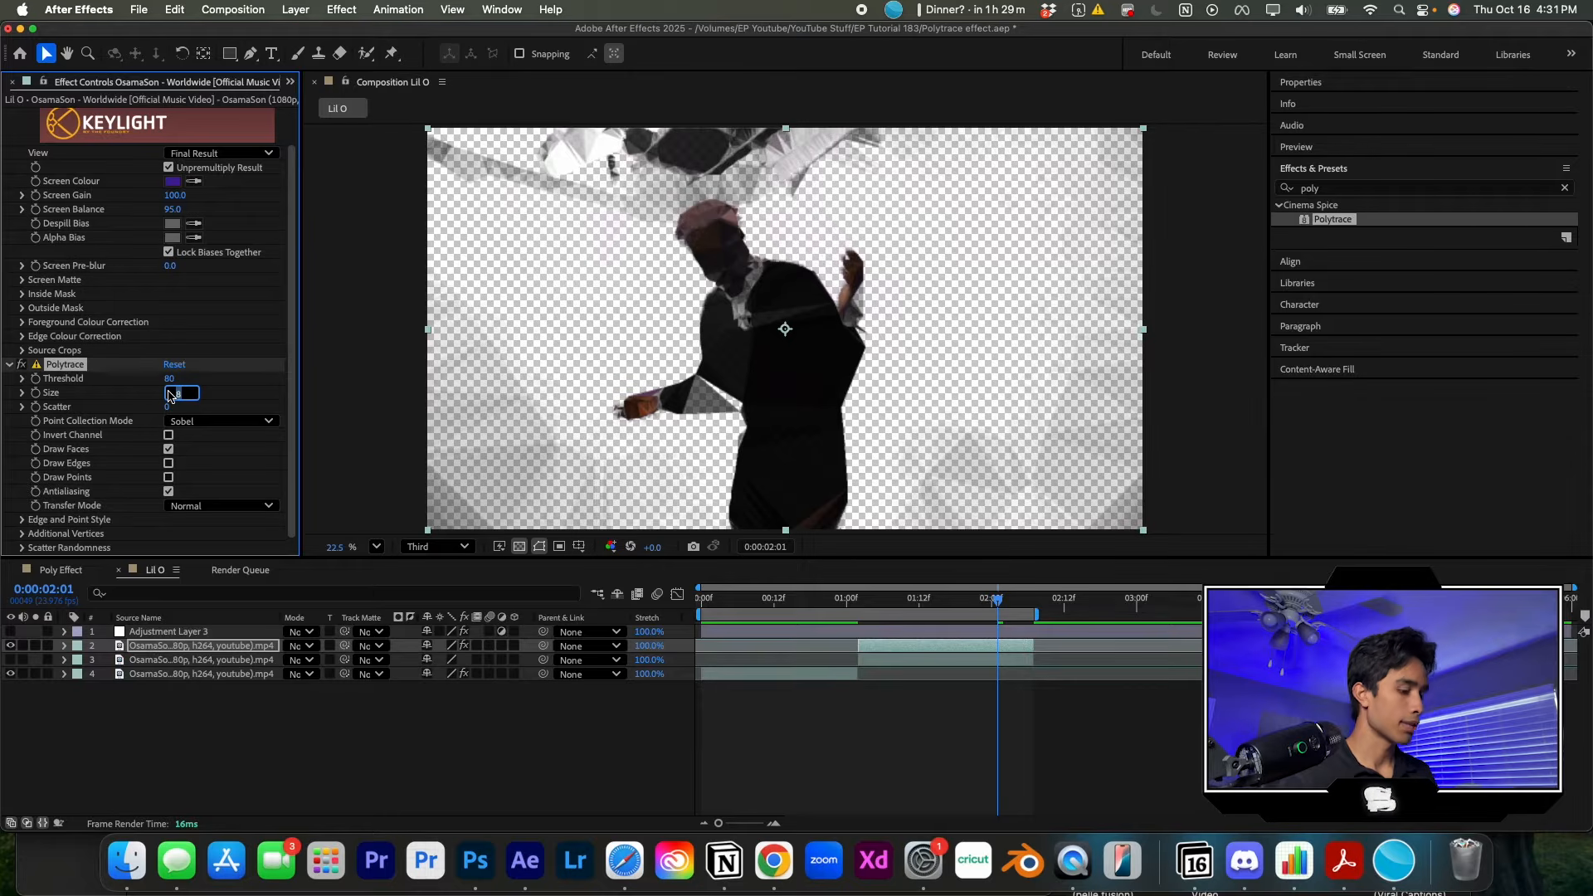
pyautogui.write('17')
pyautogui.press('Return')
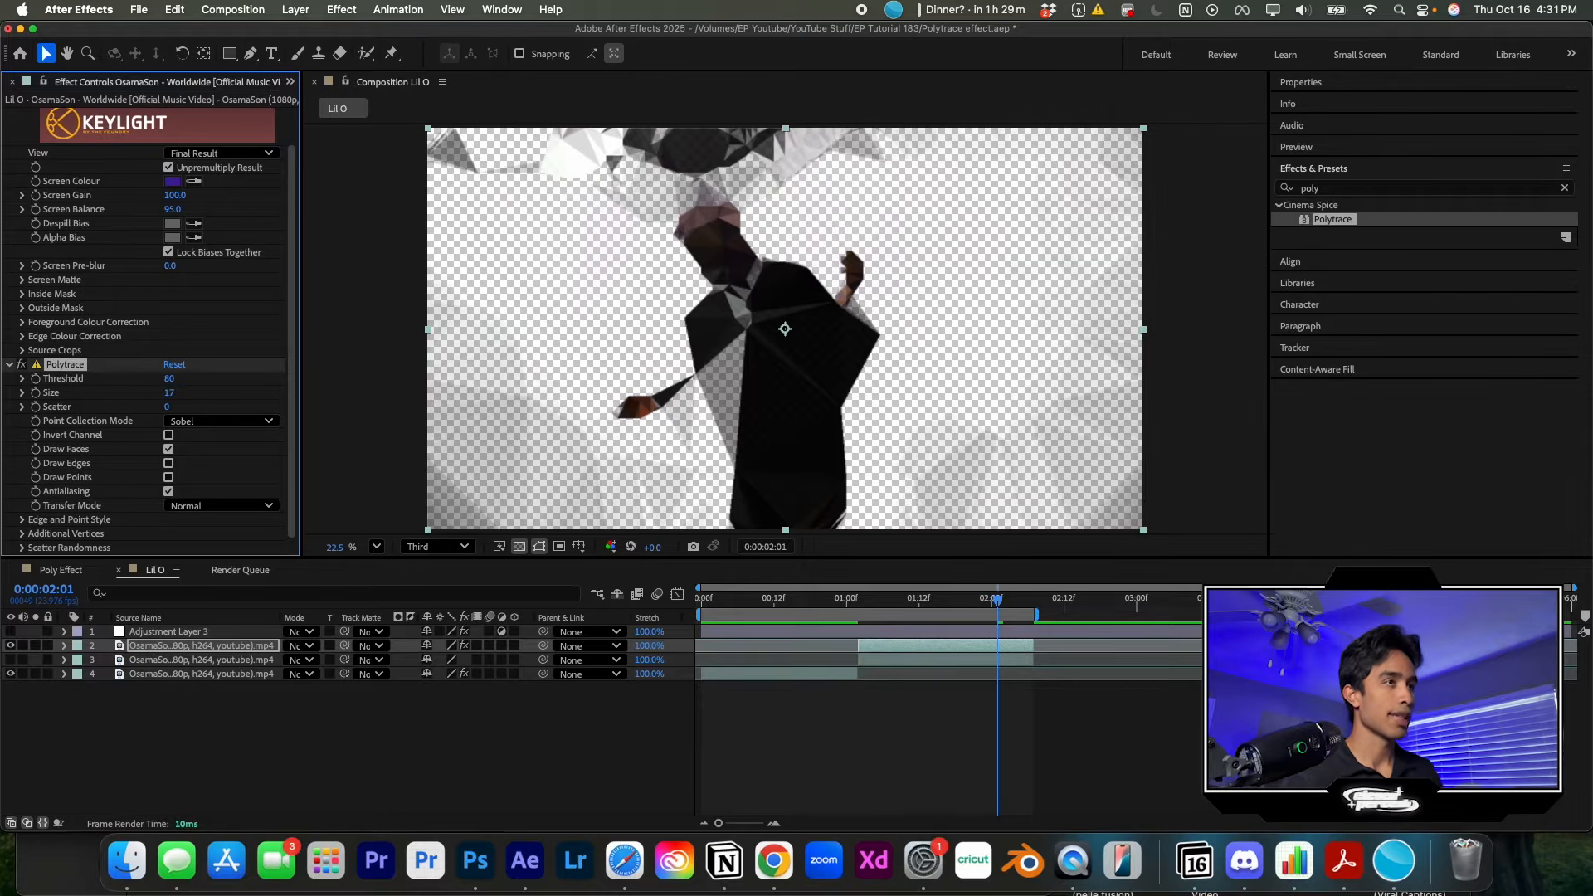
# - Show the unkeyed copy beneath the keyed one again and preview the composite
pyautogui.click(10, 659)
pyautogui.press('space')
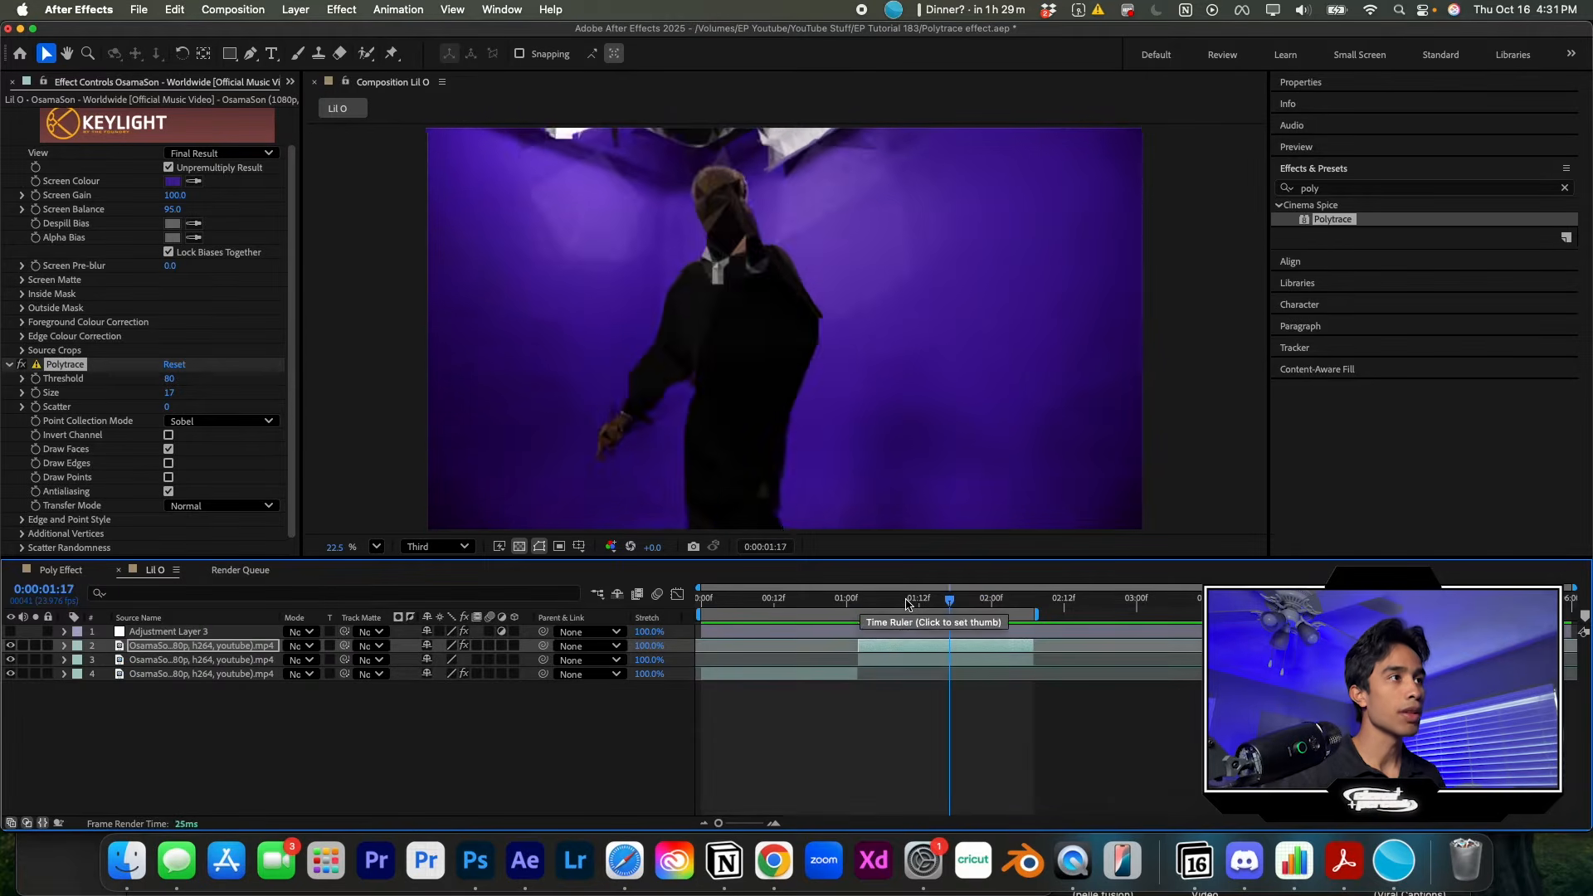
pyautogui.click(885, 605)
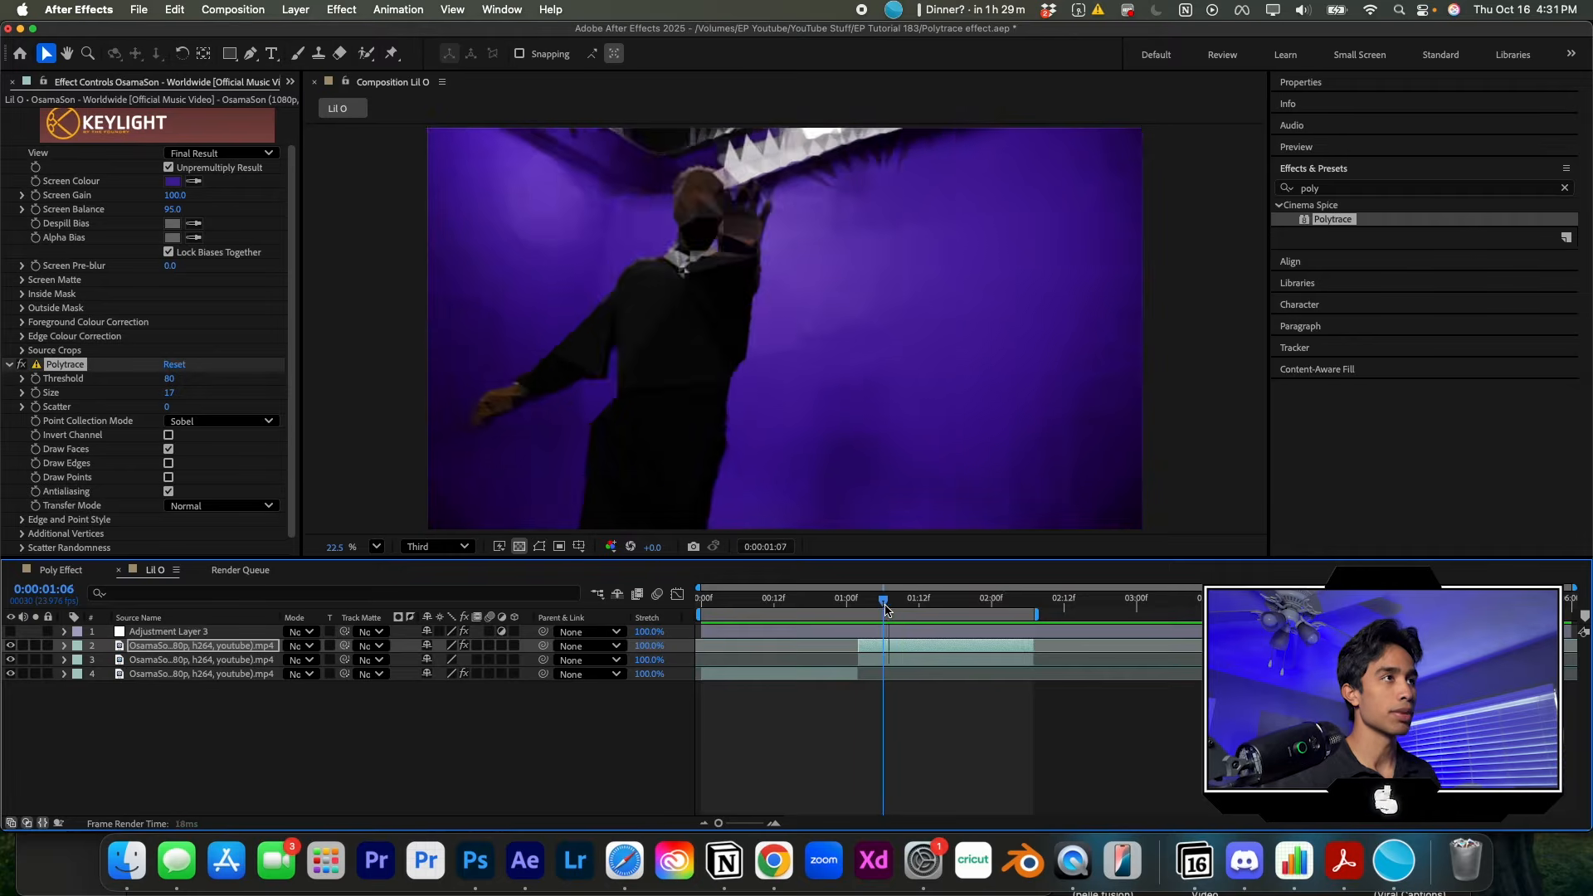
pyautogui.moveTo(885, 610); pyautogui.dragTo(943, 606)
# - Set Clip Black in Keylight's Screen Matte to 19.0 on the keyed copy and play back the second clip
pyautogui.scroll(2, 124, 324)
pyautogui.click(23, 317)
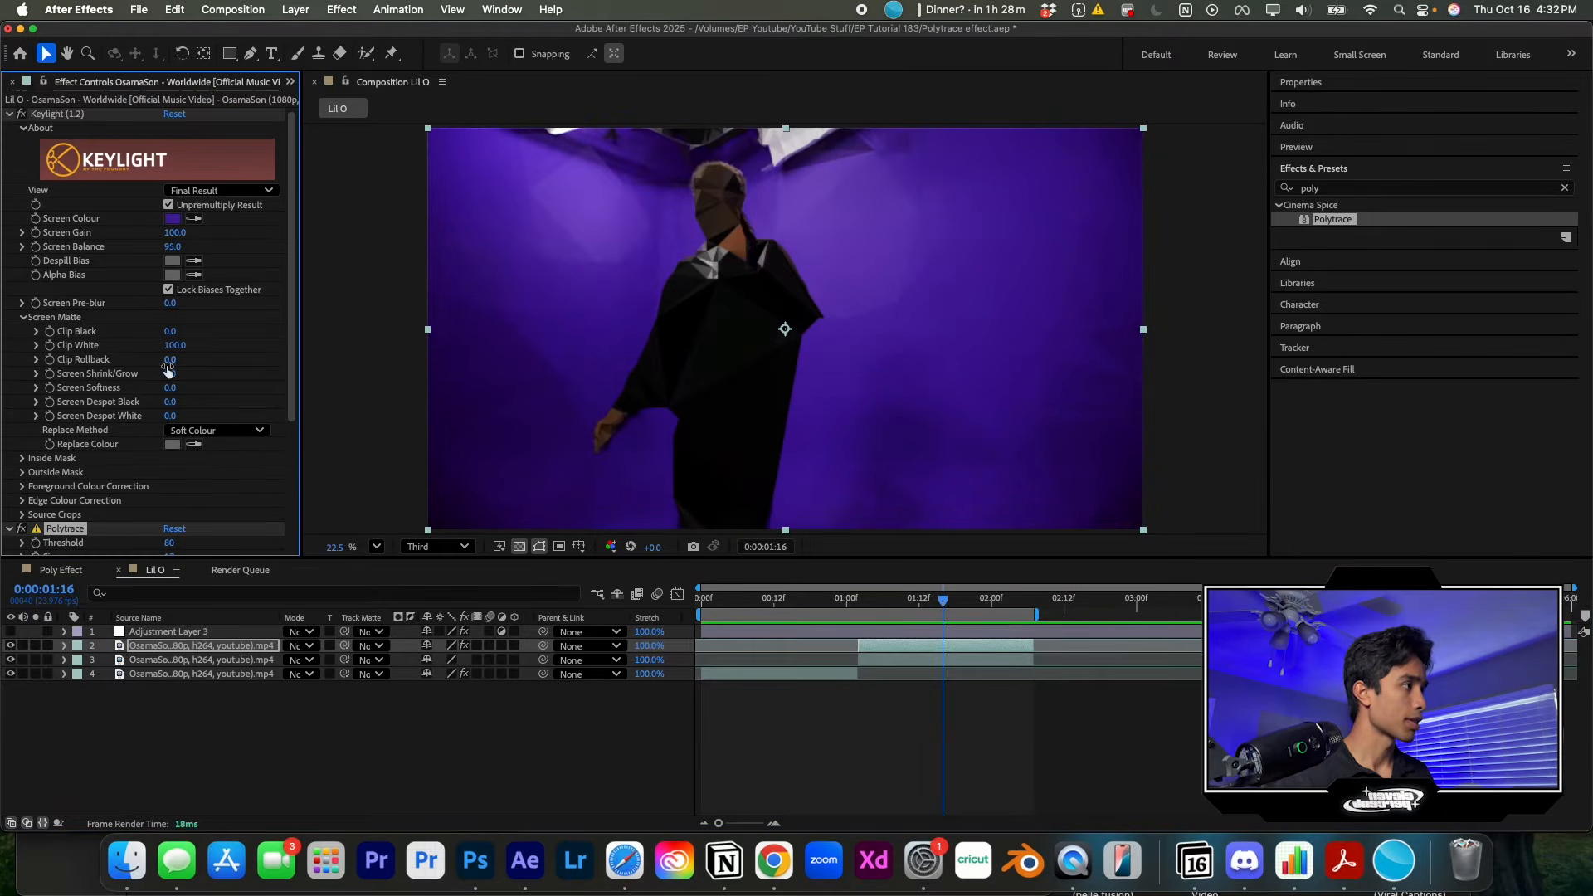
pyautogui.click(21, 317)
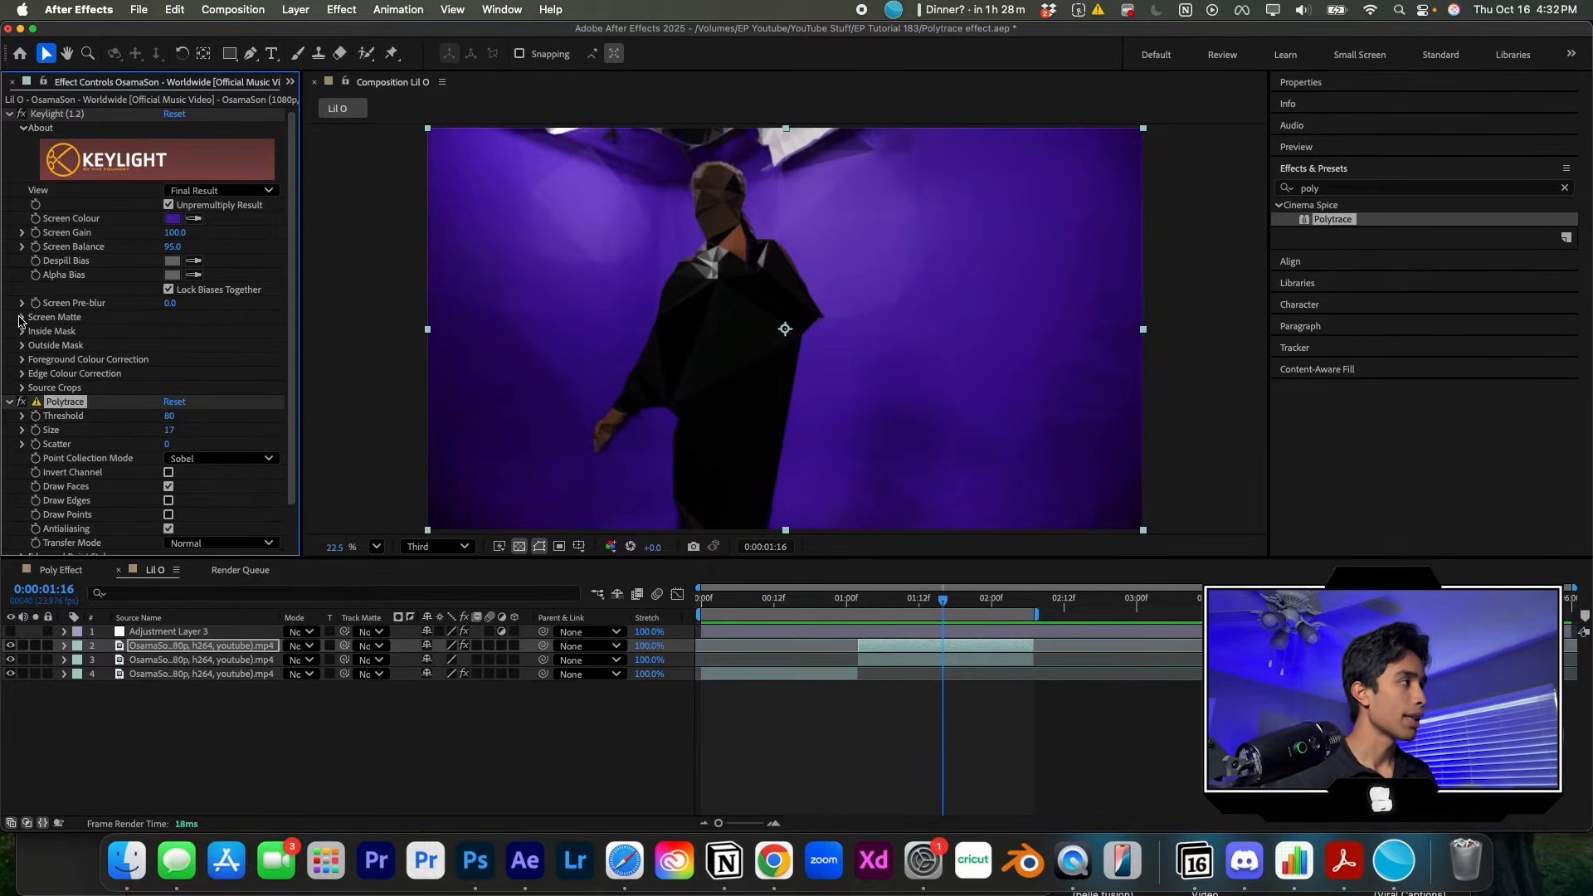
pyautogui.click(22, 318)
pyautogui.moveTo(170, 332); pyautogui.dragTo(182, 330)
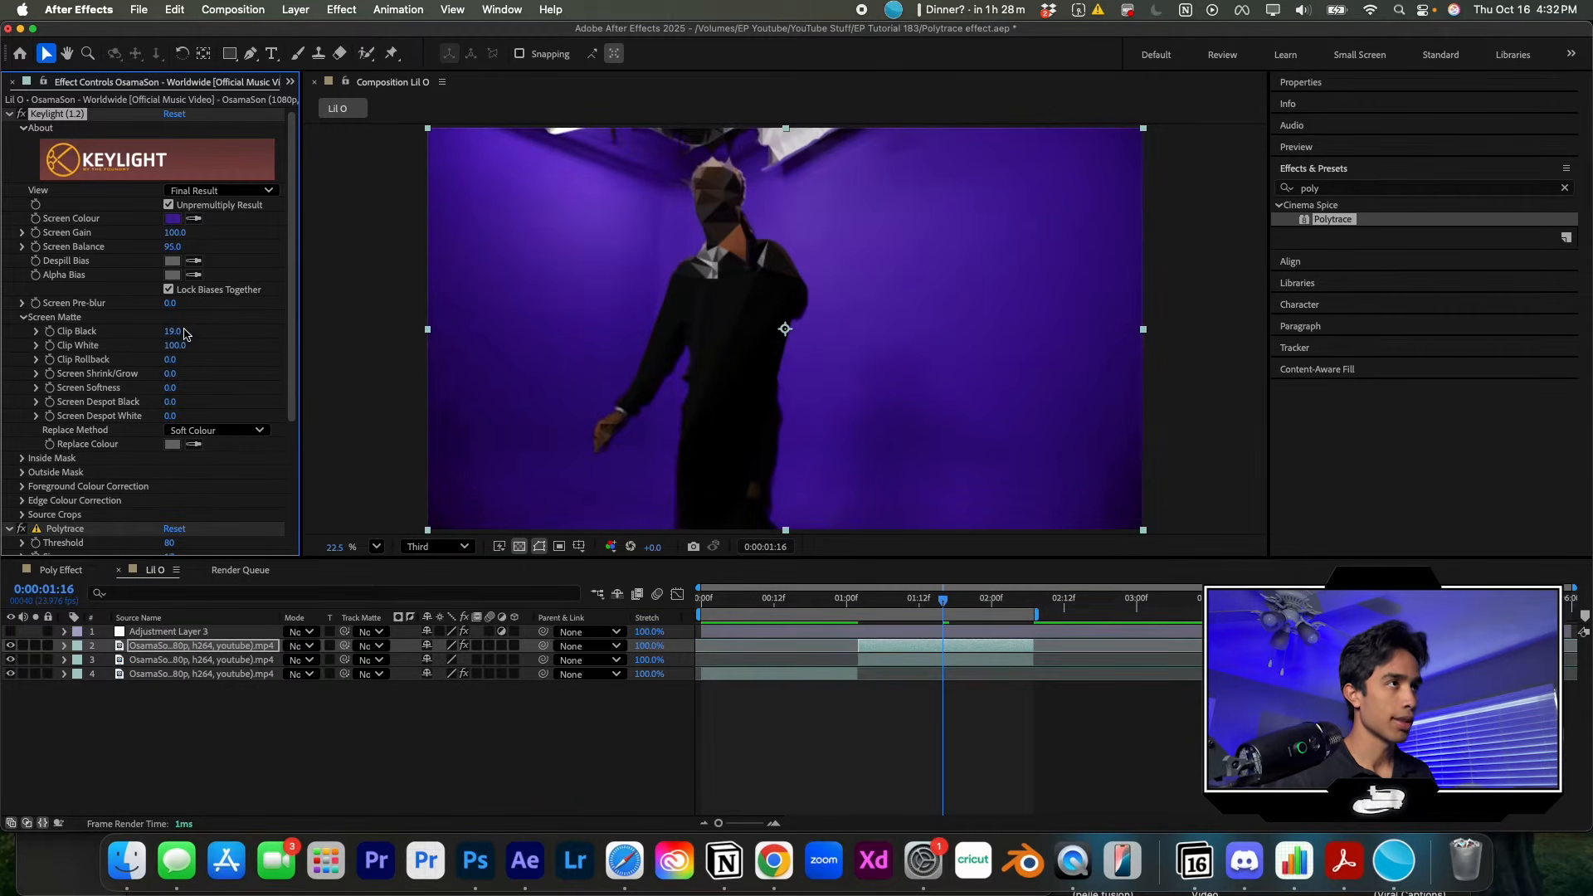
pyautogui.press('space')
pyautogui.click(859, 596)
pyautogui.press('space')
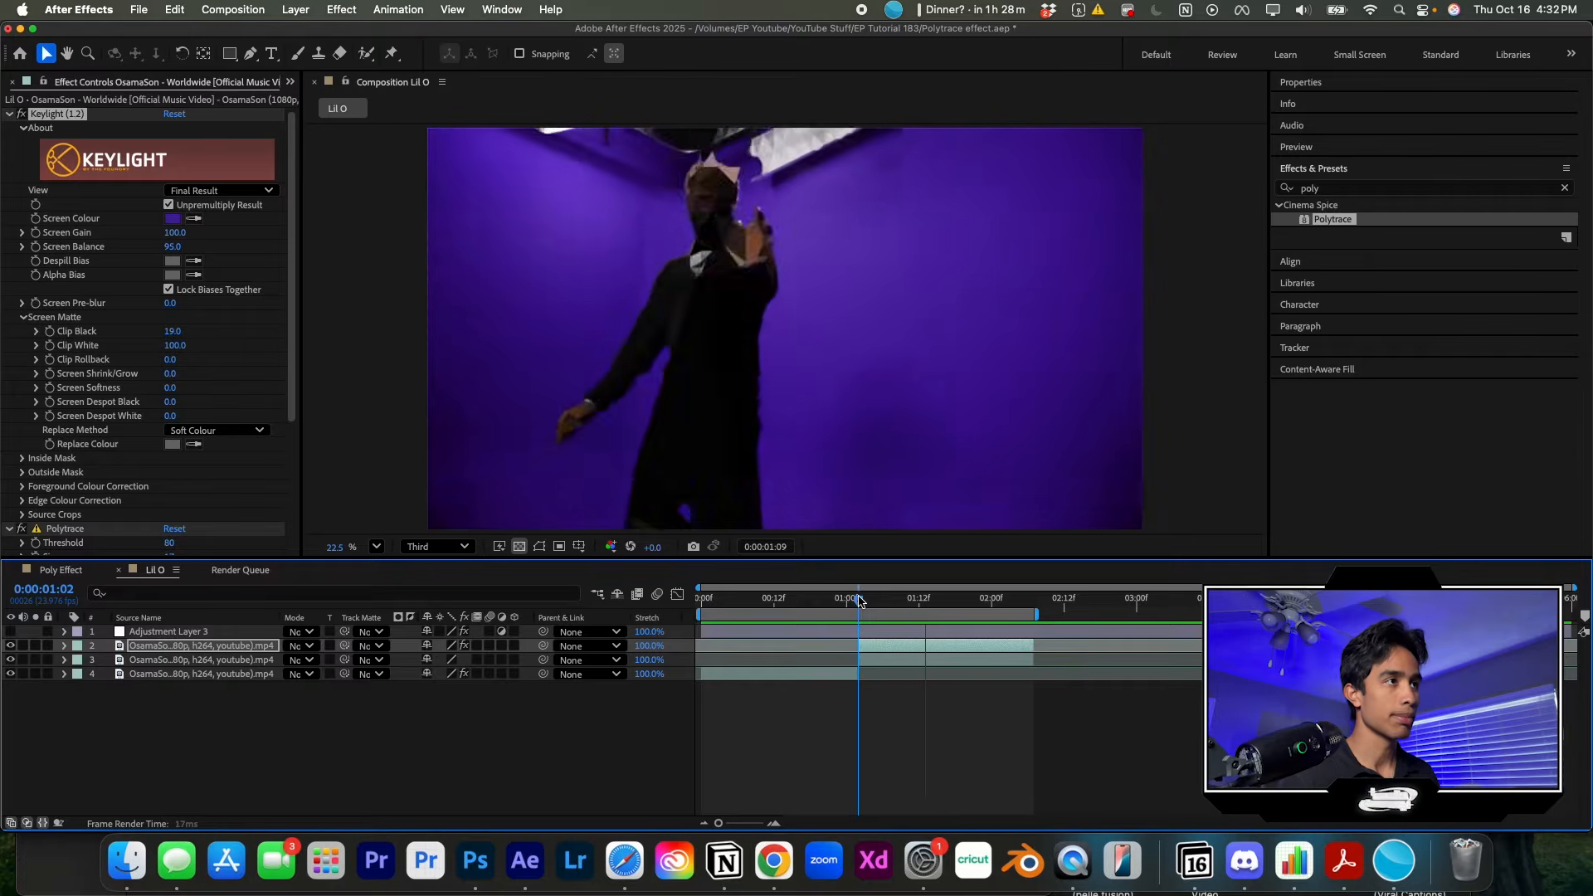
pyautogui.press('space')
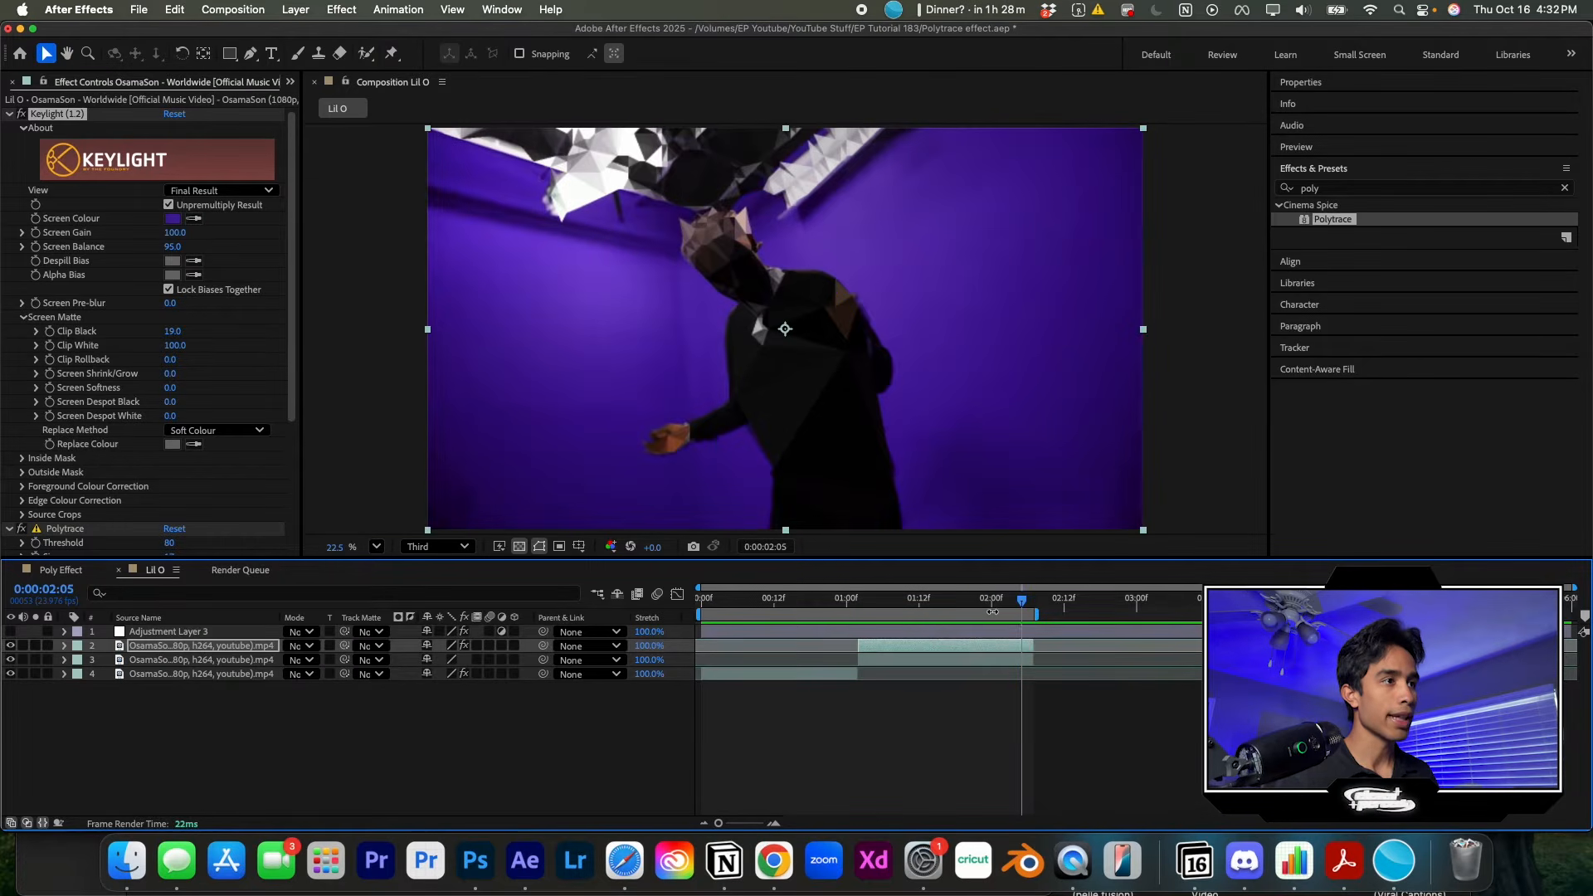
pyautogui.click(976, 608)
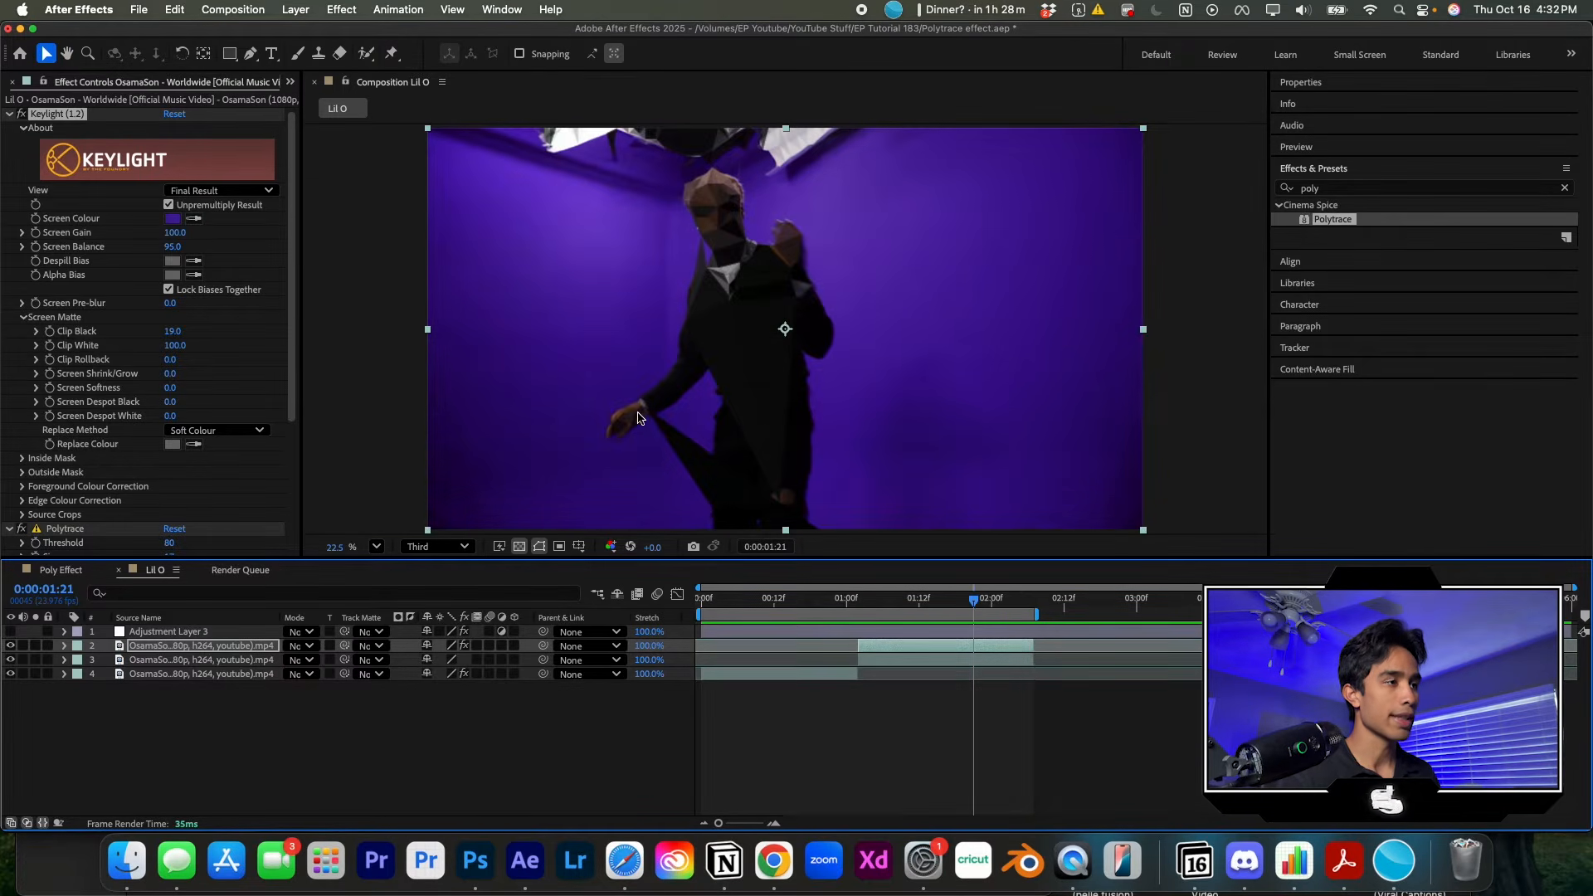
pyautogui.press('space')
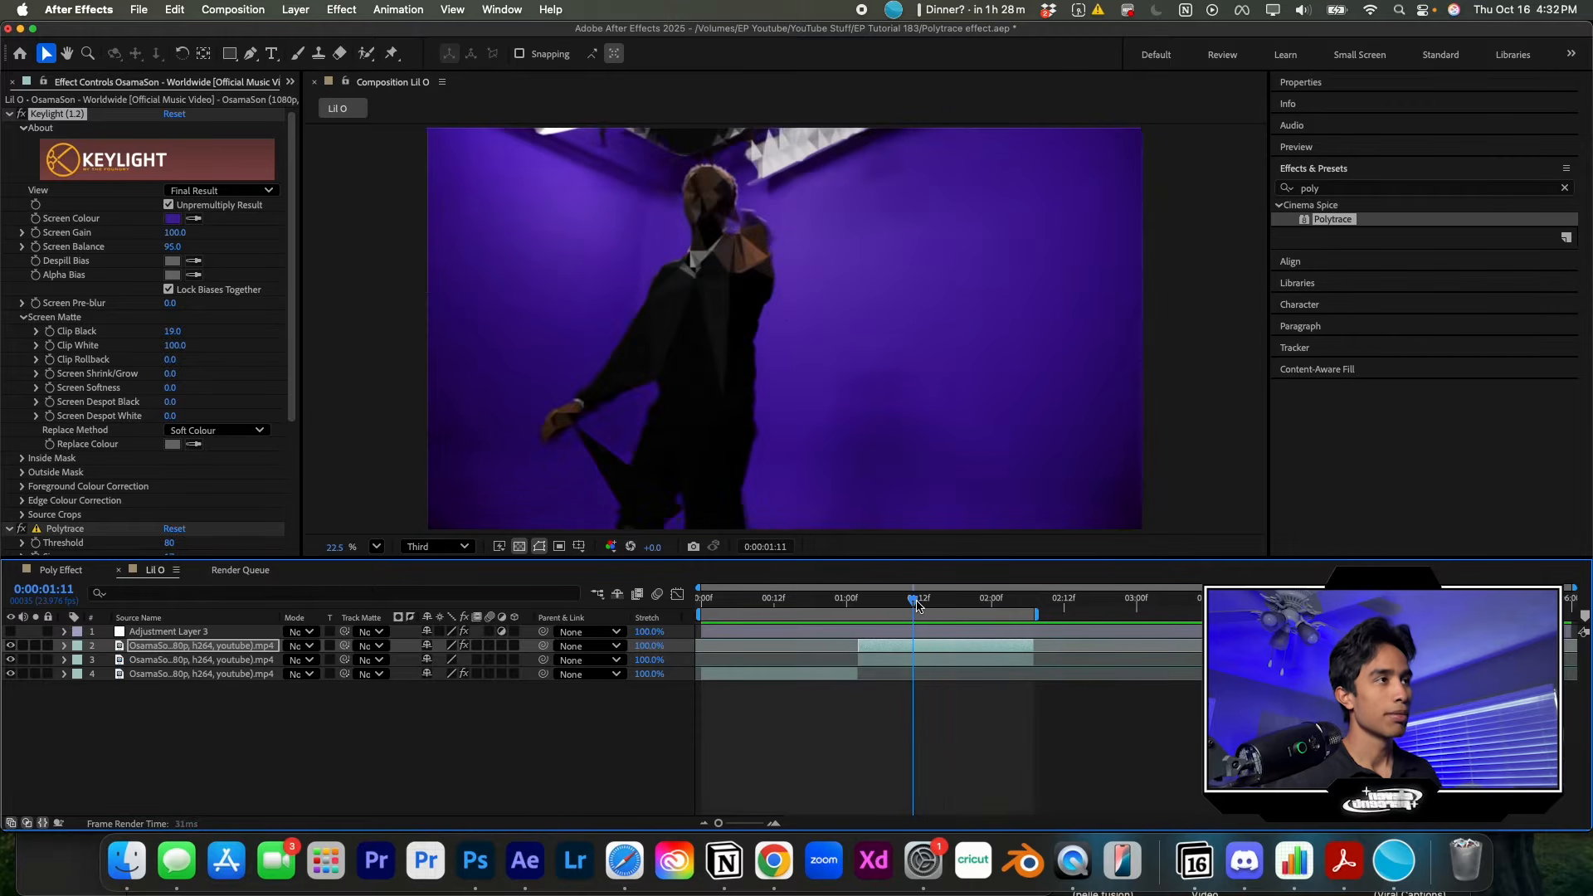
pyautogui.press('space')
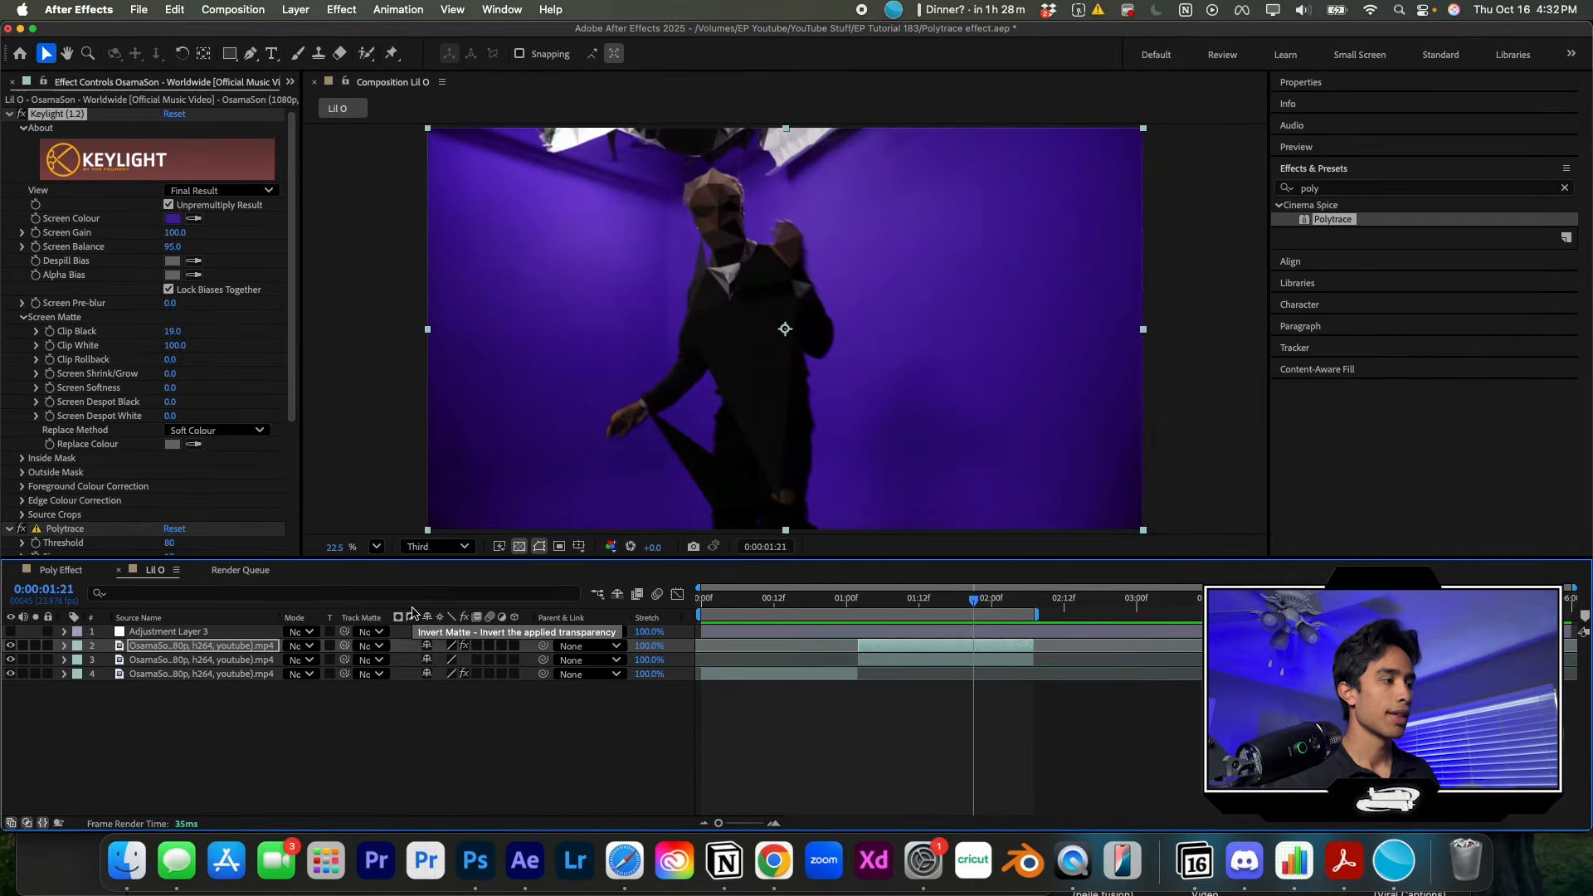
# - Turn the Signal adjustment layer's visibility back on and preview the second clip
pyautogui.click(10, 632)
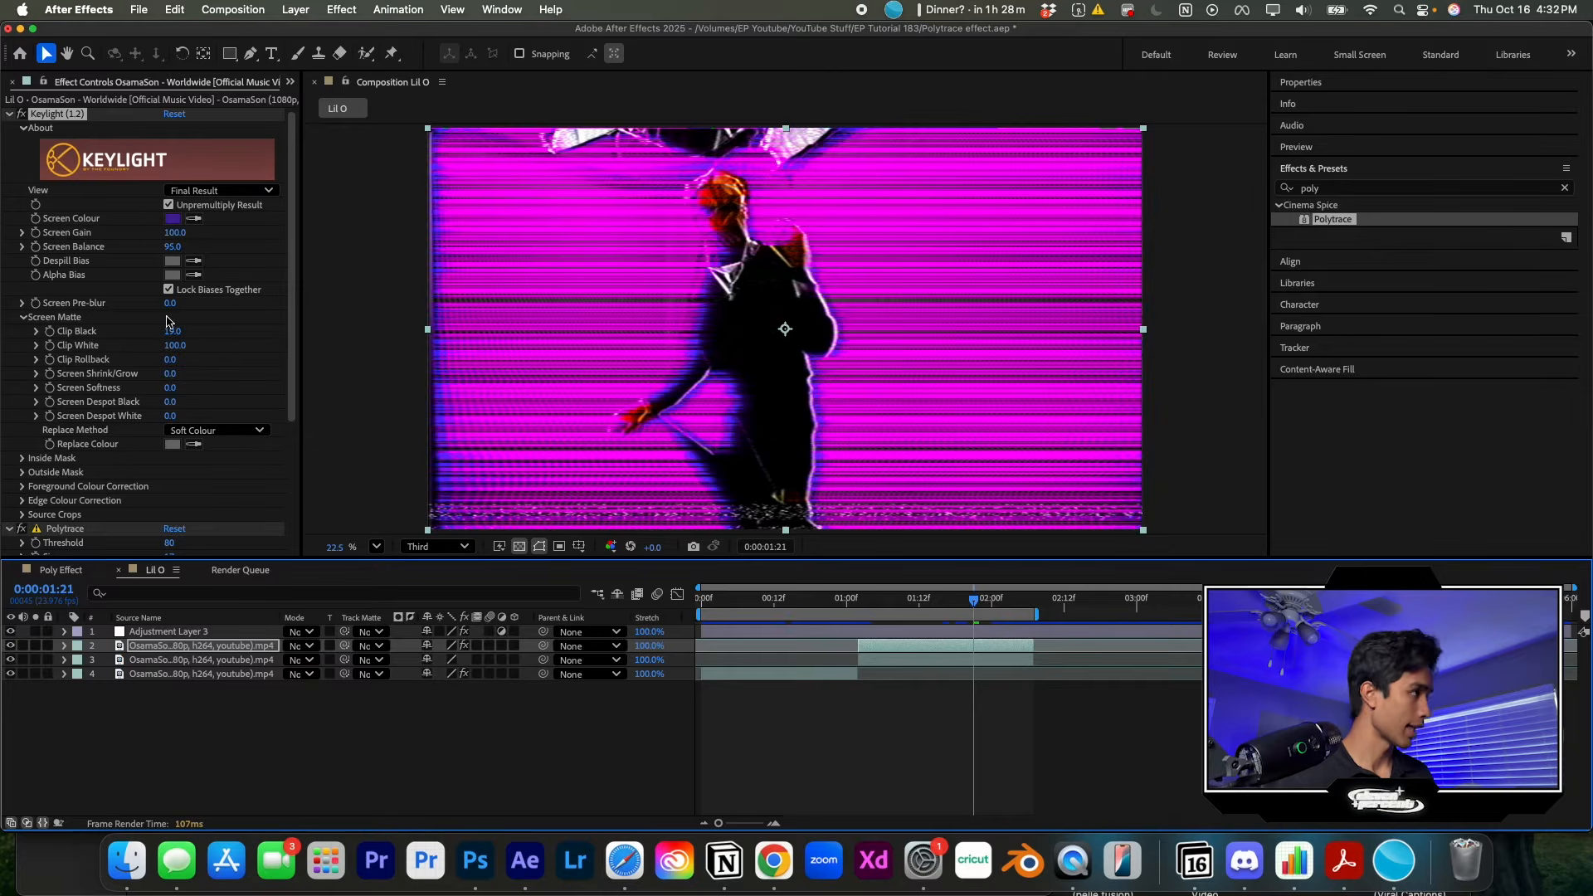
pyautogui.press('space')
pyautogui.moveTo(913, 599); pyautogui.dragTo(861, 602)
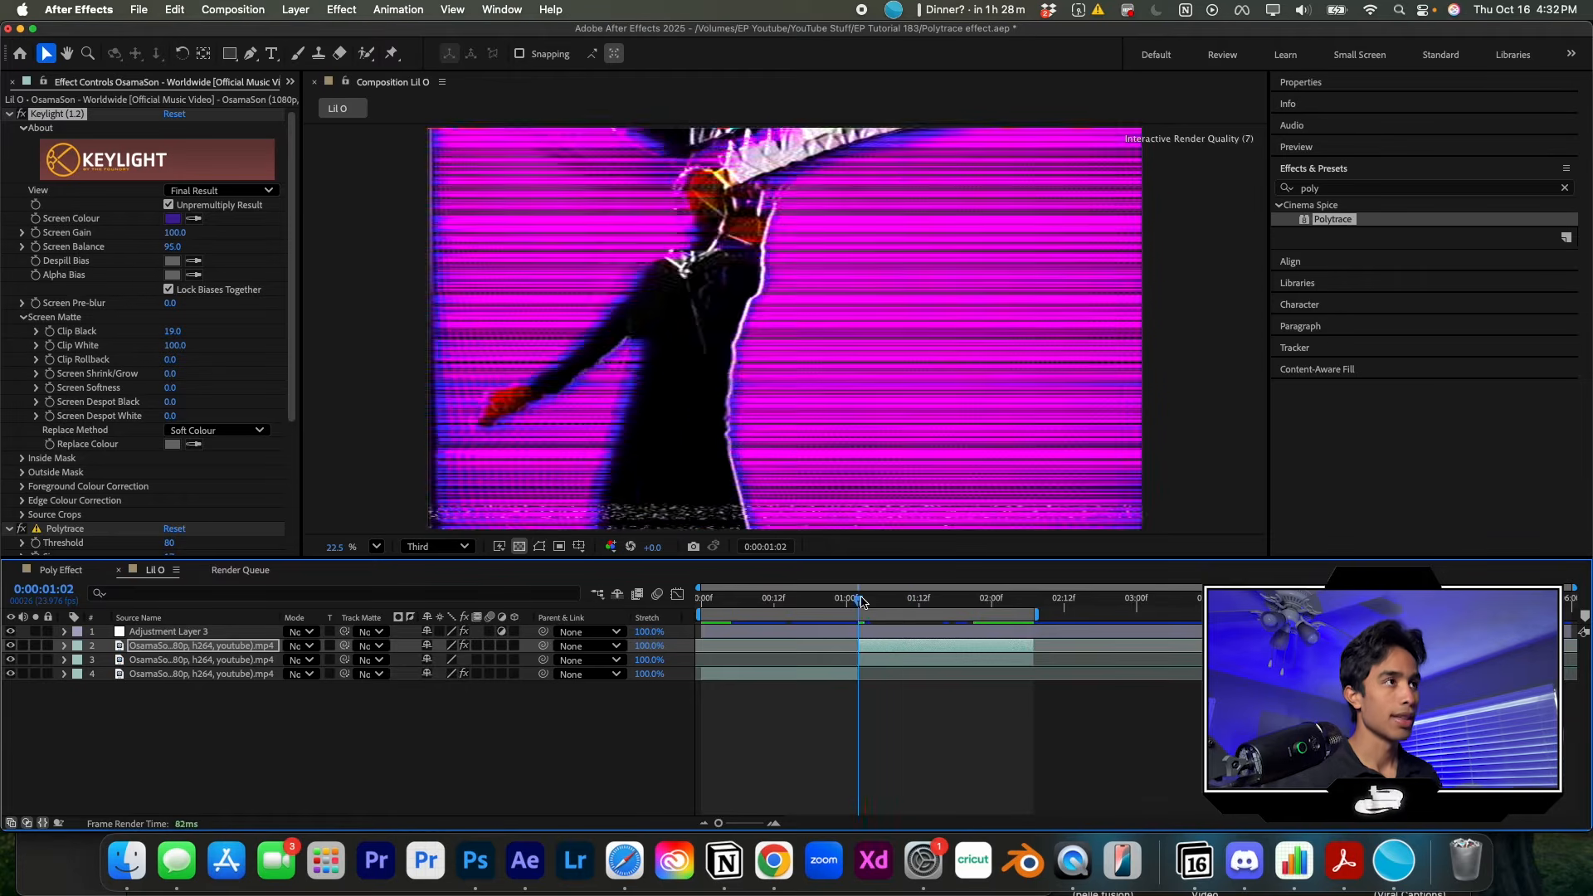
pyautogui.press('space')
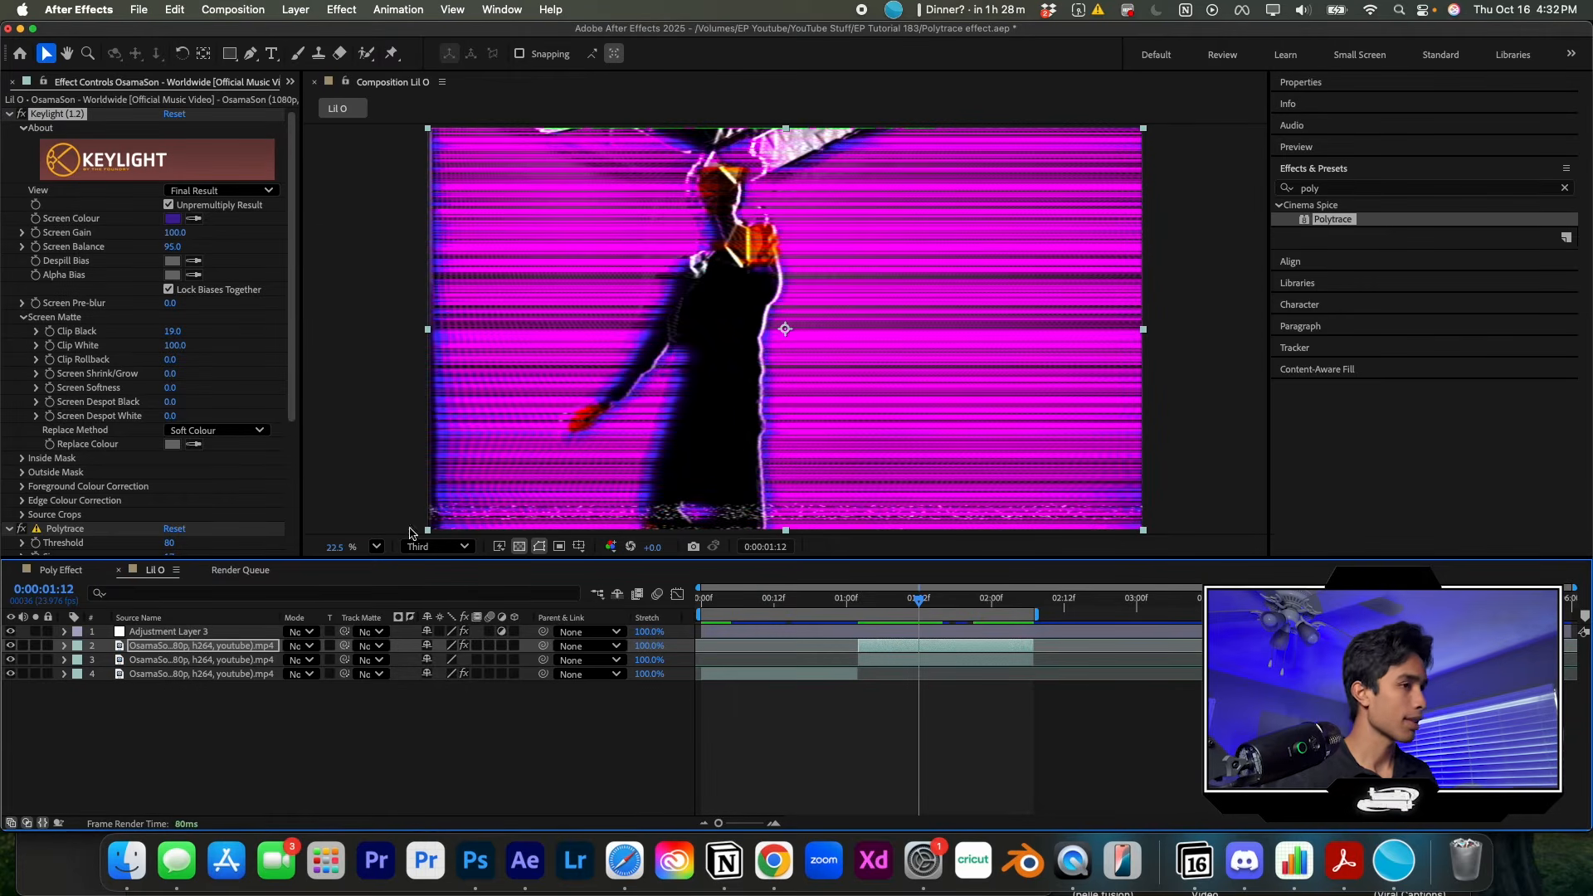
# - Set the Signal effect's signal amplification to 2.00 and cutoff filter to 1588.00, previewing both clips
pyautogui.click(711, 632)
pyautogui.moveTo(170, 142); pyautogui.dragTo(152, 157)
pyautogui.press('super+z')
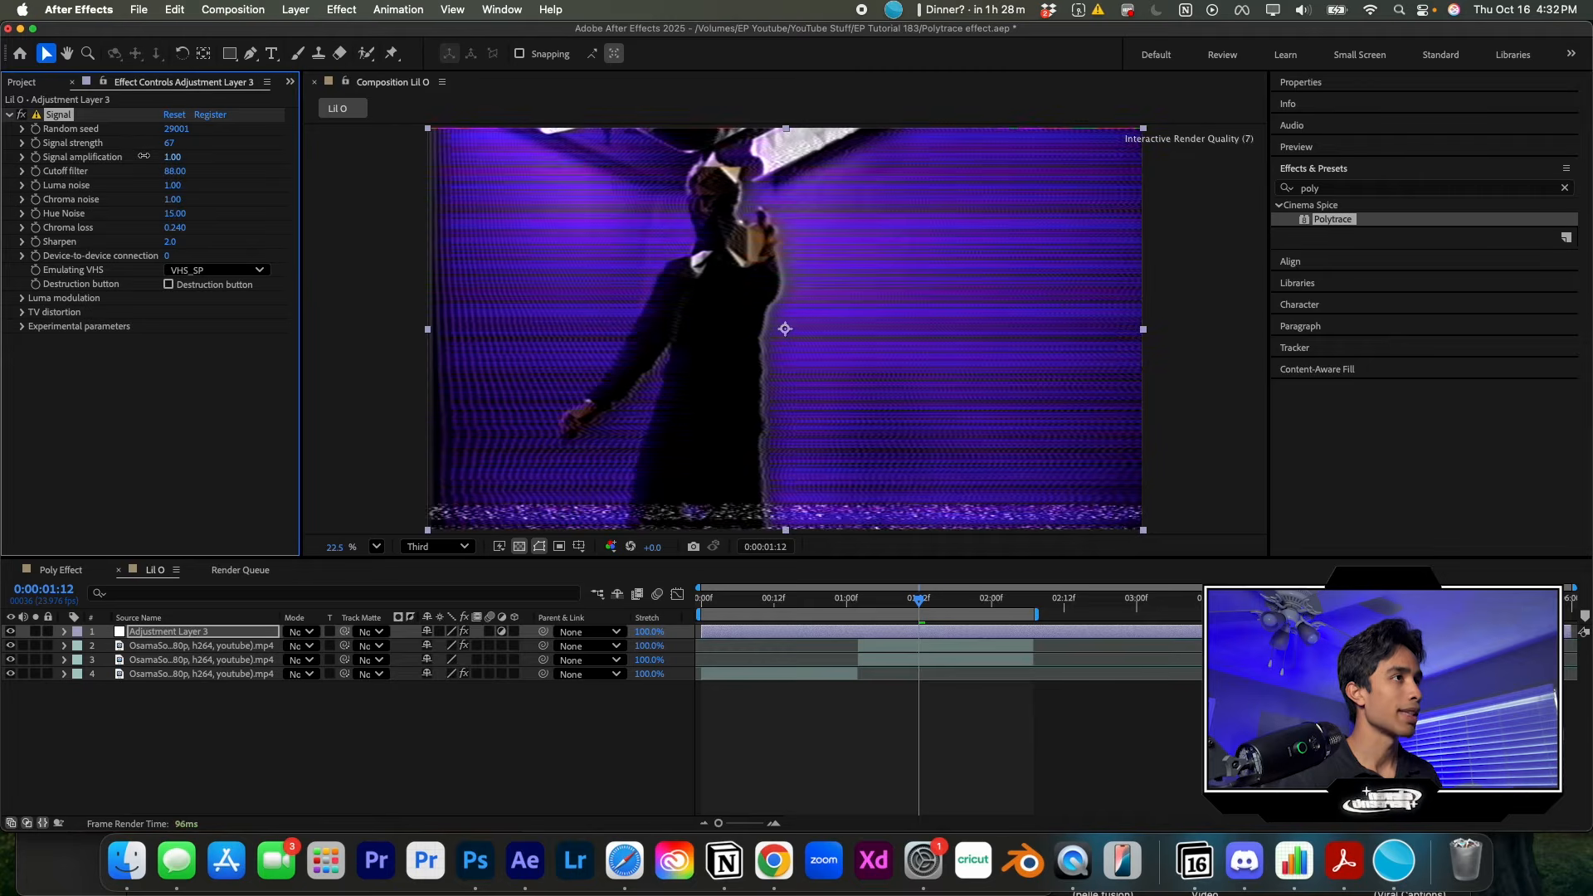
pyautogui.moveTo(144, 156); pyautogui.dragTo(145, 156)
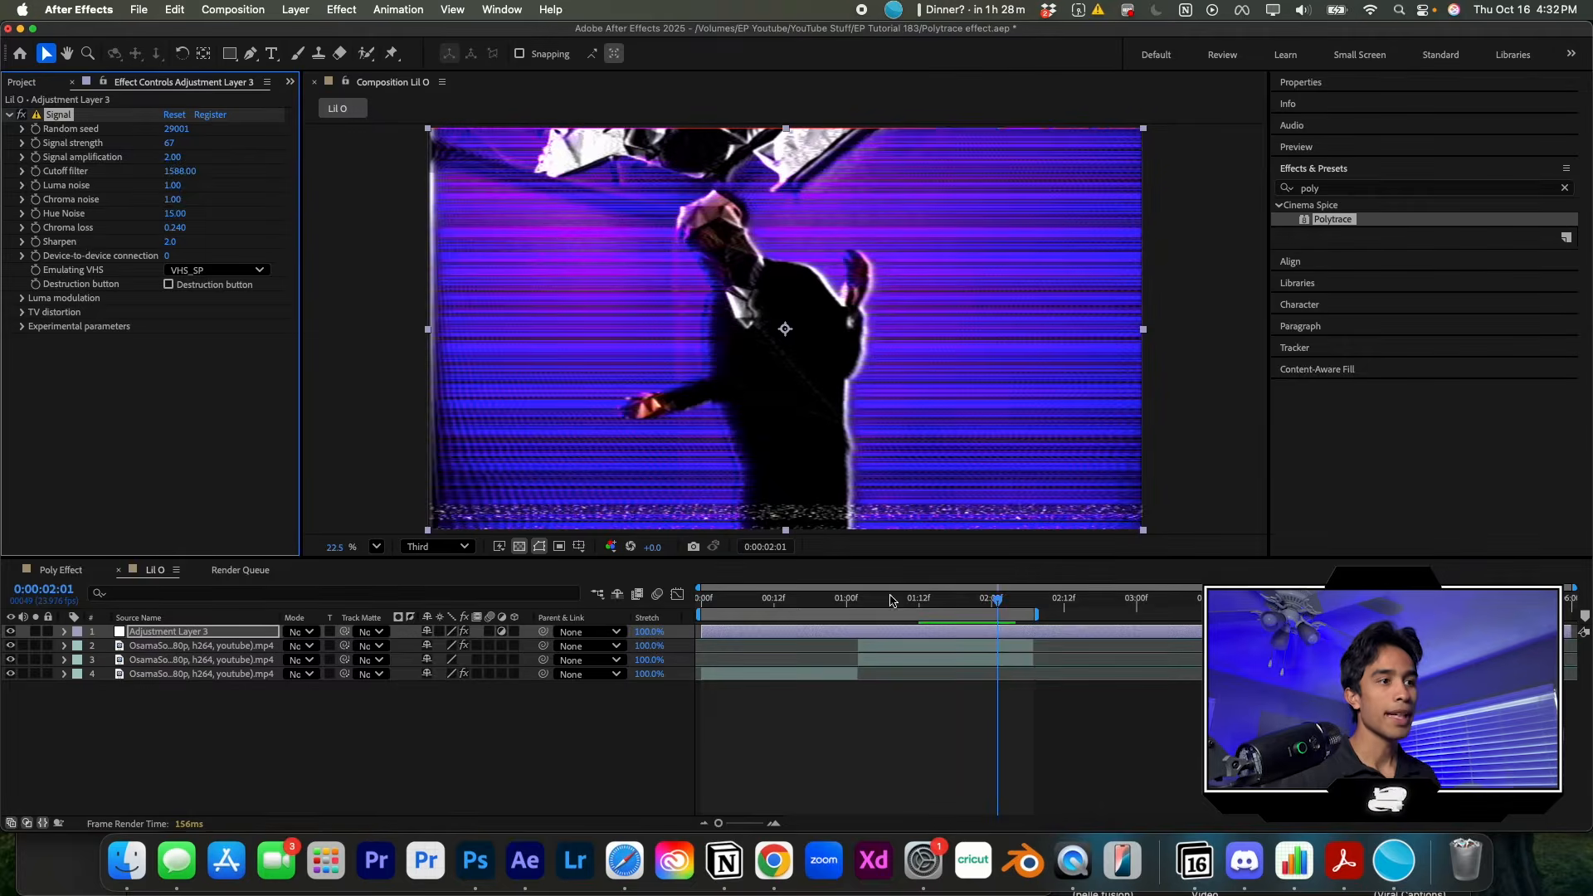
pyautogui.moveTo(891, 600); pyautogui.dragTo(822, 600)
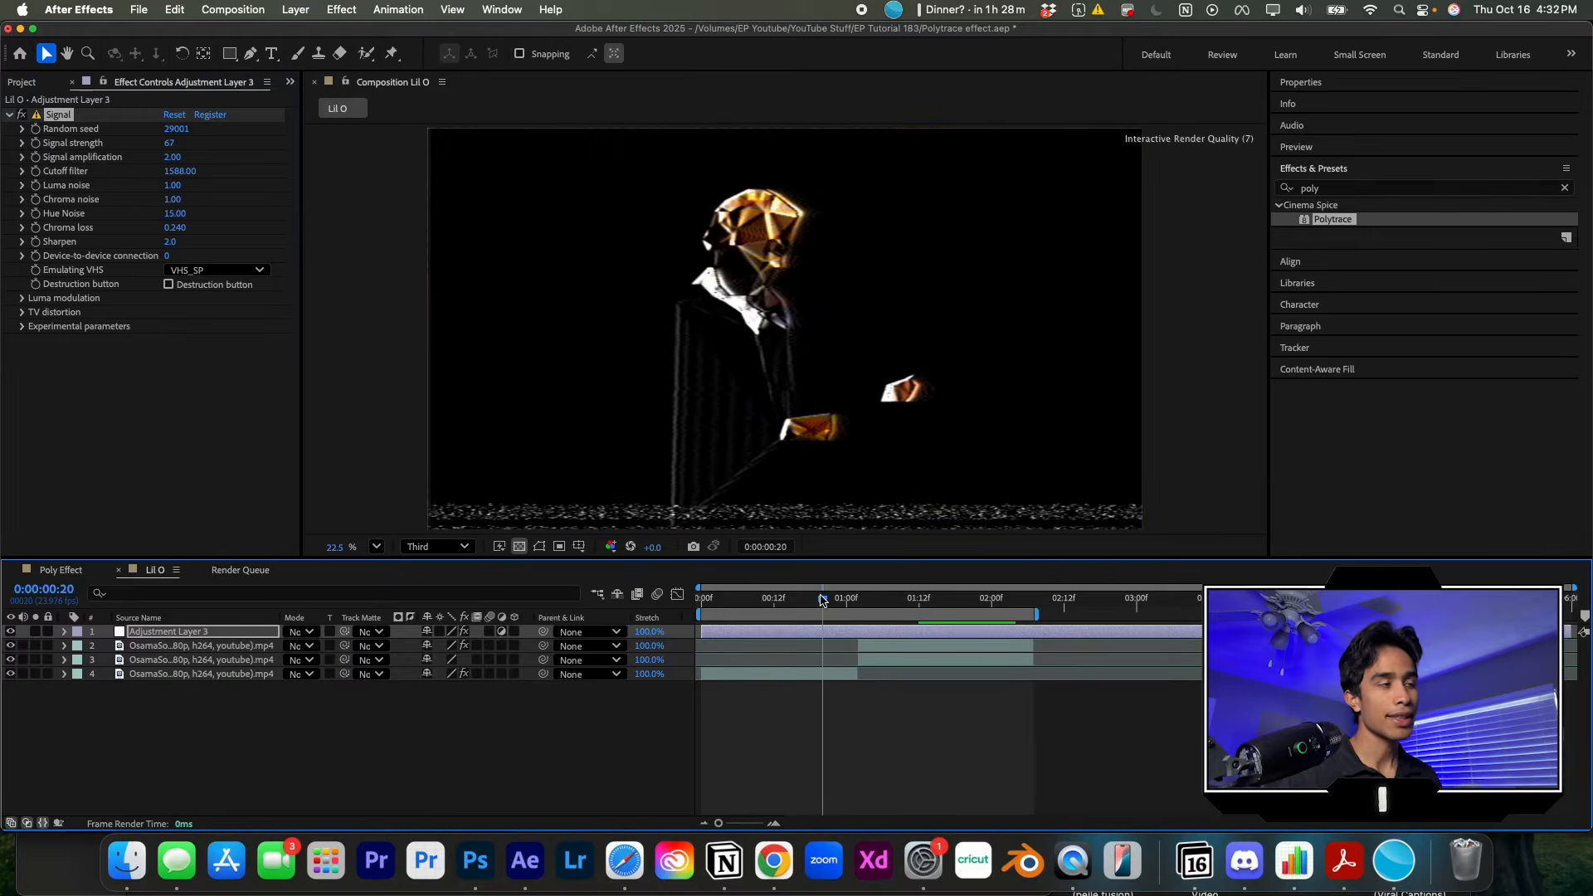
pyautogui.press('space')
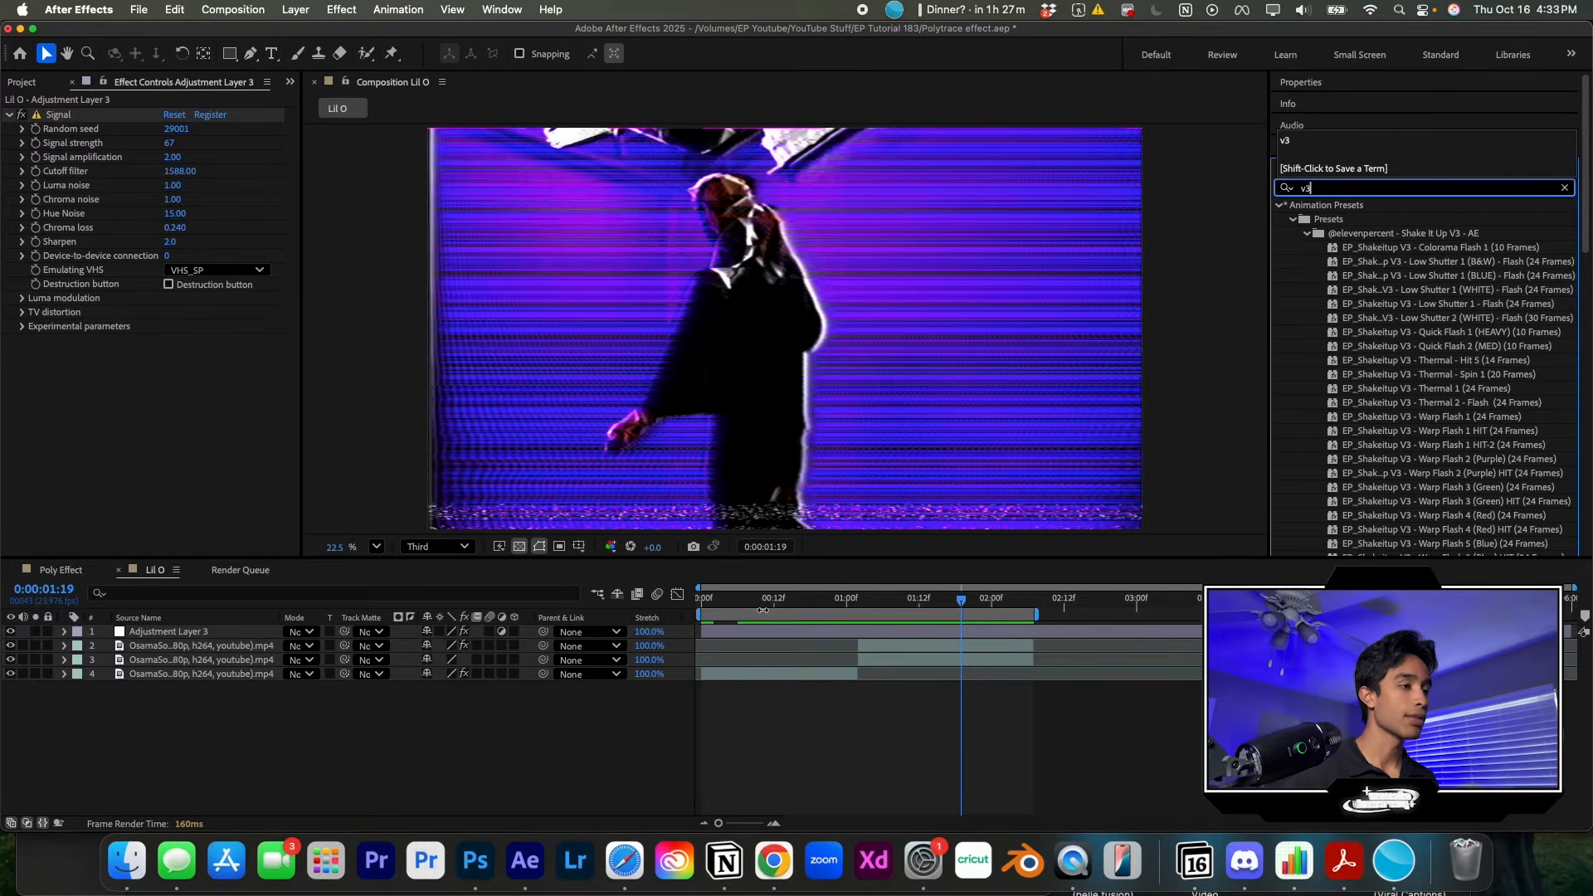
# - Add a new adjustment layer, place it directly below the Signal adjustment layer and give it a blue label
pyautogui.click(757, 769)
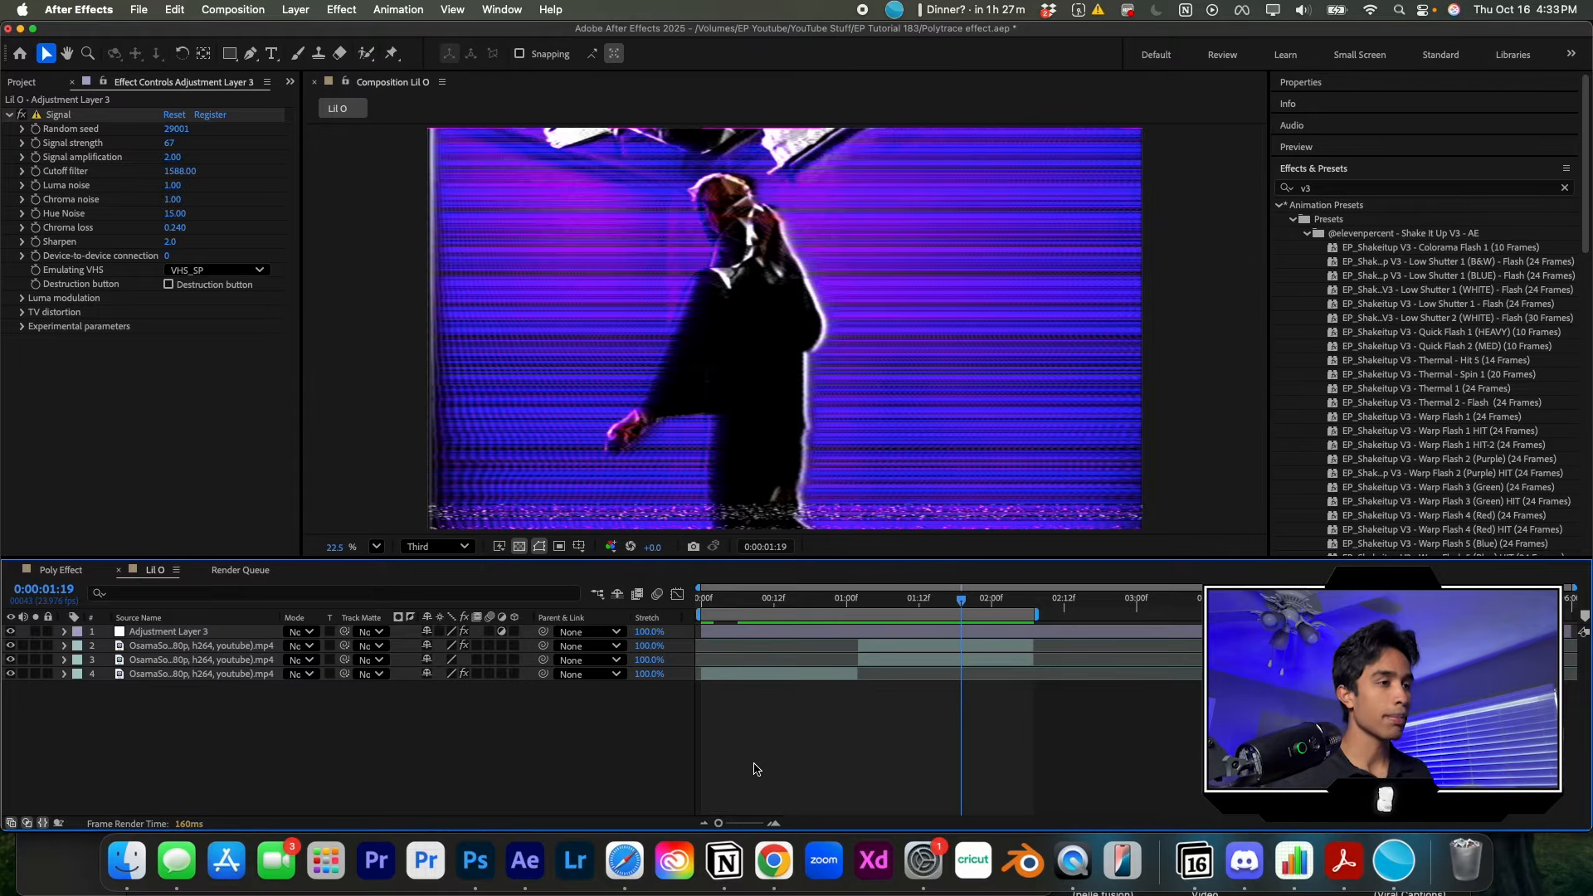
pyautogui.press('super+alt+y')
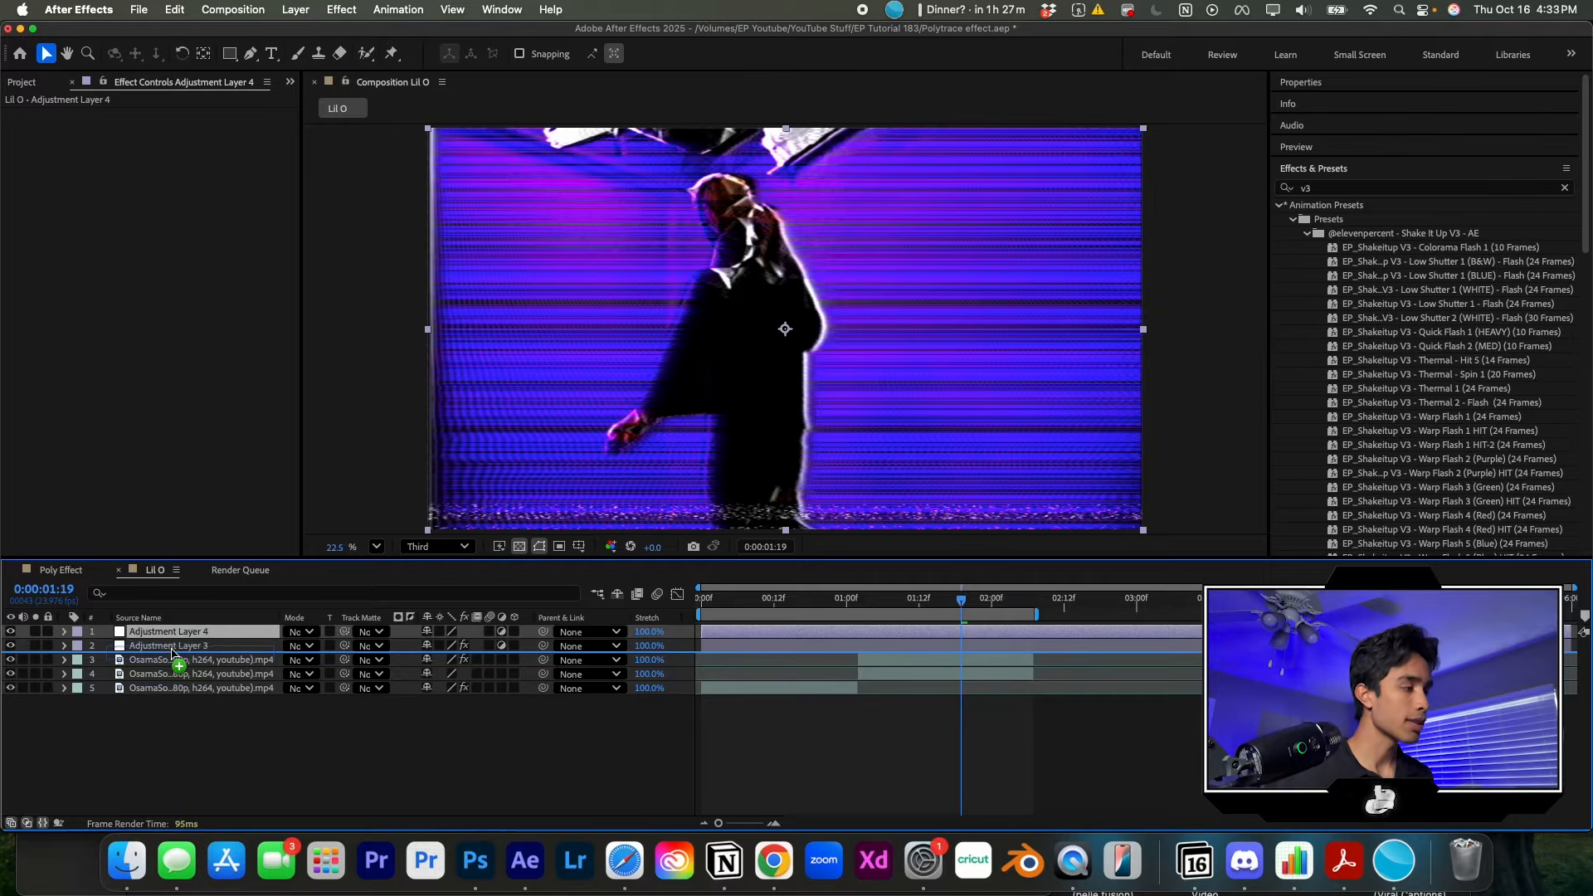
pyautogui.moveTo(172, 653); pyautogui.dragTo(166, 652)
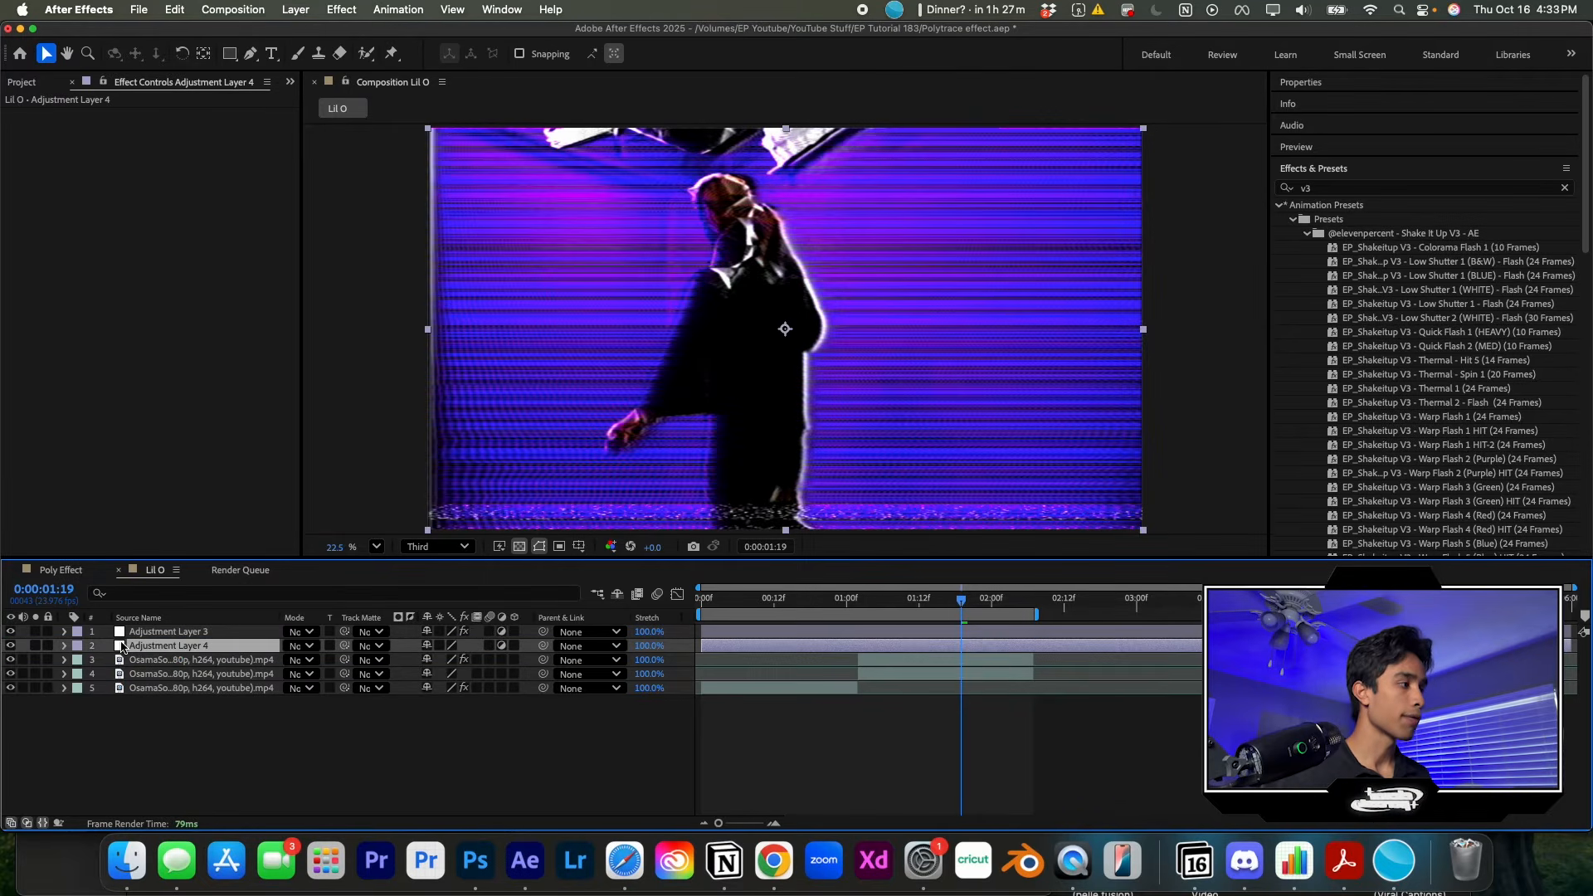
pyautogui.click(77, 647)
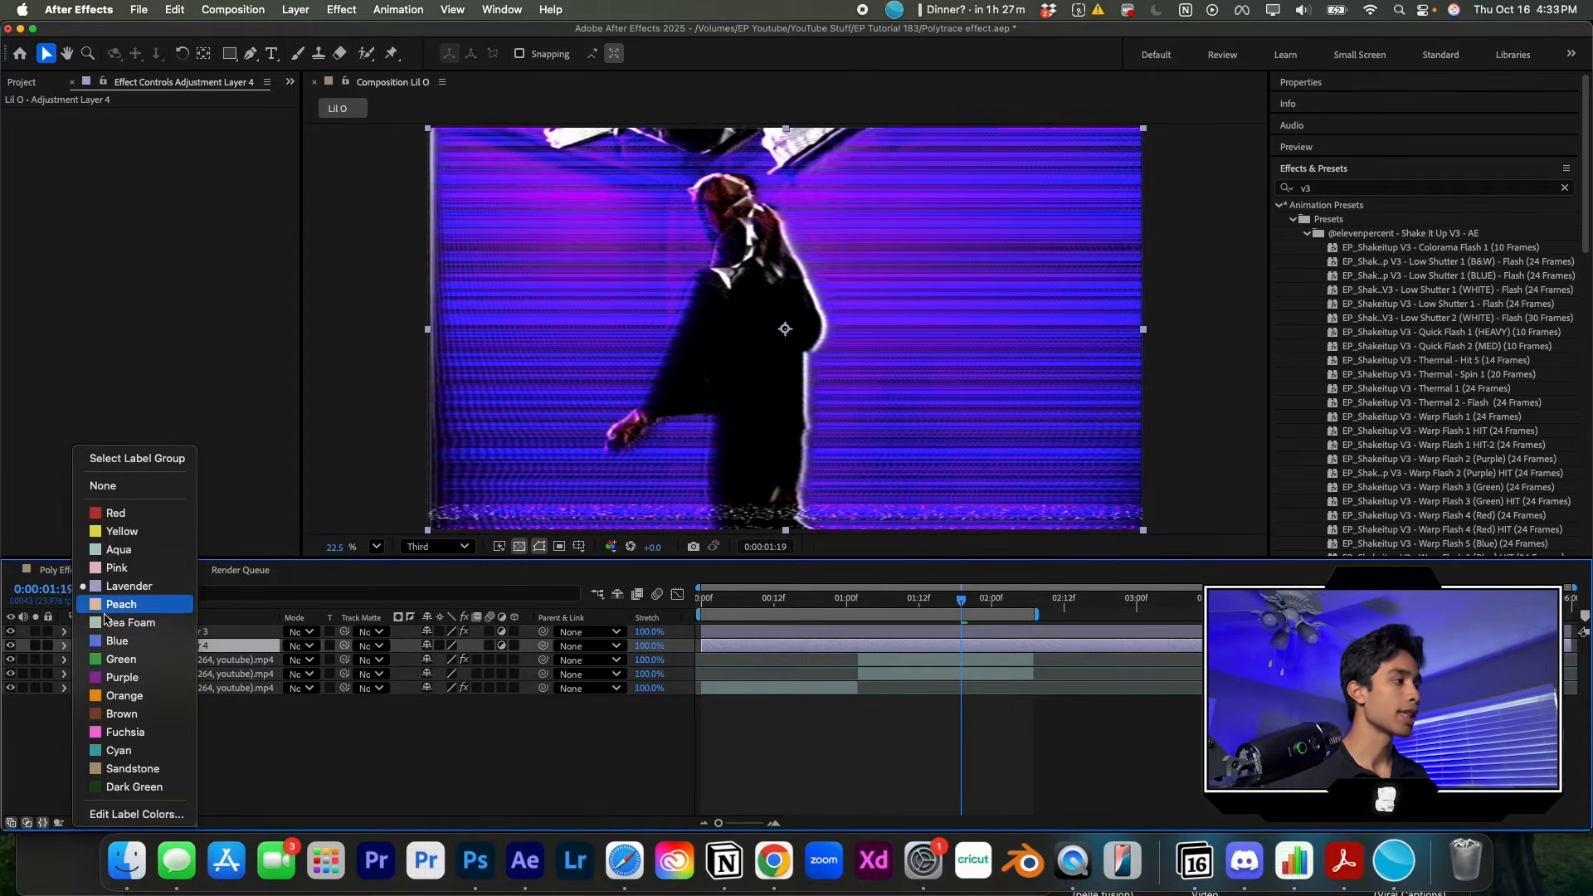
pyautogui.click(136, 641)
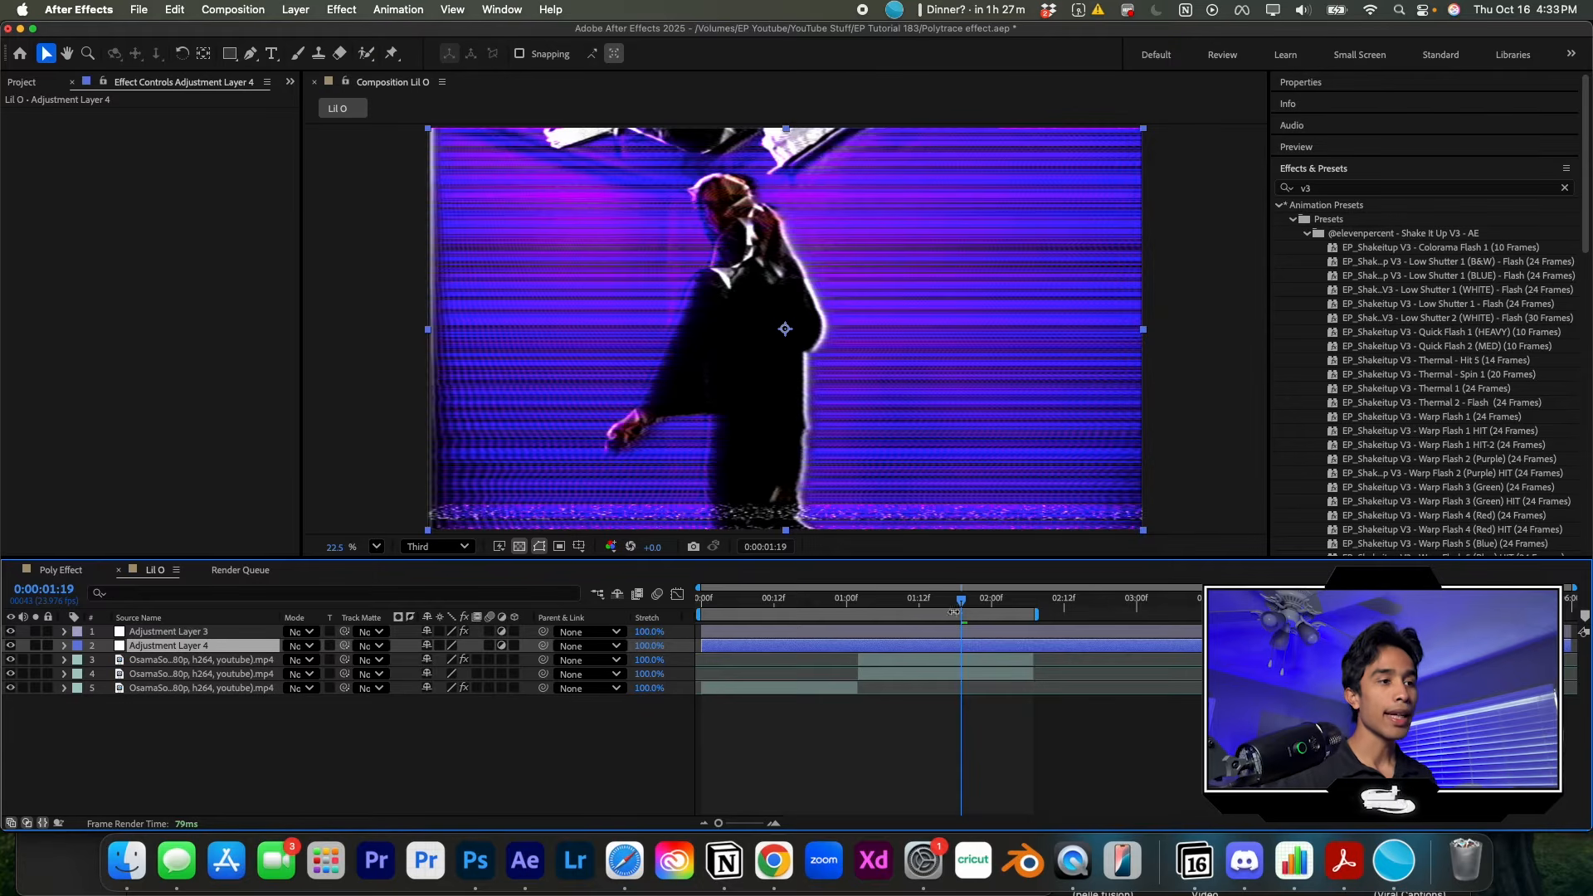
# - Try the EP_Shakeitup V3 - Thermal - Spin 1 (20 Frames) preset on the blue adjustment layer at 0:00:00:16 and preview it
pyautogui.moveTo(955, 603); pyautogui.dragTo(798, 604)
pyautogui.scroll(-10, 1334, 469)
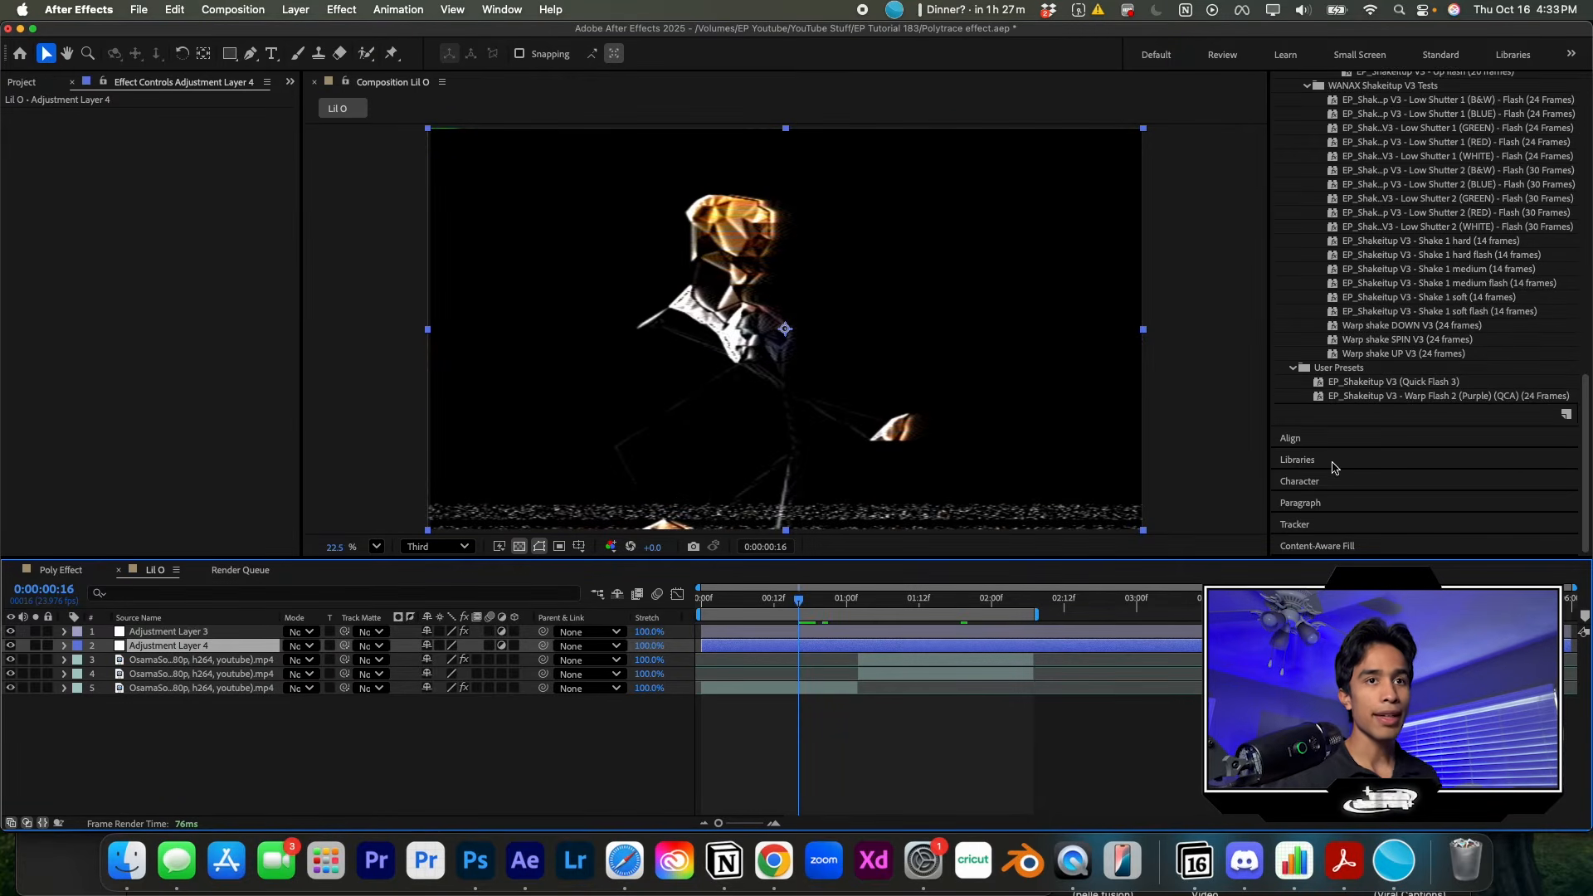
pyautogui.scroll(10, 1334, 469)
pyautogui.click(1439, 258)
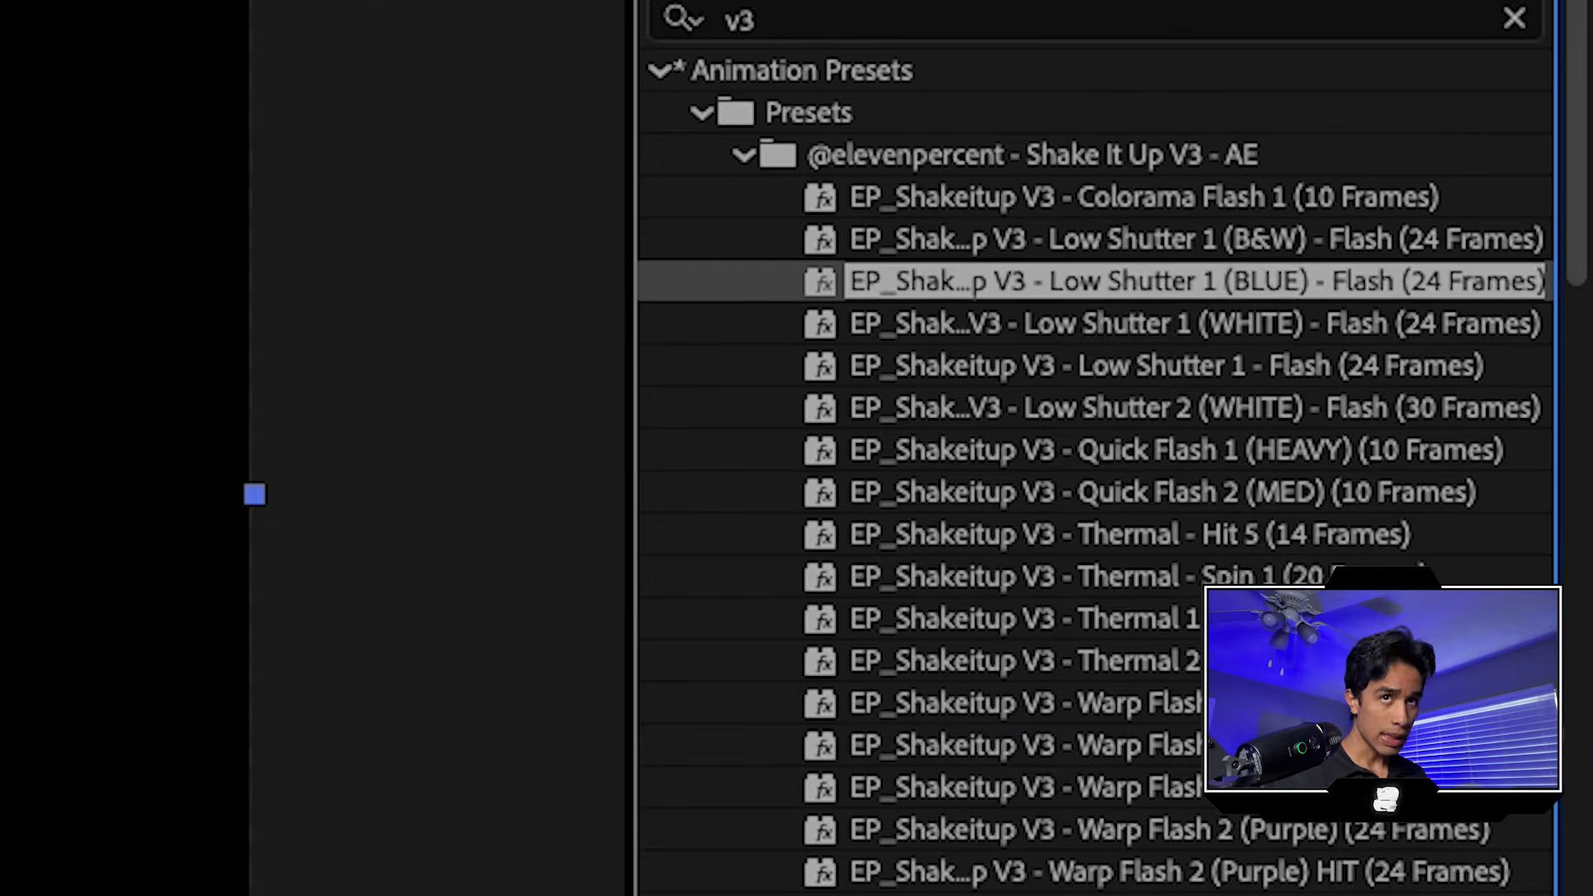
pyautogui.moveTo(1223, 570); pyautogui.dragTo(1109, 509)
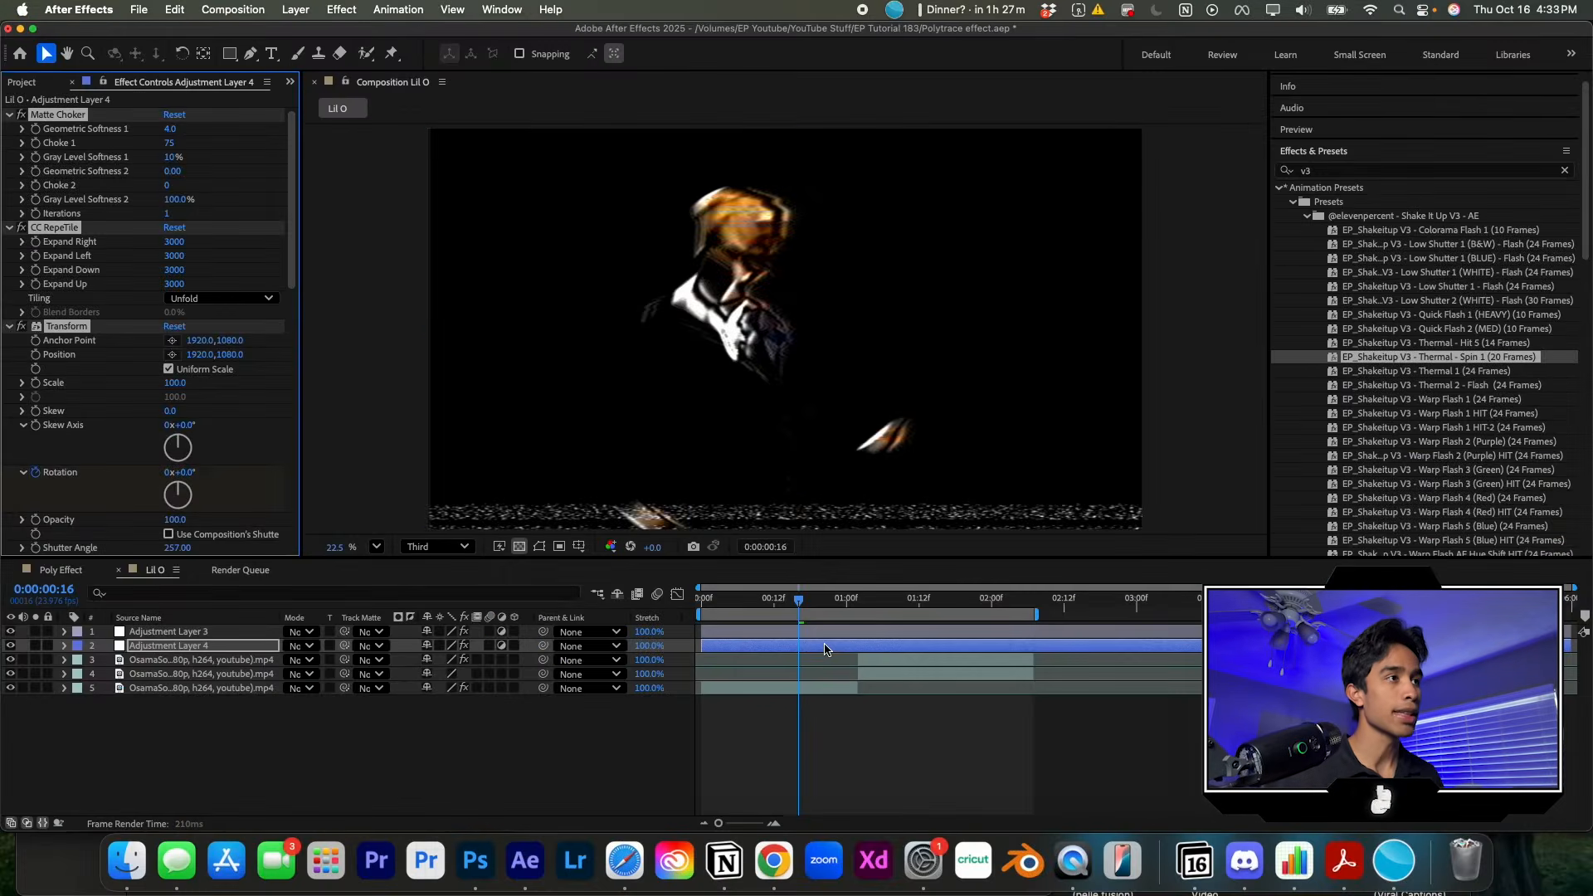
pyautogui.press('space')
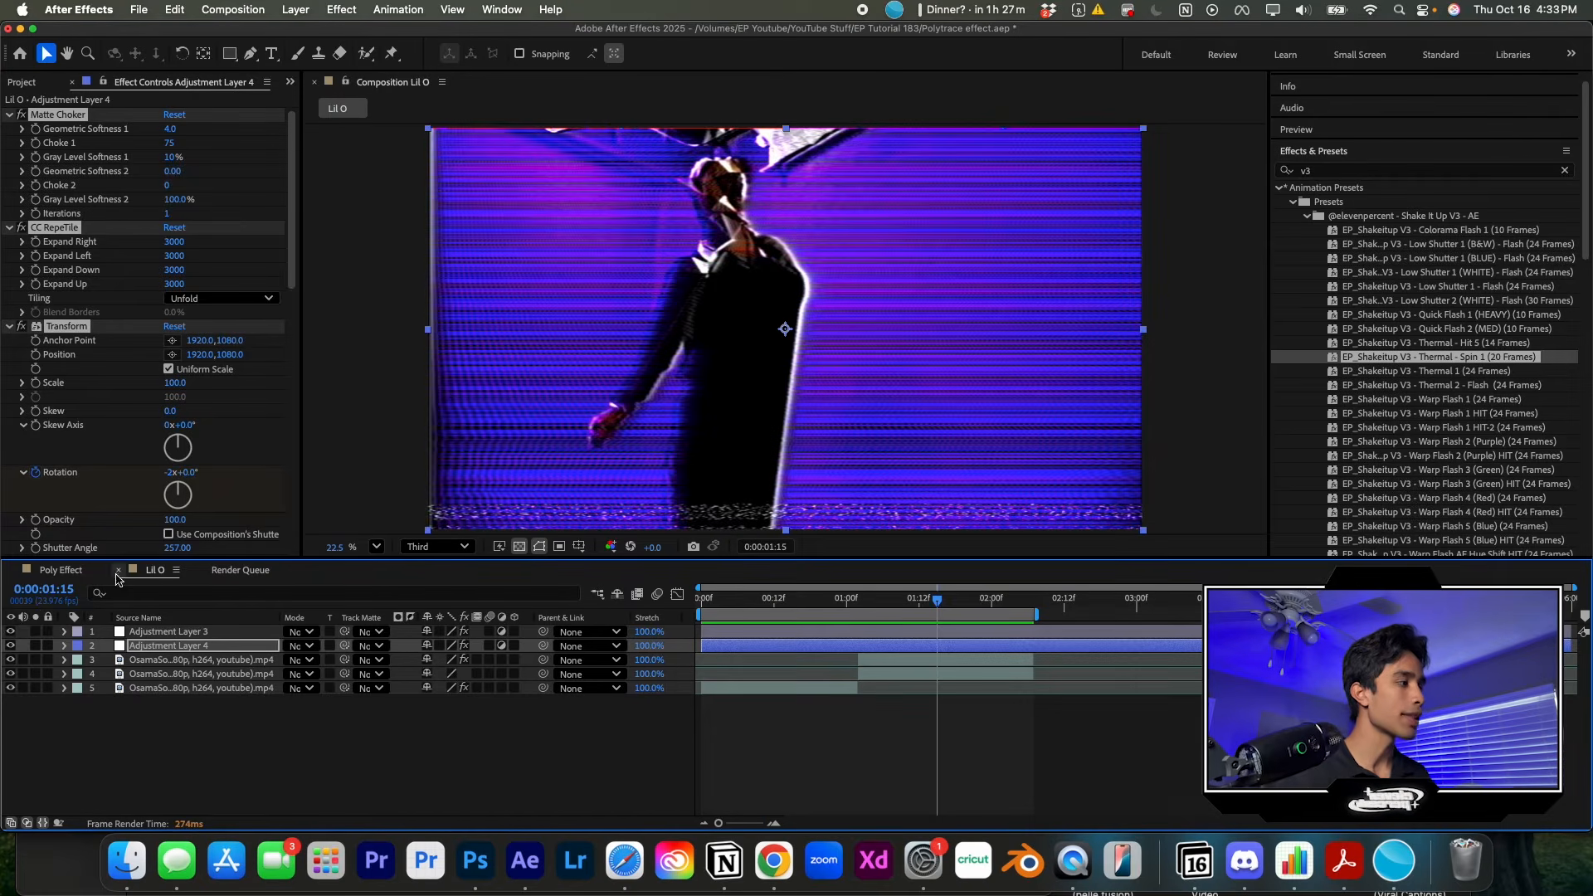
# - Hide the Signal adjustment layer and play back the Thermal - Spin 1 transition from 0:00:00:16
pyautogui.click(10, 632)
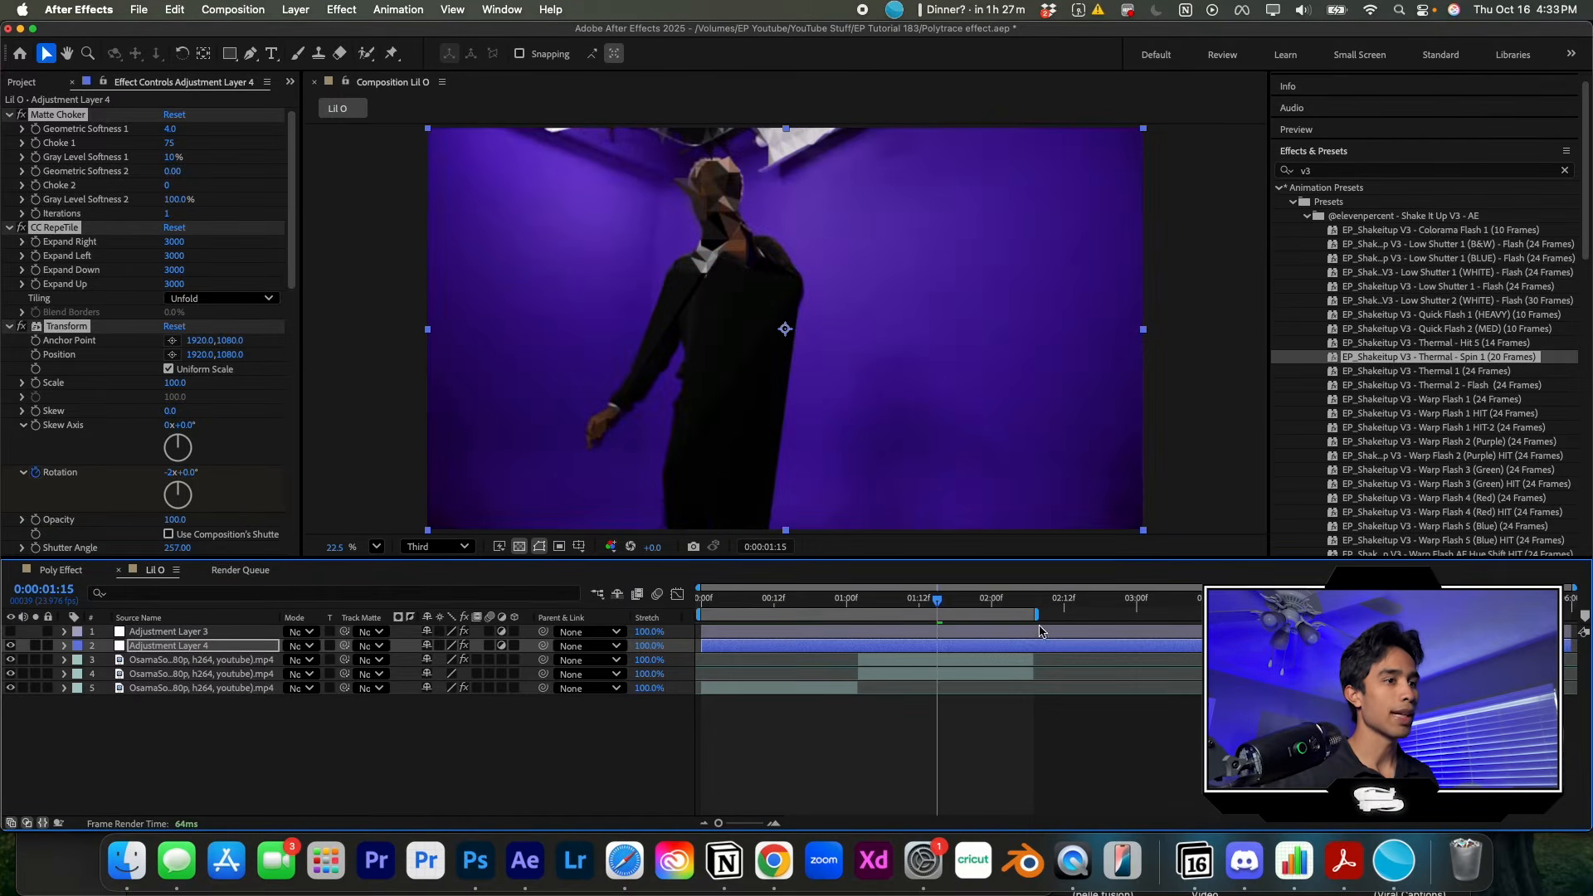
pyautogui.moveTo(916, 601); pyautogui.dragTo(800, 602)
pyautogui.press('space')
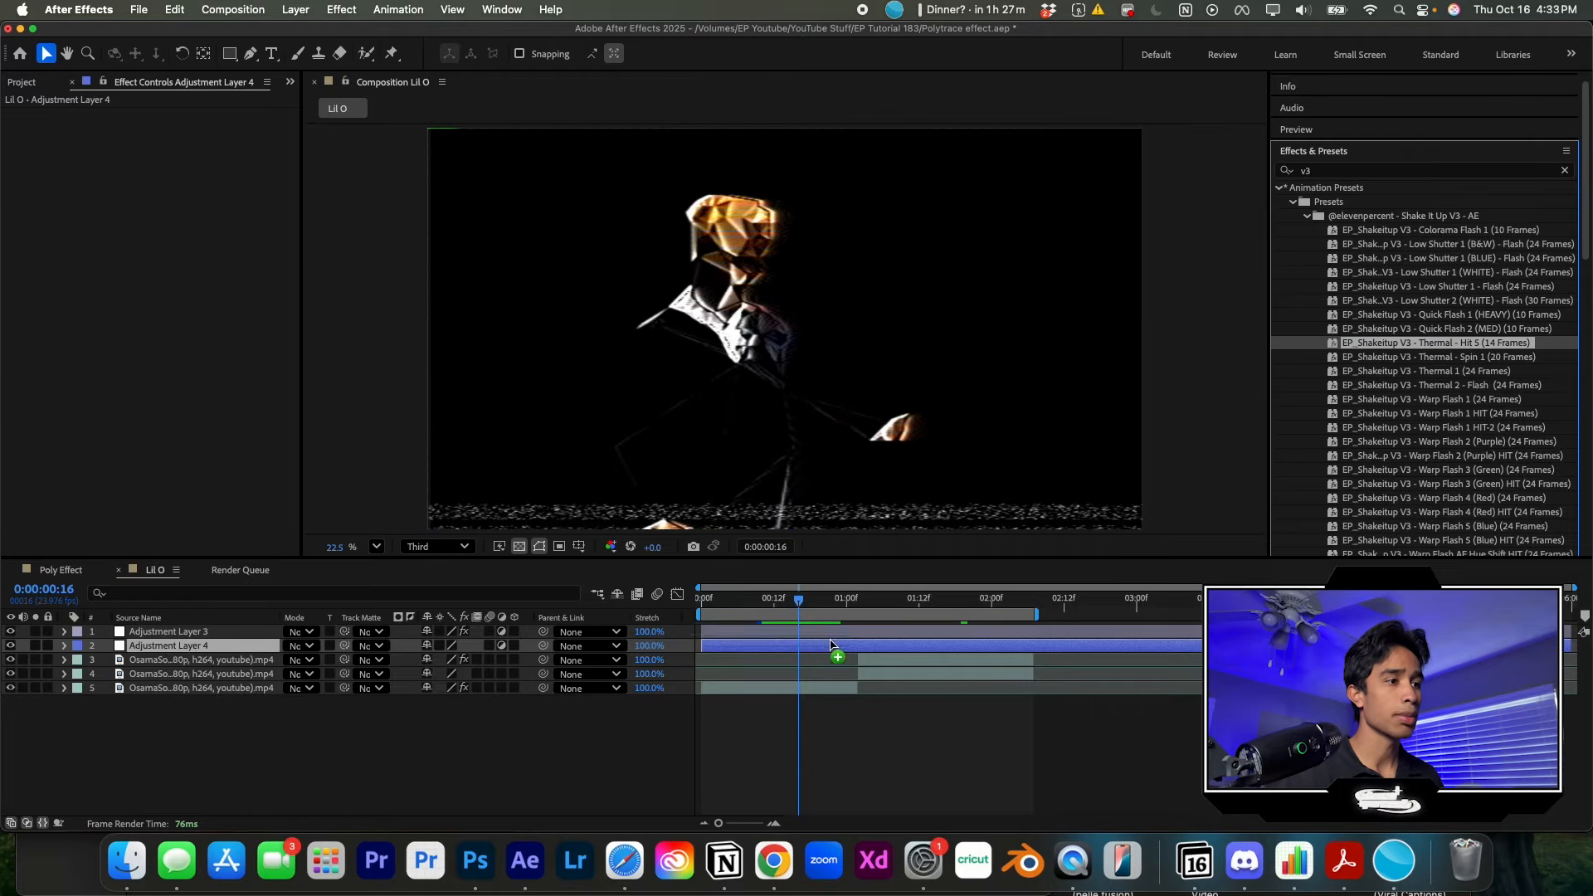
# - Try the EP_Shakeitup V3 - Thermal - Hit 5 (14 Frames) preset on the blue adjustment layer at 0:00:00:16 and scrub through the cut
pyautogui.click(838, 646)
pyautogui.moveTo(838, 646); pyautogui.dragTo(837, 645)
pyautogui.moveTo(799, 600); pyautogui.dragTo(883, 600)
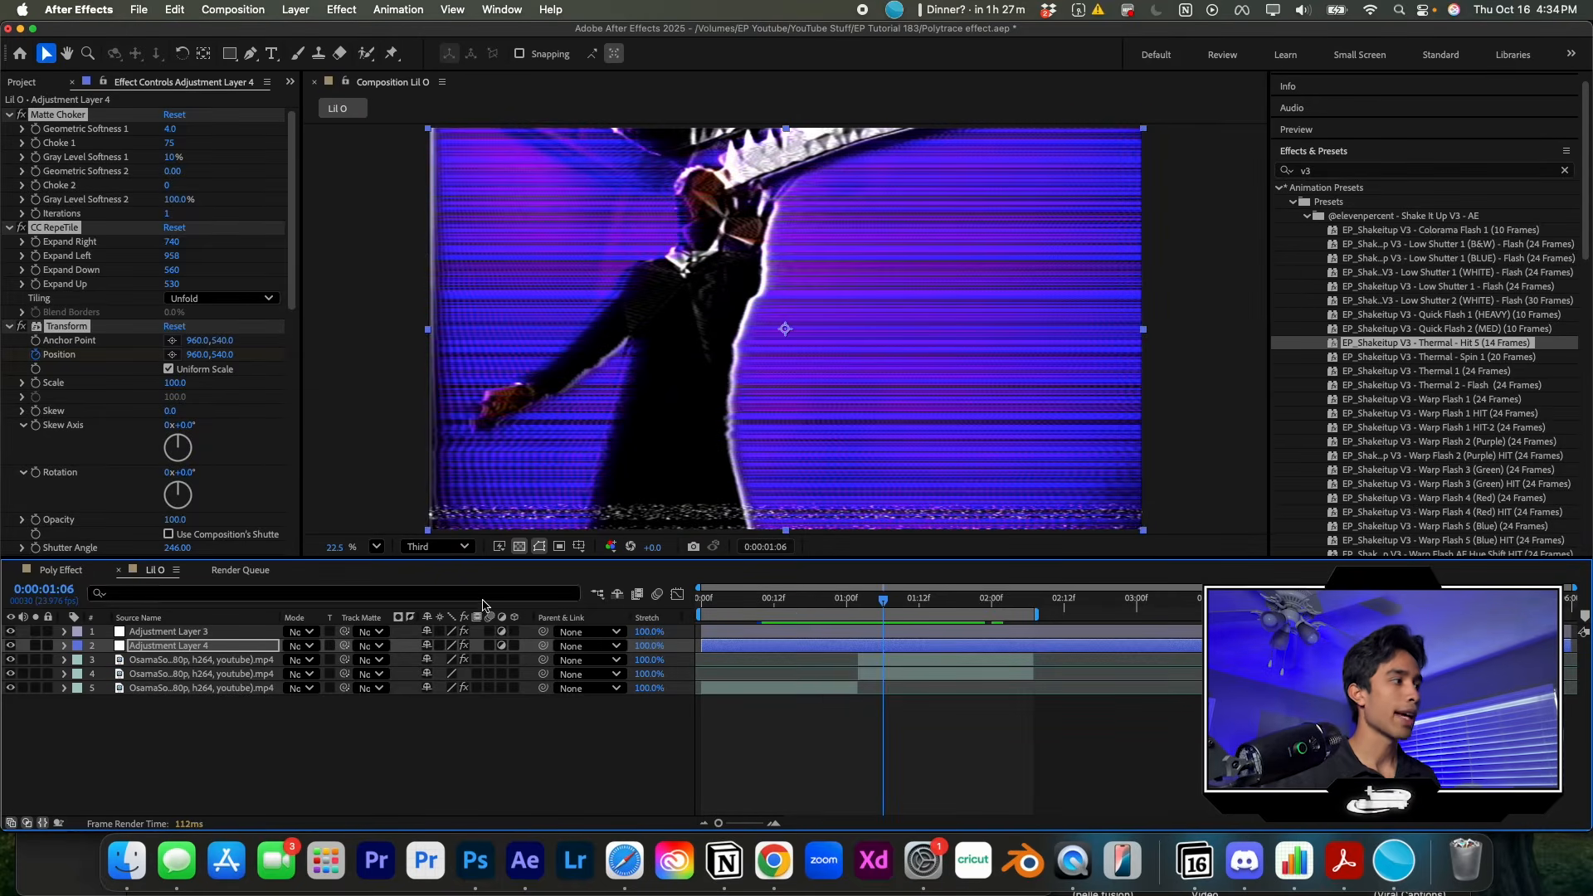
# - Hide the Signal adjustment layer and play back the Thermal - Hit 5 transition from the composition's start
pyautogui.click(10, 632)
pyautogui.press('space')
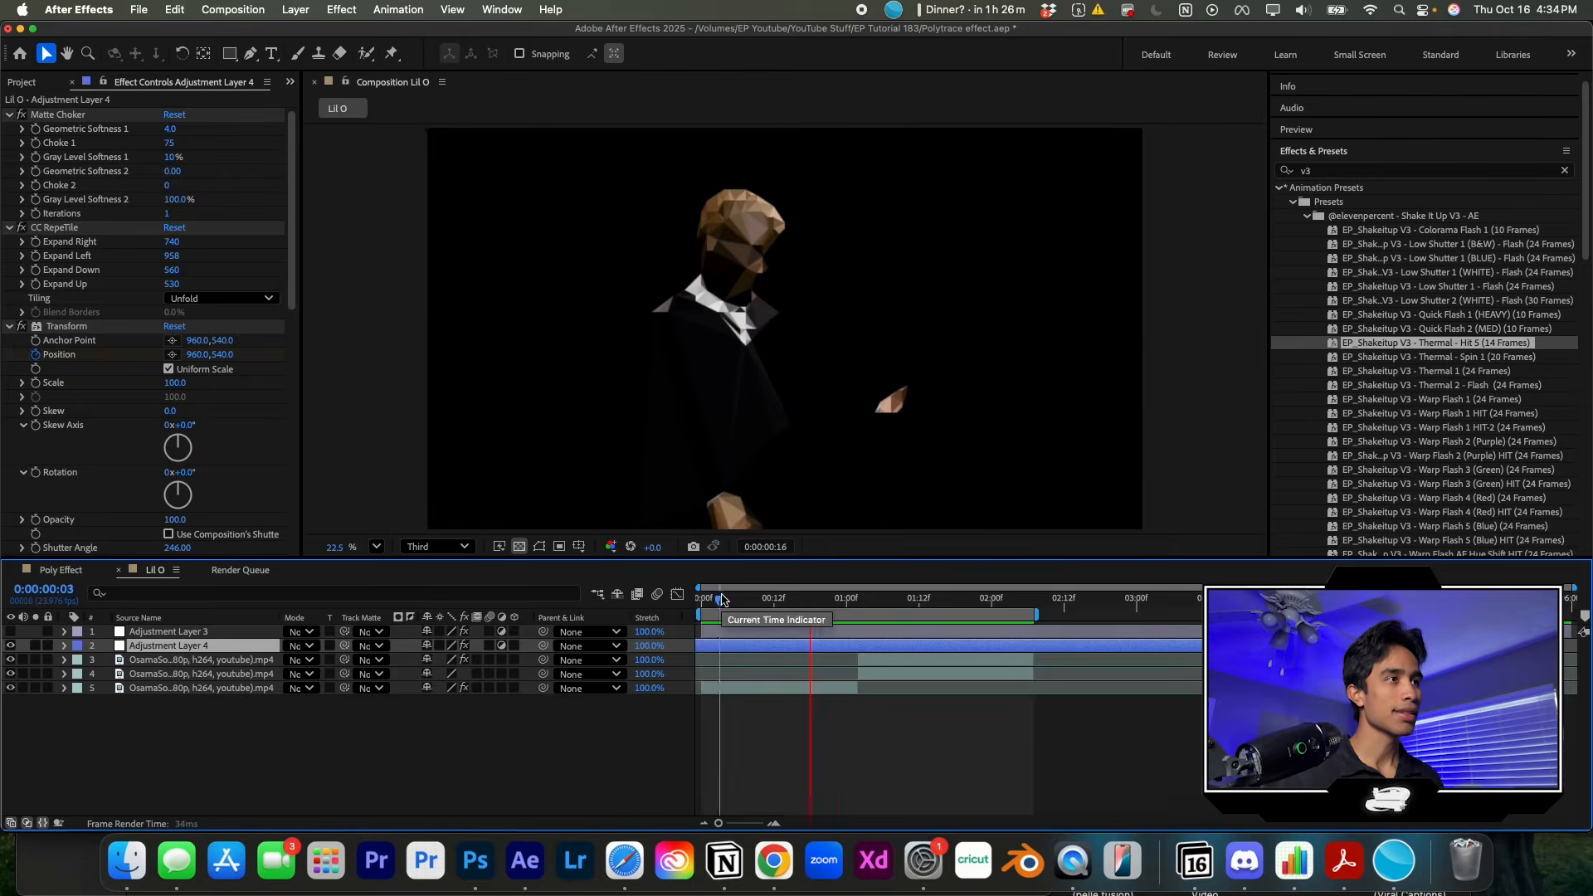
pyautogui.press('space')
pyautogui.moveTo(809, 599); pyautogui.dragTo(679, 597)
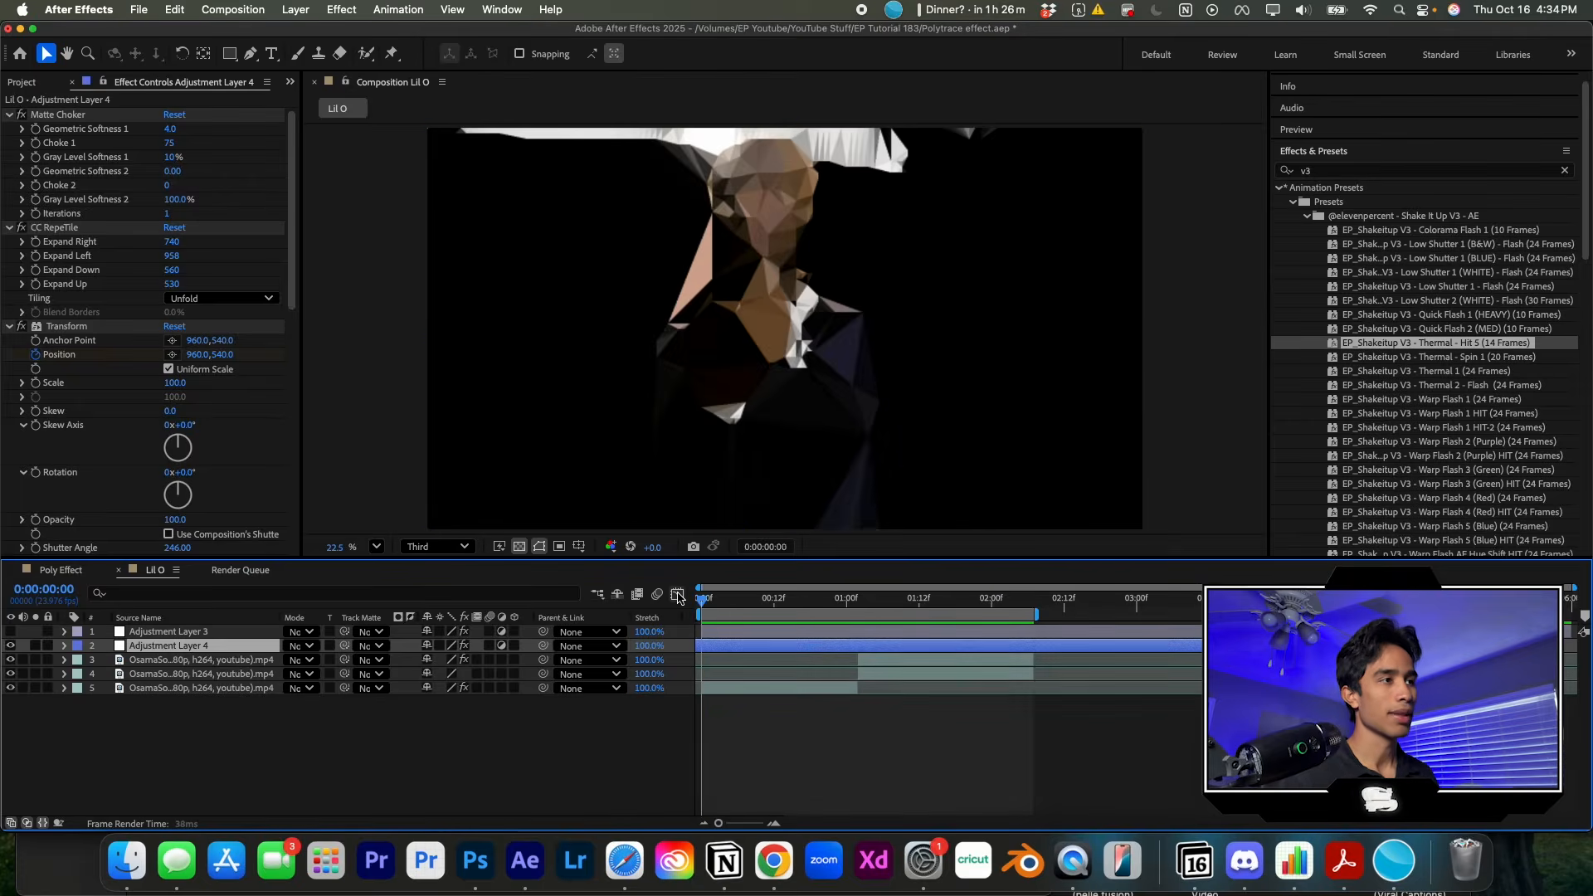
pyautogui.press('space')
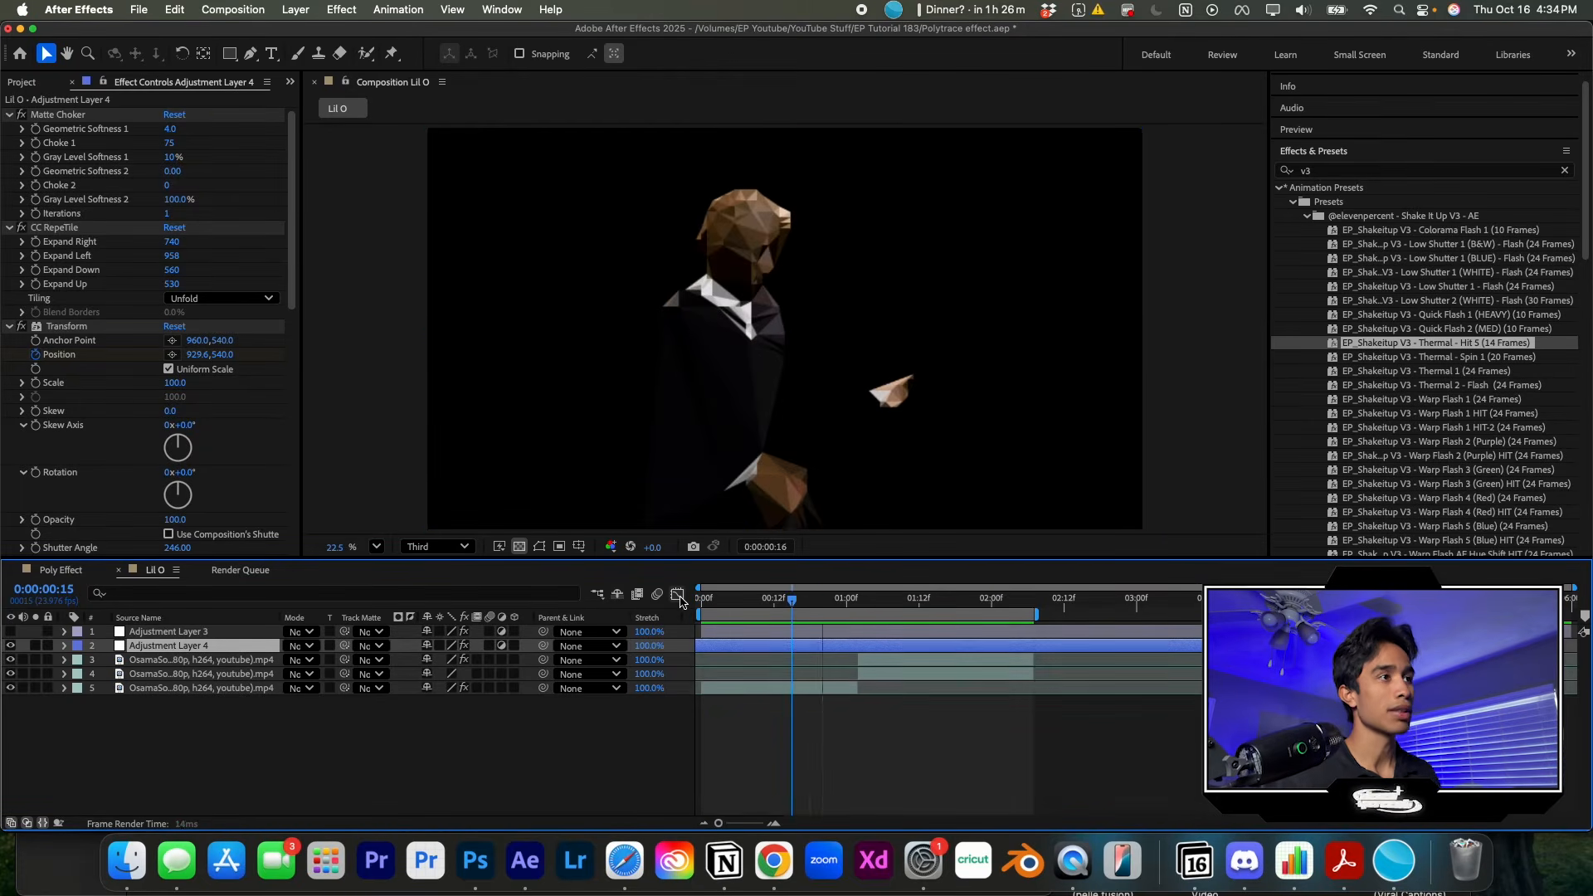
# - Show the Signal layer and set Matte Choker's Geometric Softness 1 to 0.0, Choke 1 to -37 and Gray Level Softness 1 to 25%, previewing the transition
pyautogui.click(10, 632)
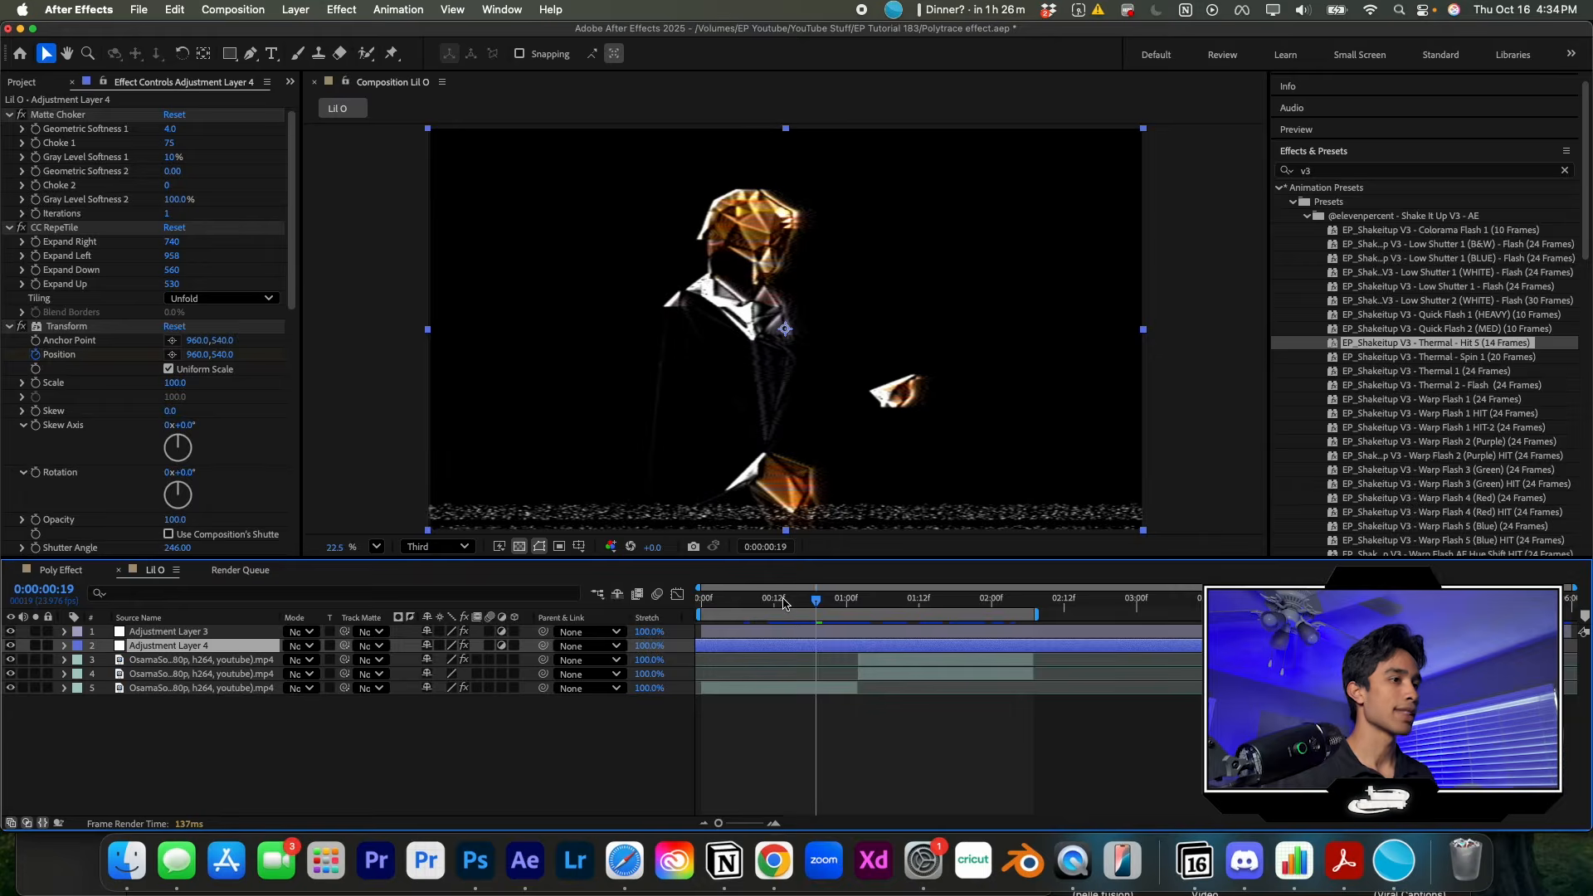
pyautogui.moveTo(783, 603); pyautogui.dragTo(773, 601)
pyautogui.click(64, 116)
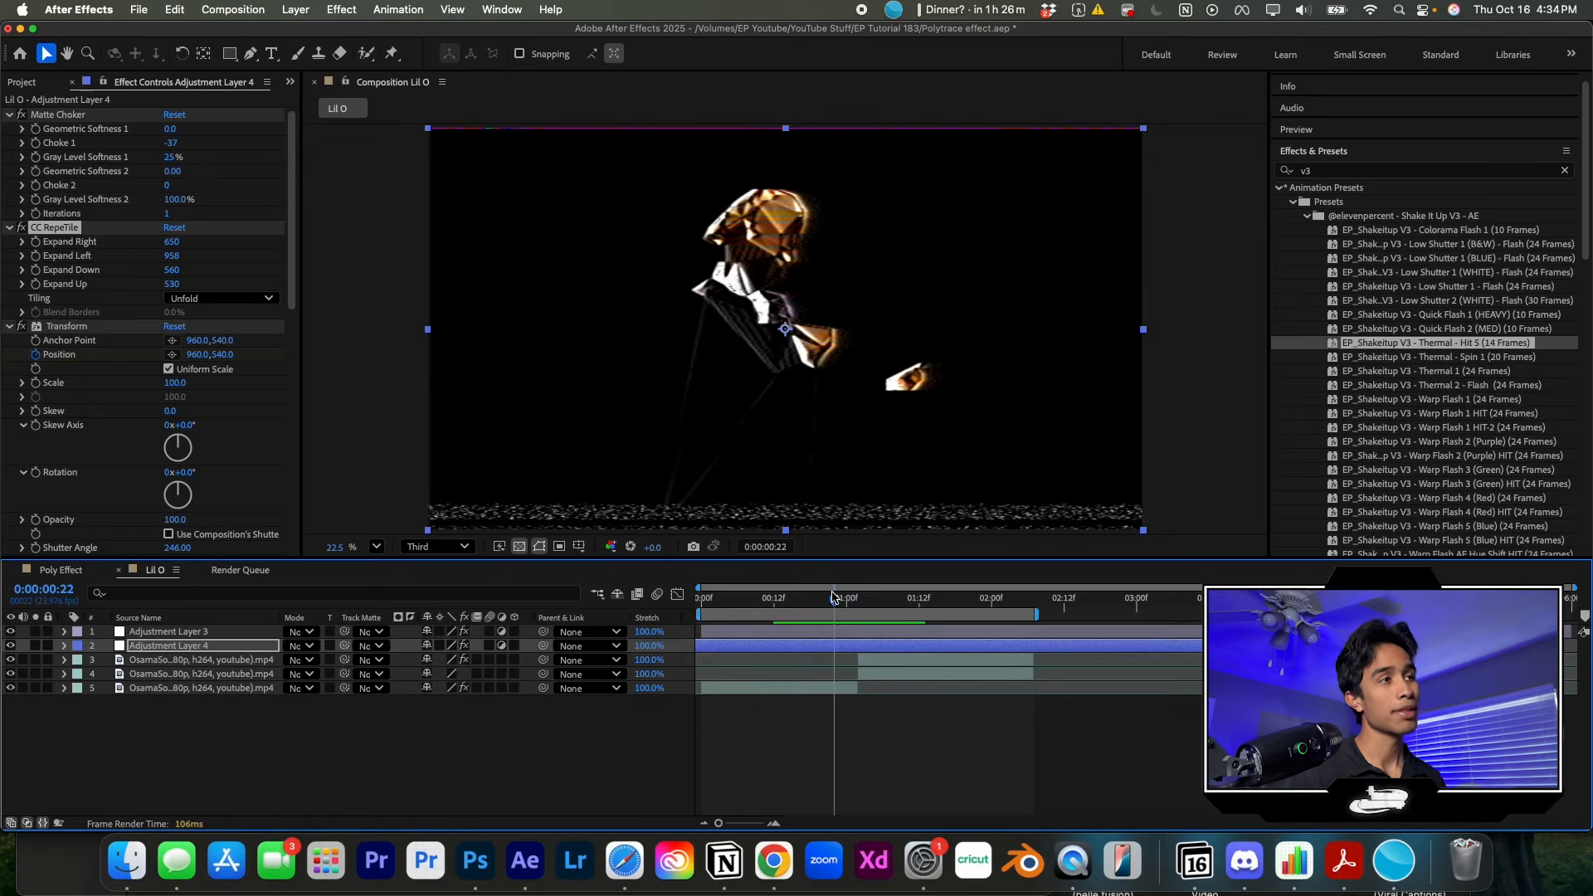
pyautogui.press('space')
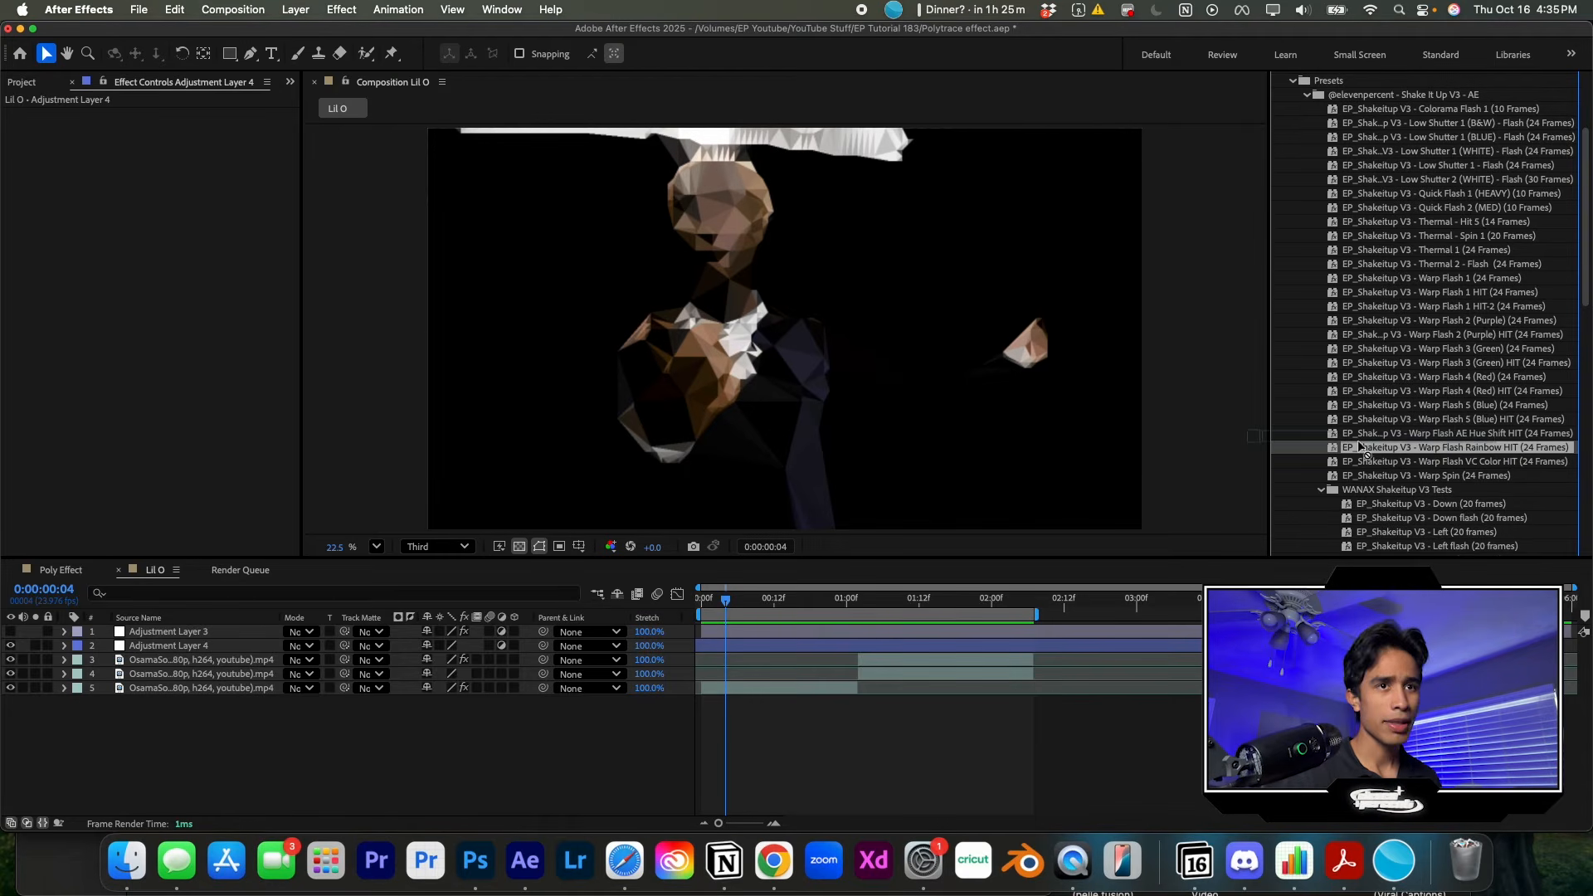
# - Apply the EP_Shakeitup V3 - Warp Flash Rainbow HIT (24 Frames) preset to the blue adjustment layer at 0:00:00:04 and preview it
pyautogui.moveTo(832, 610); pyautogui.dragTo(836, 653)
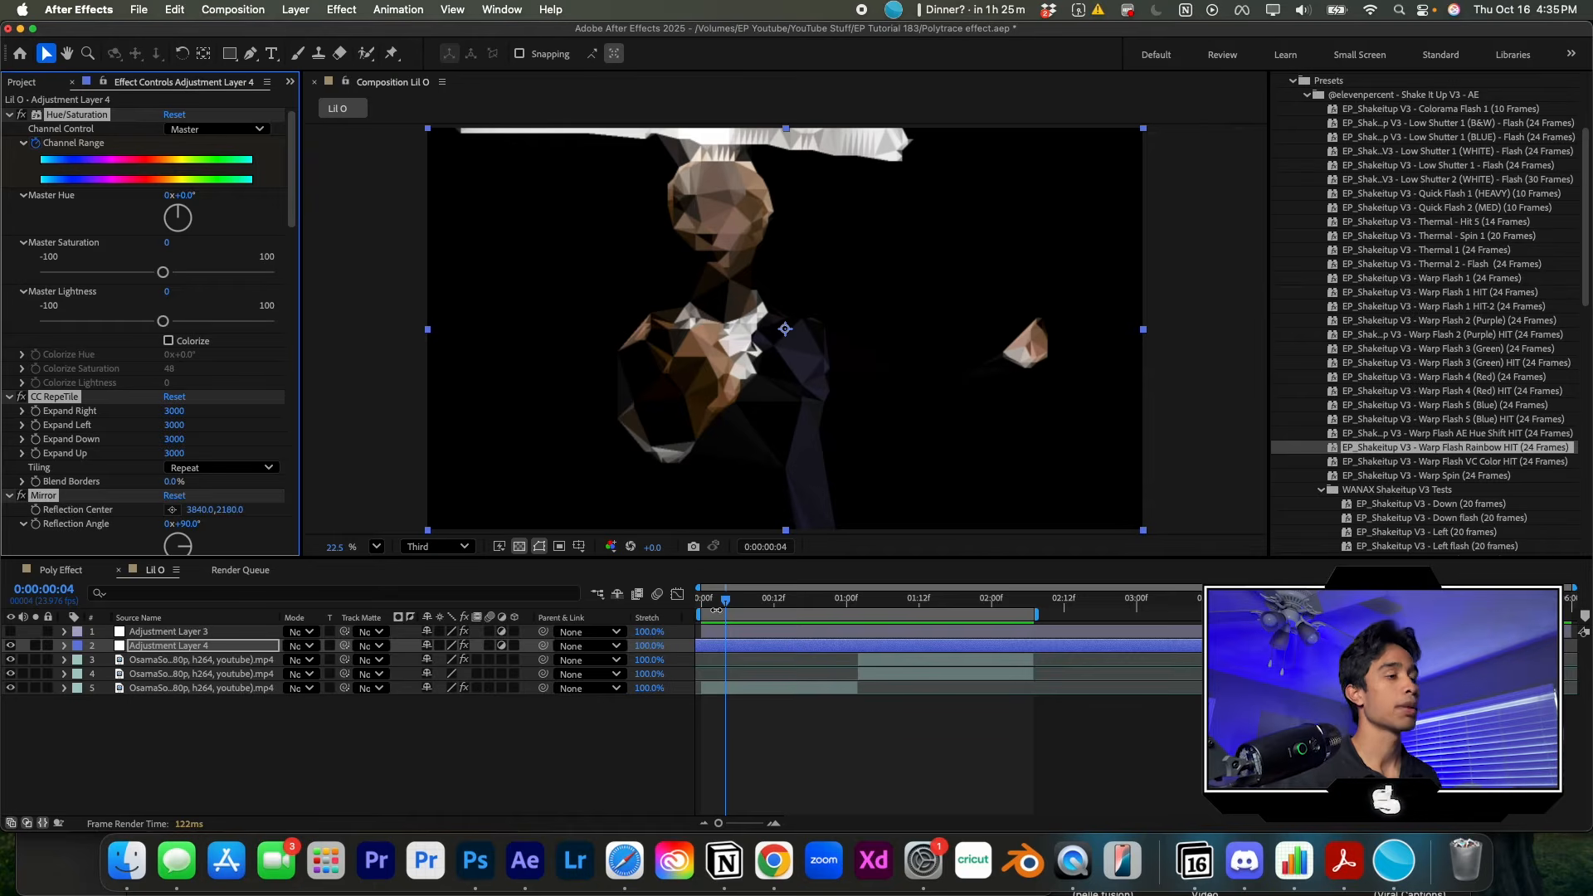
pyautogui.press('space')
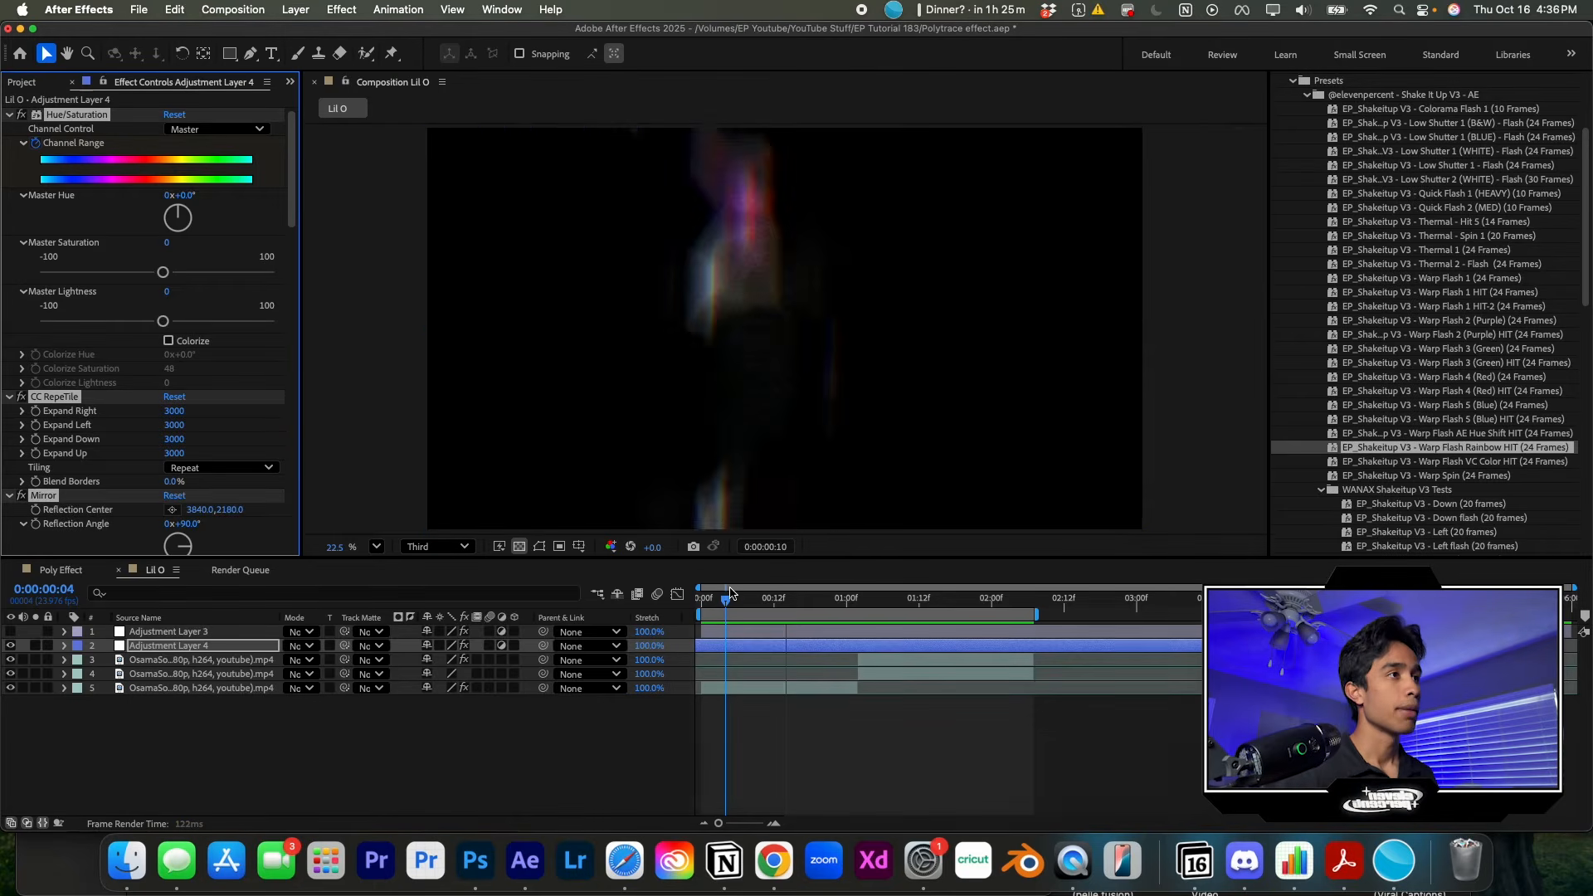
pyautogui.press('space')
# - Play back the rainbow warp transition from the composition's start with the Signal adjustment layer visible
pyautogui.click(738, 615)
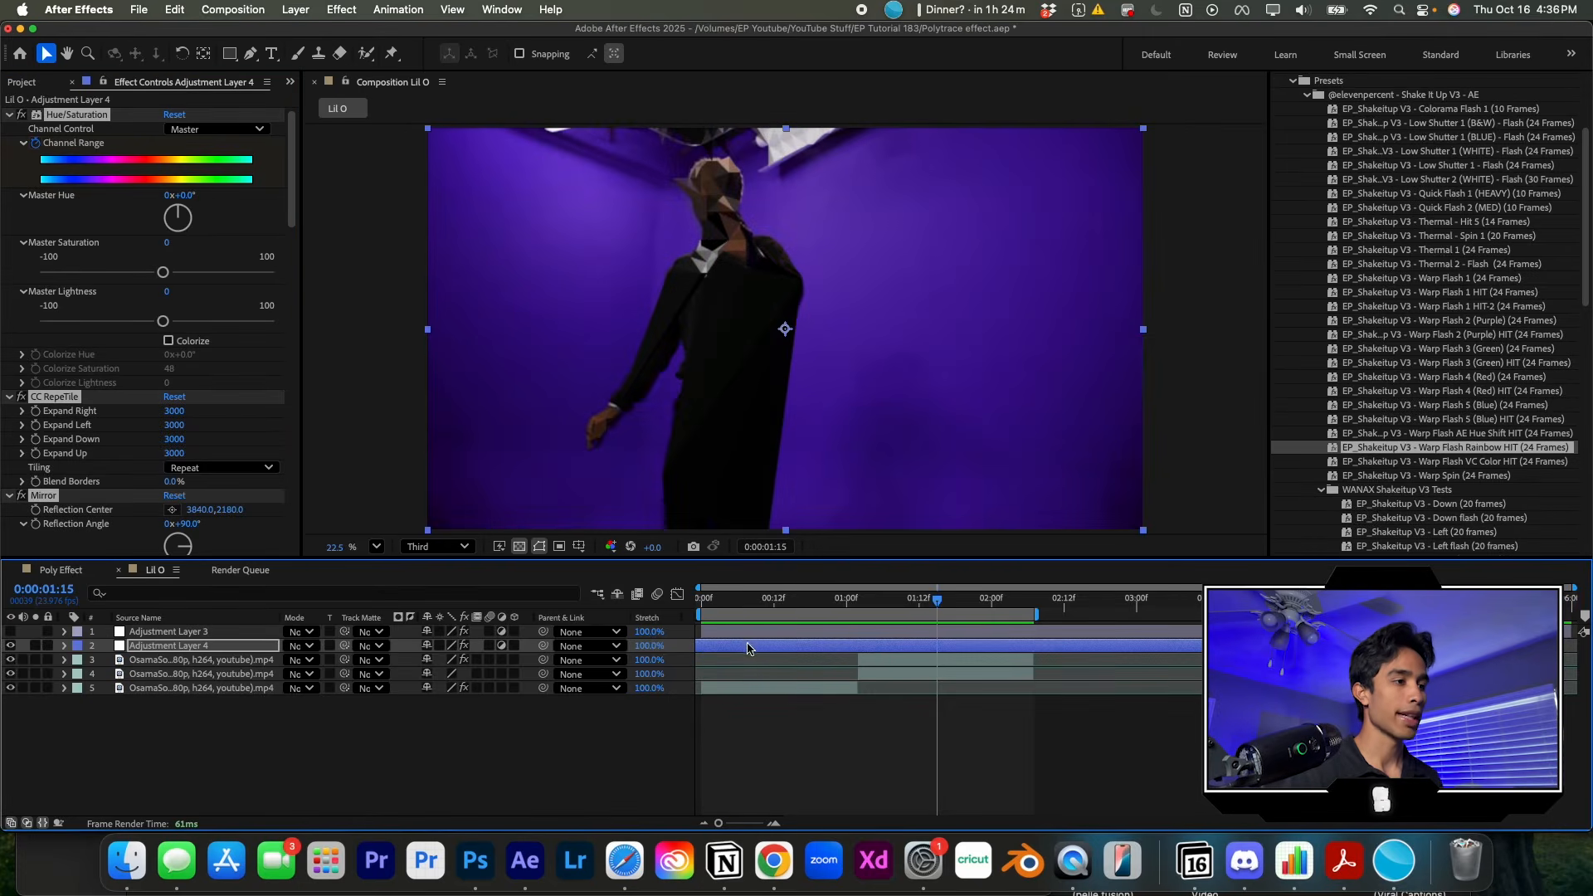
pyautogui.press('space')
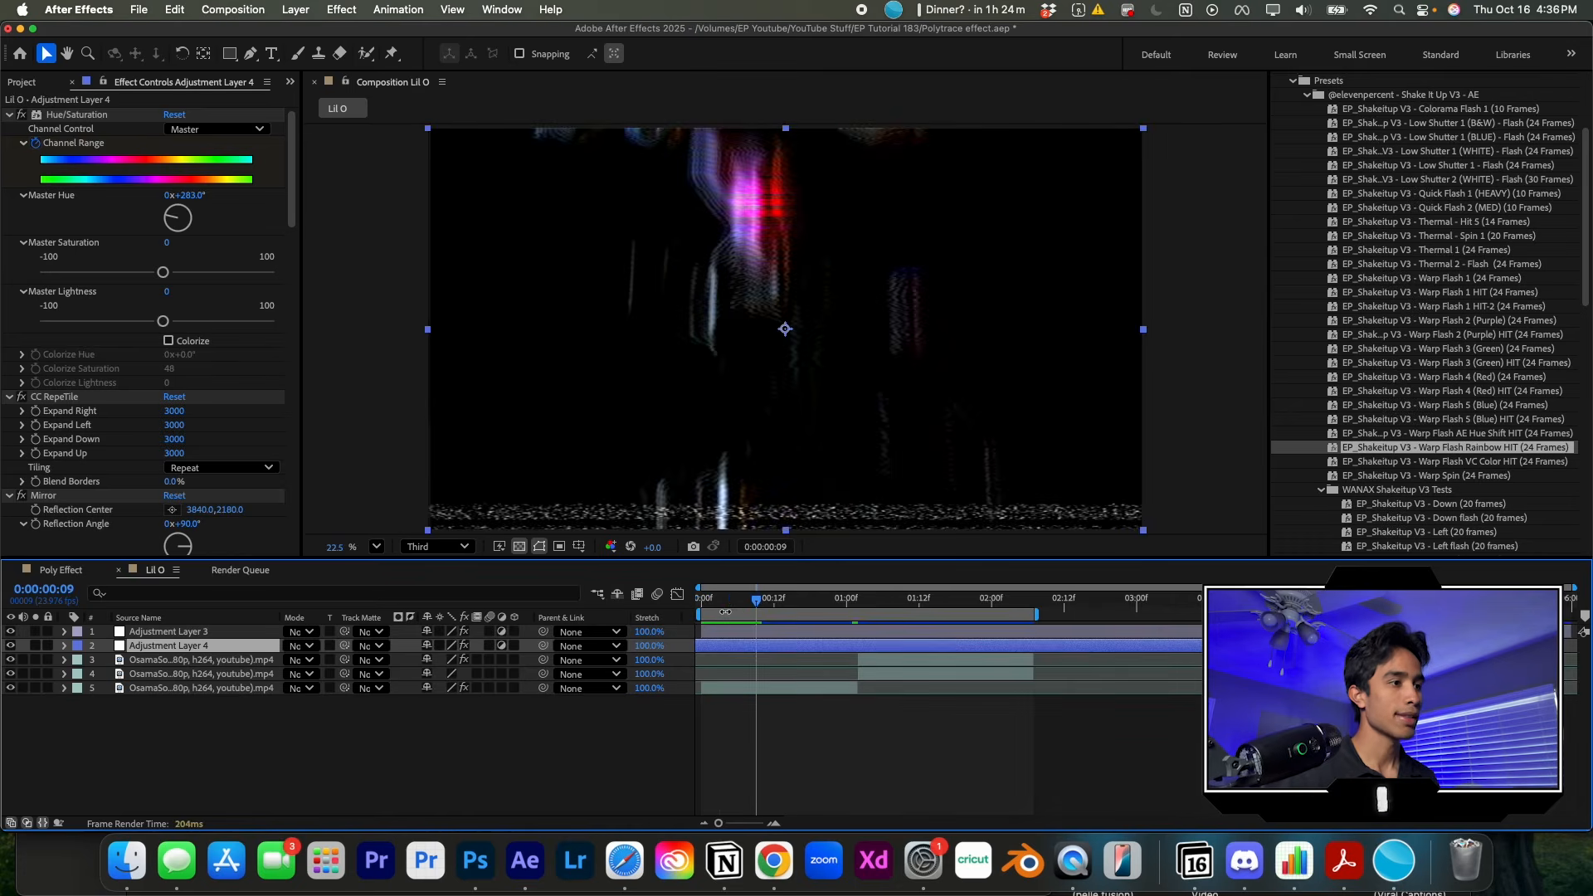
pyautogui.moveTo(753, 601); pyautogui.dragTo(699, 608)
pyautogui.press('space')
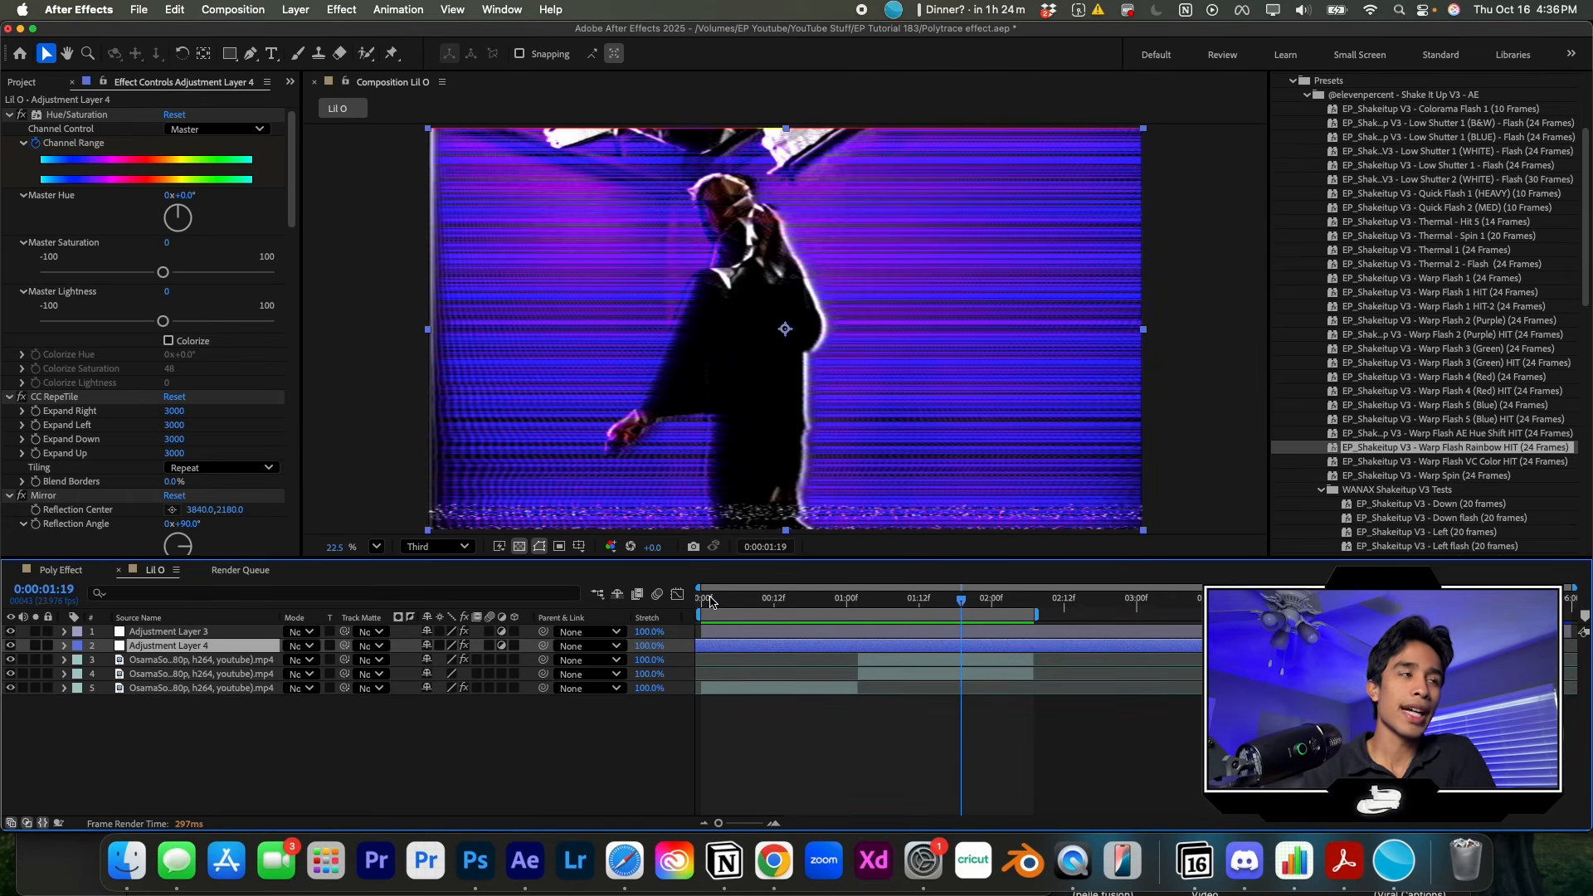
# - Hide the Signal adjustment layer and play back the second clip from 0:00:01:02 and the cut from 0:00:00:22
pyautogui.click(11, 632)
pyautogui.moveTo(937, 603); pyautogui.dragTo(861, 599)
pyautogui.press('space')
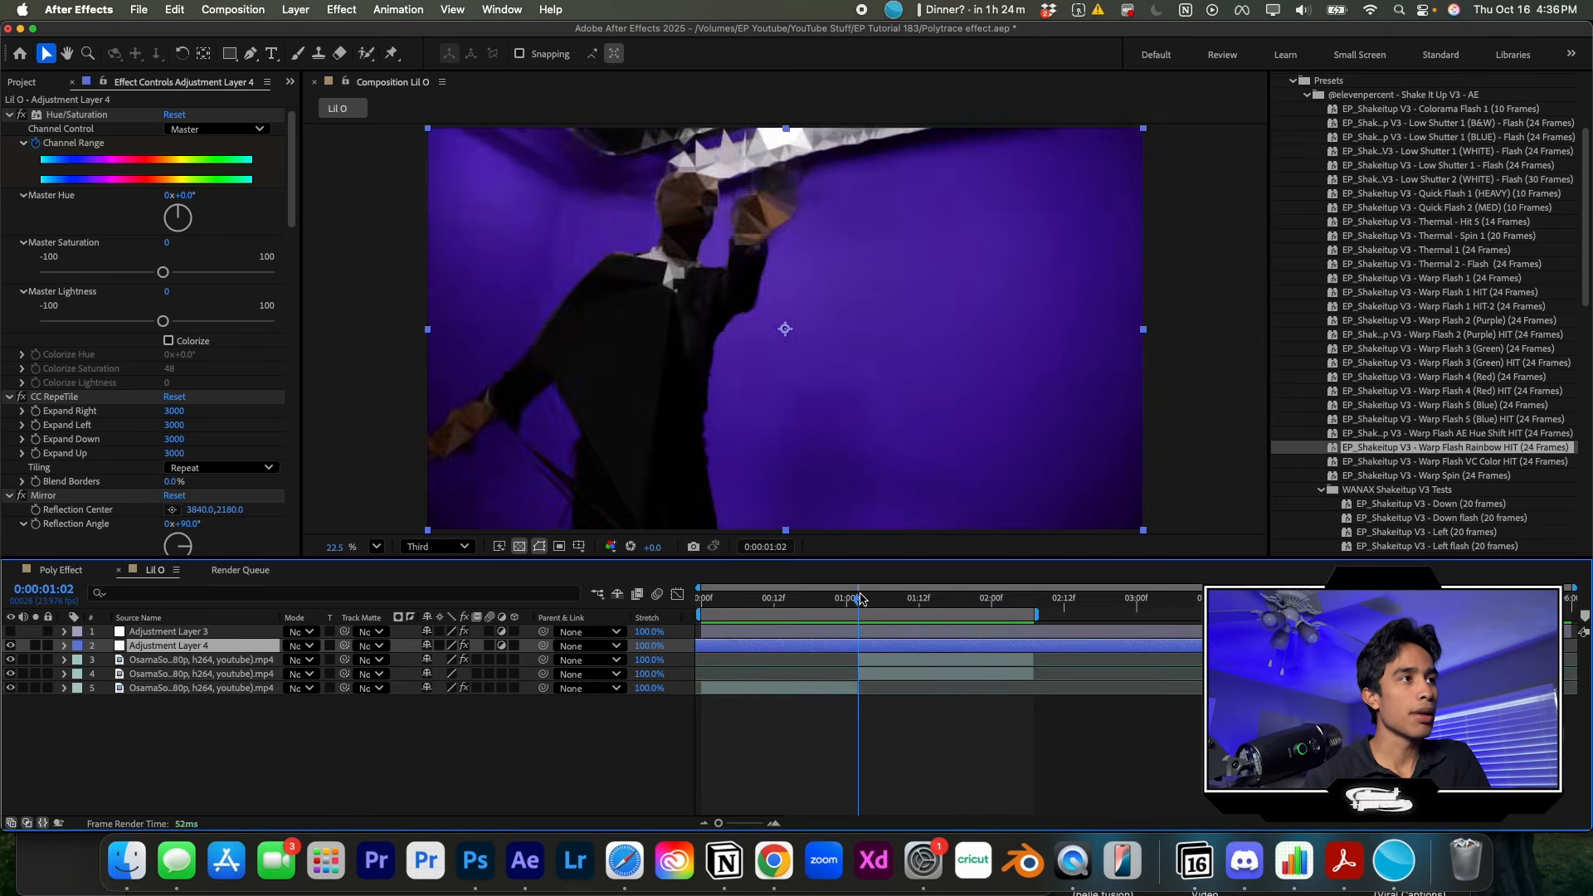
pyautogui.press('space')
pyautogui.click(836, 599)
pyautogui.press('space')
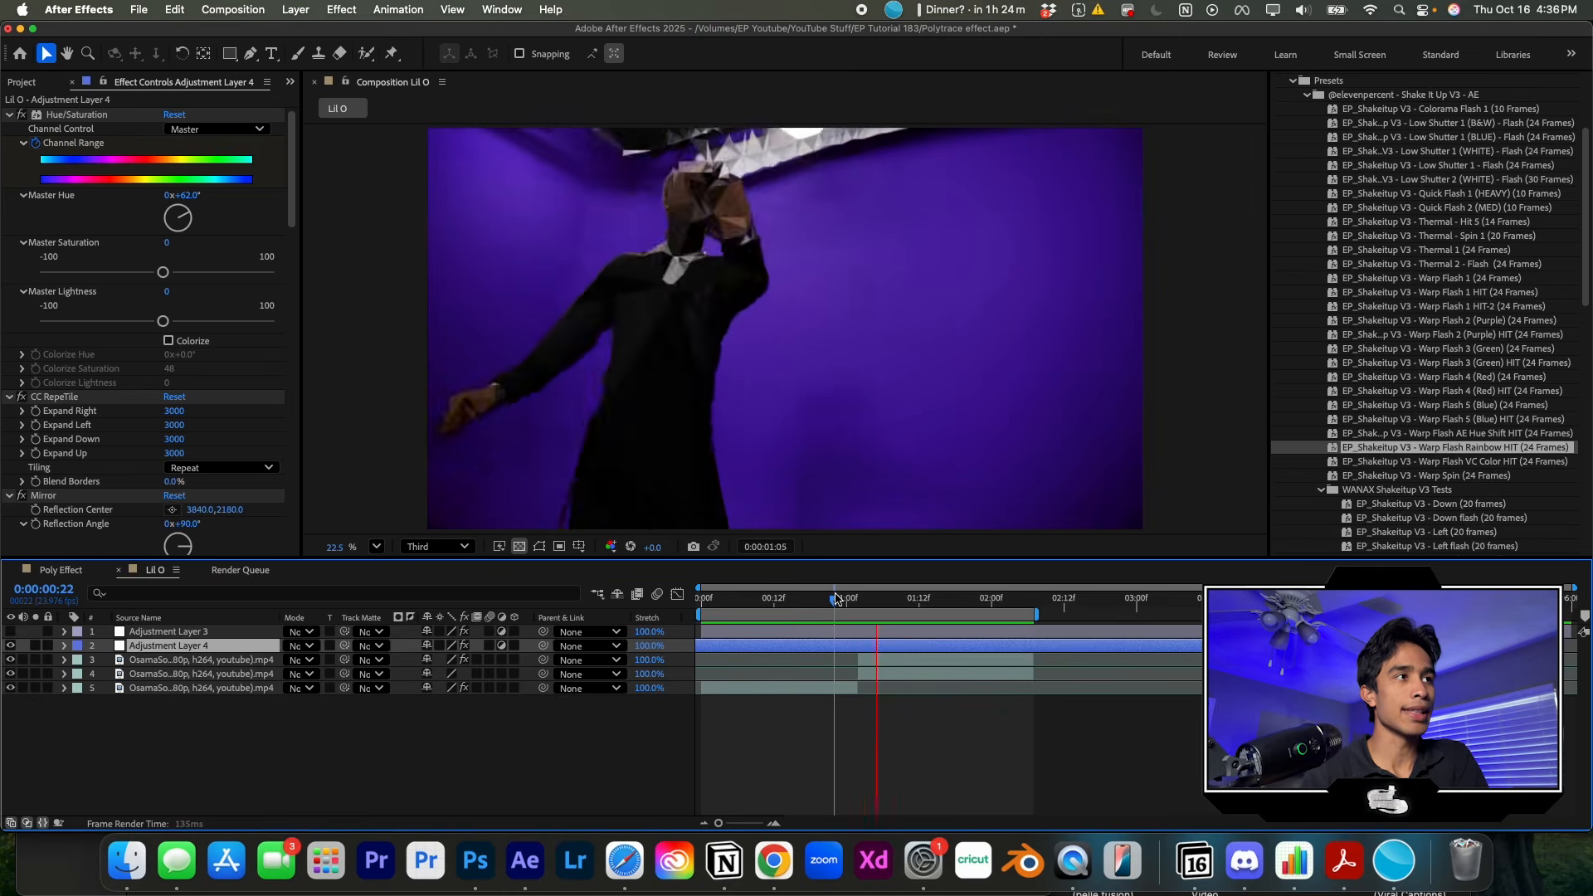
pyautogui.press('space')
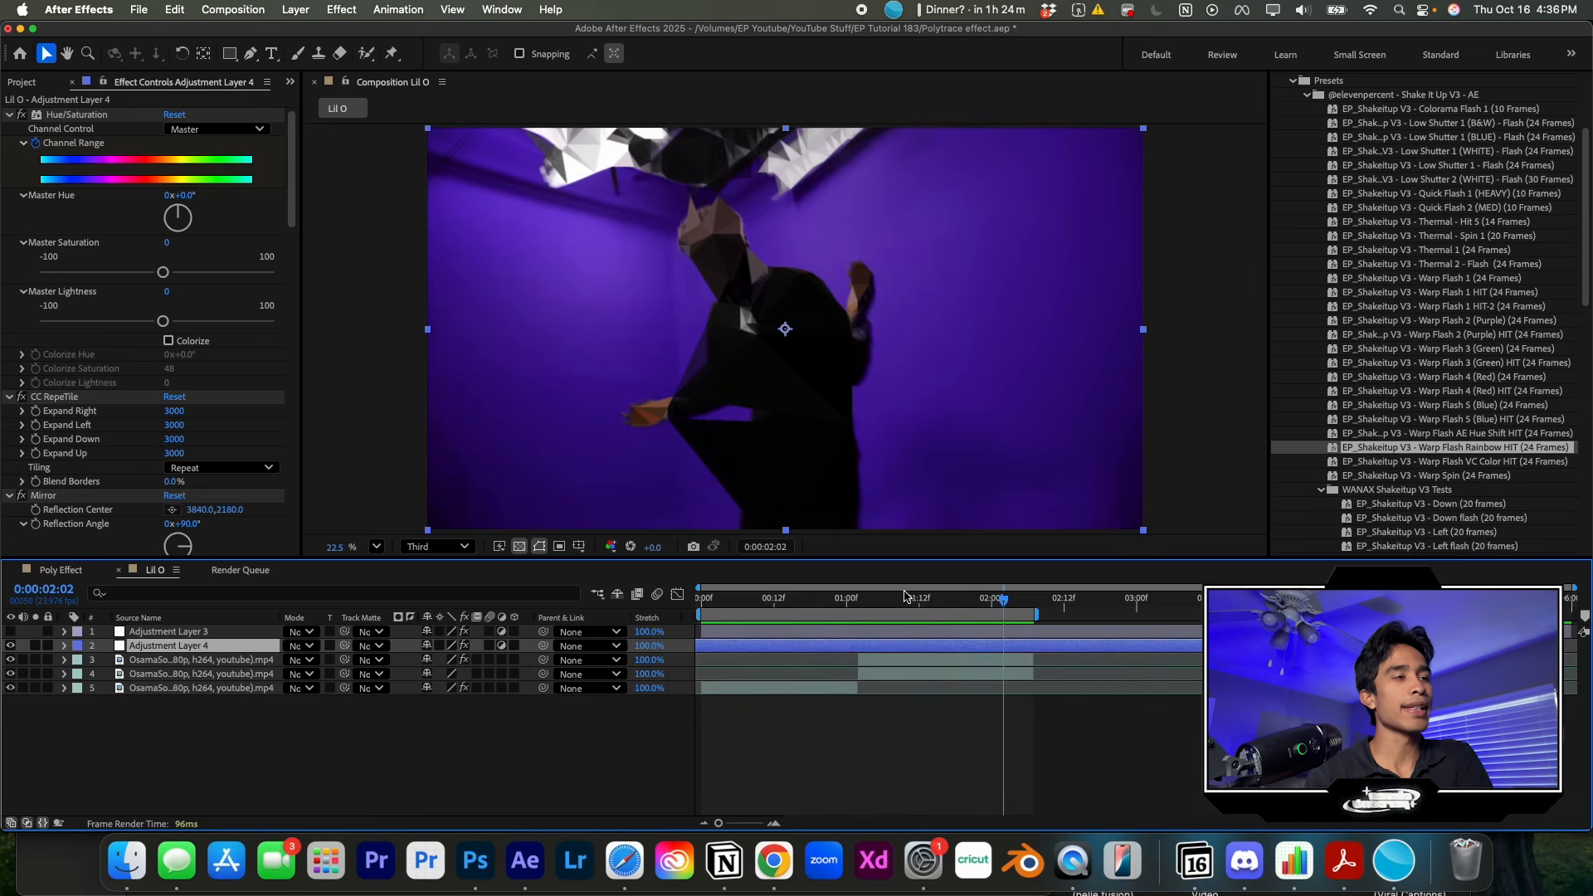
# - Review the second clip's low-poly look without the Signal layer, playing back repeatedly from around 0:00:01:13
pyautogui.moveTo(1003, 602); pyautogui.dragTo(926, 601)
pyautogui.press('space')
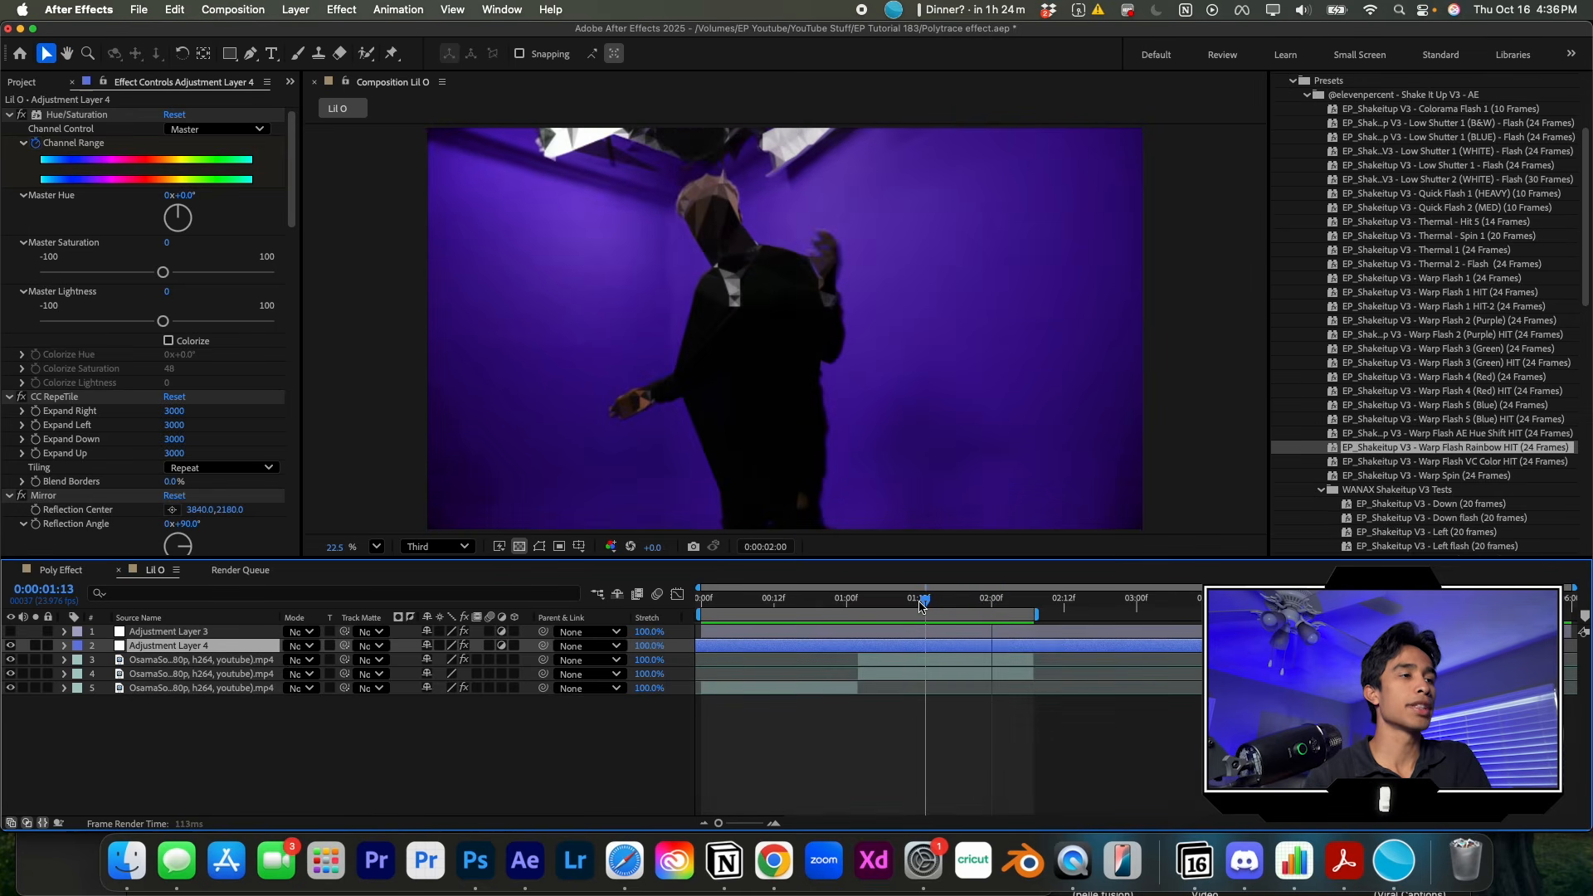
pyautogui.press('space')
pyautogui.press('space')
pyautogui.press('space')
pyautogui.press('space')
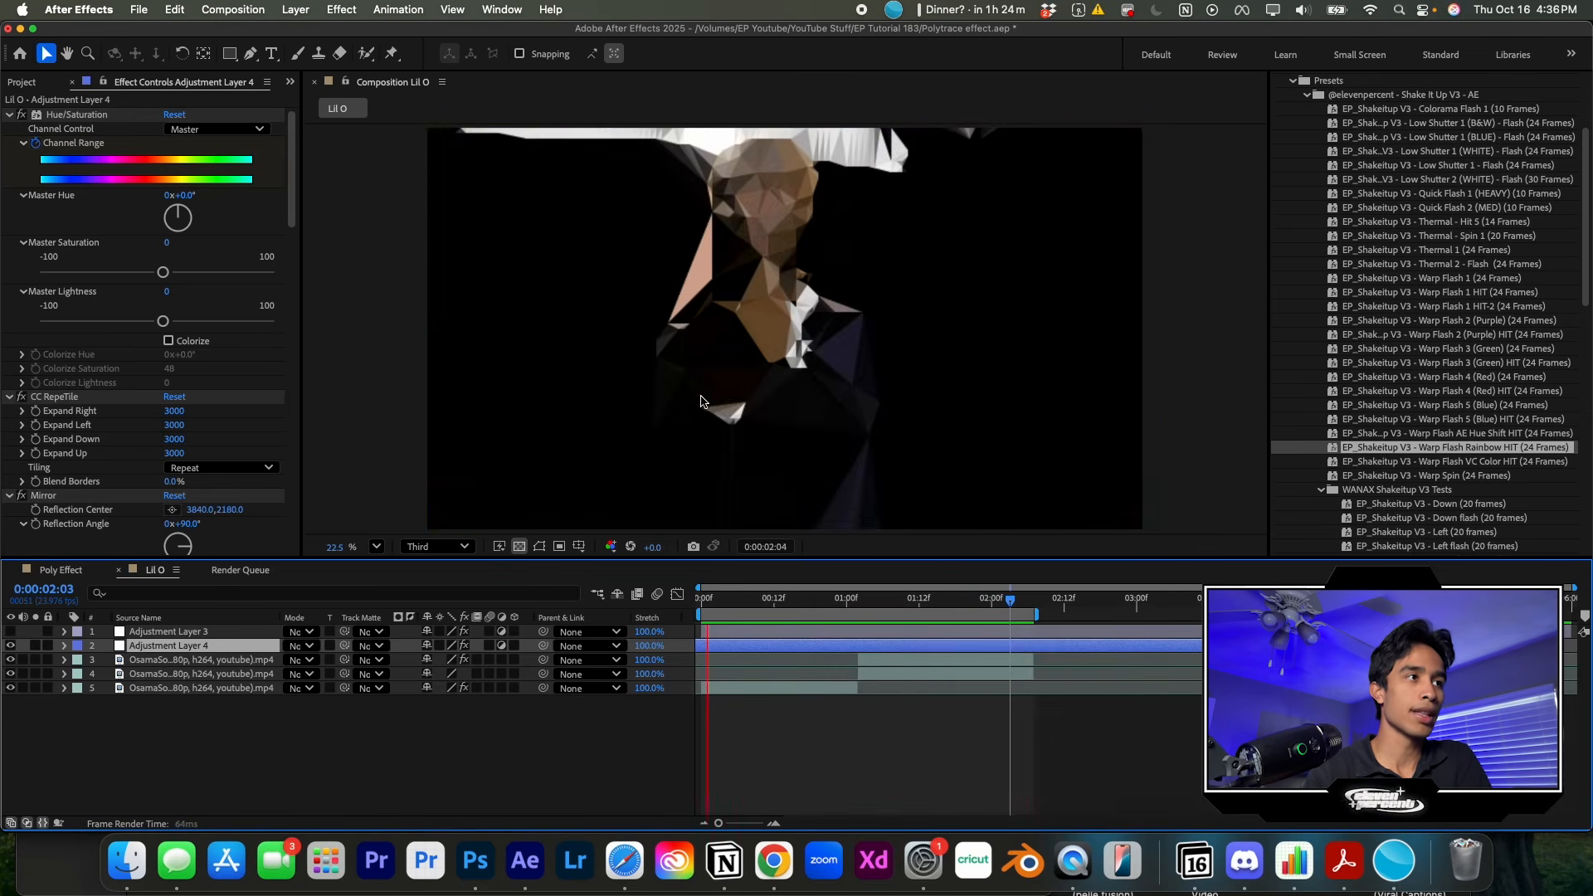
pyautogui.press('space')
pyautogui.moveTo(968, 599); pyautogui.dragTo(929, 603)
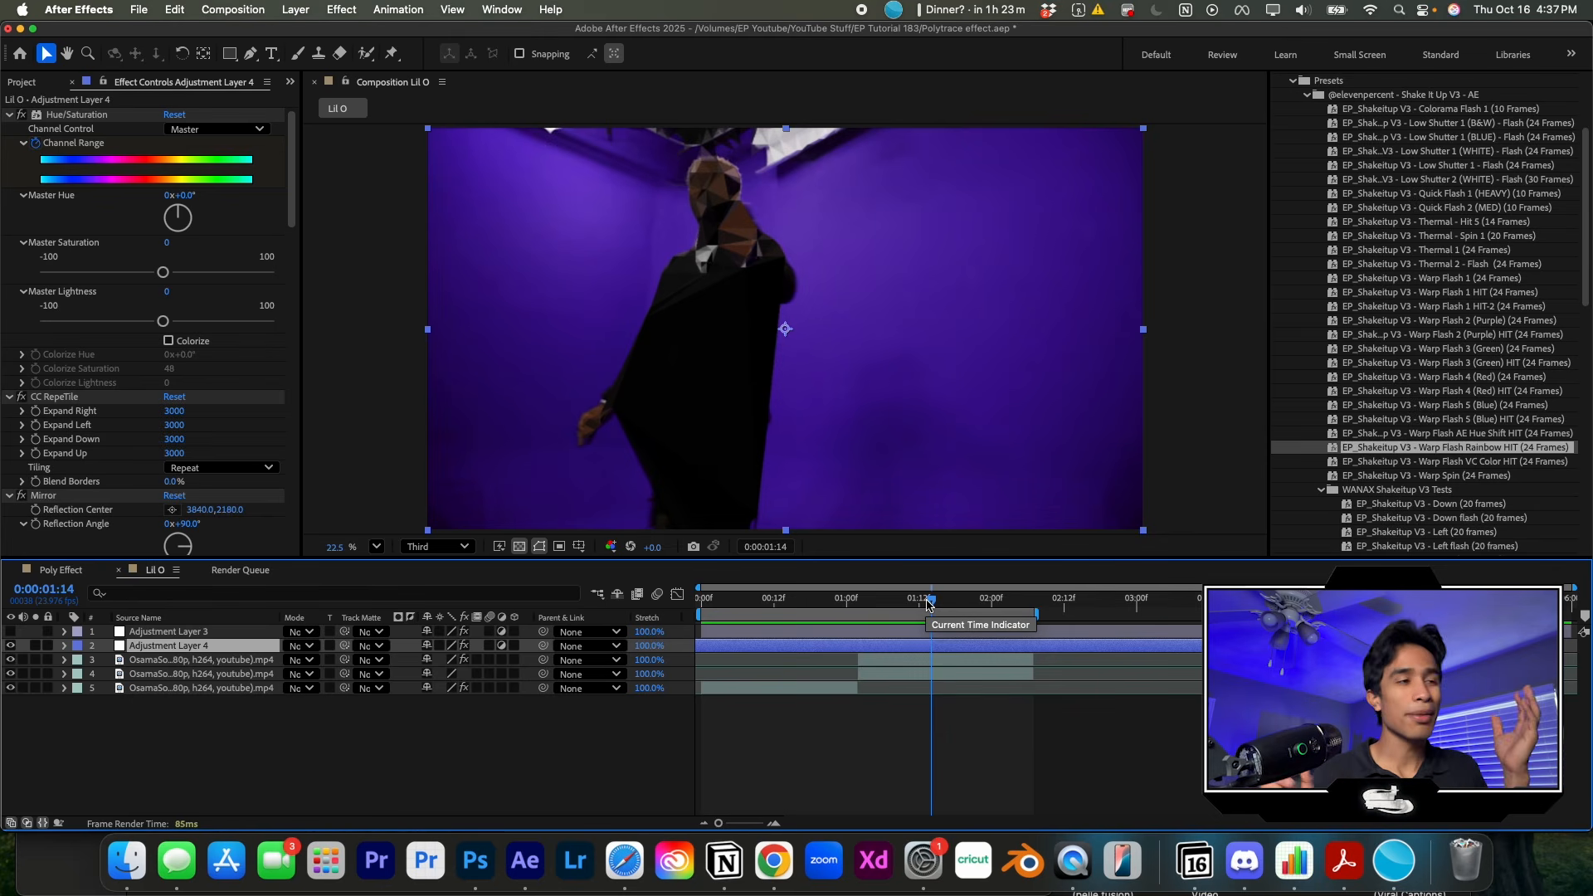
pyautogui.press('space')
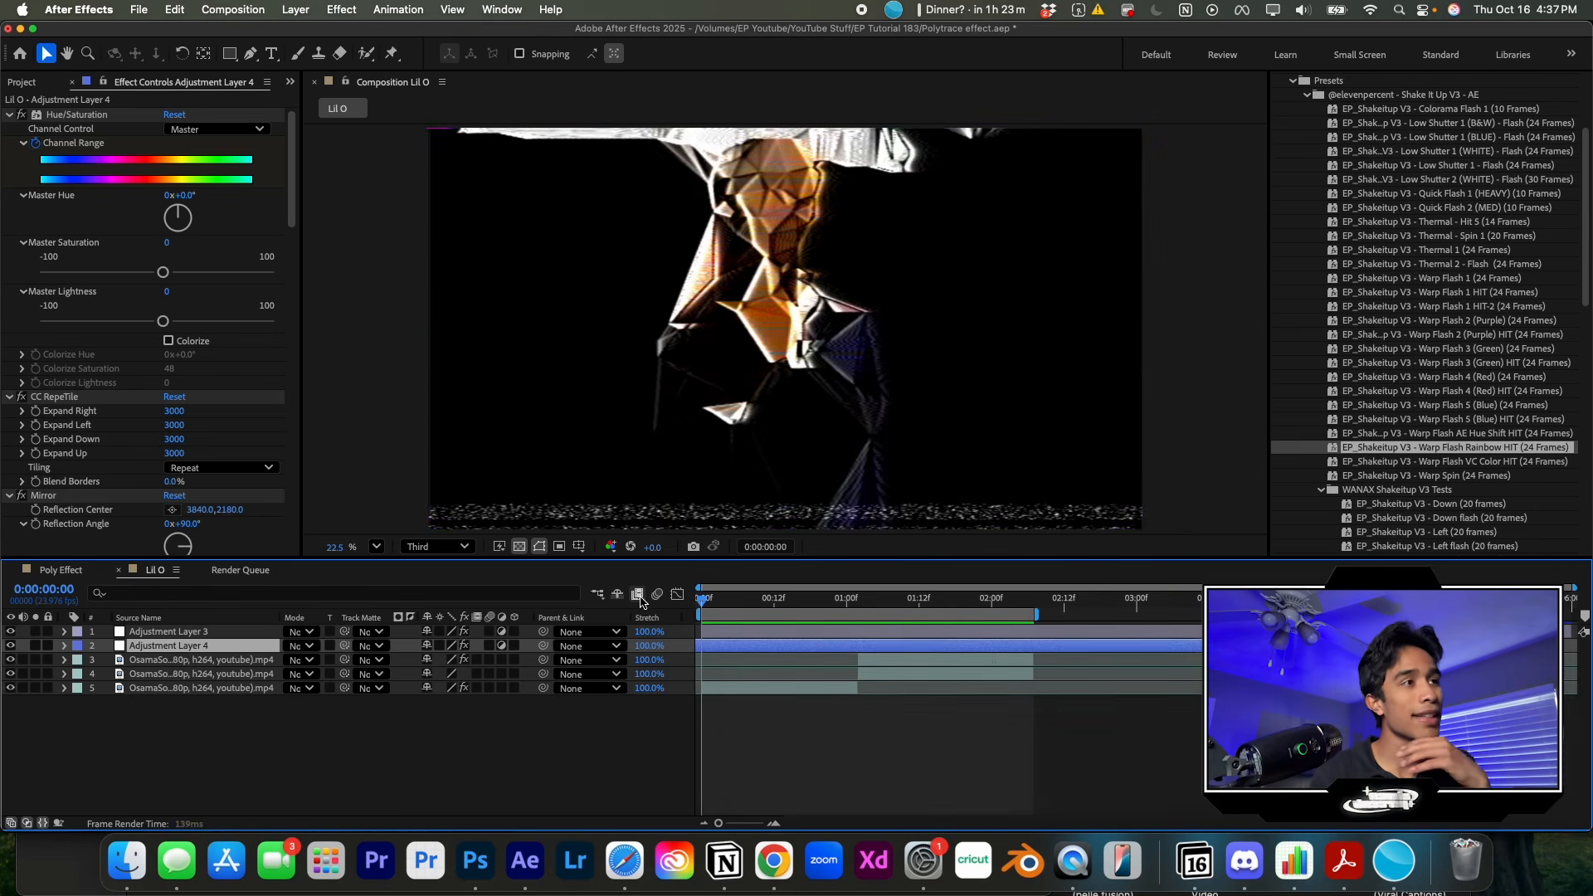